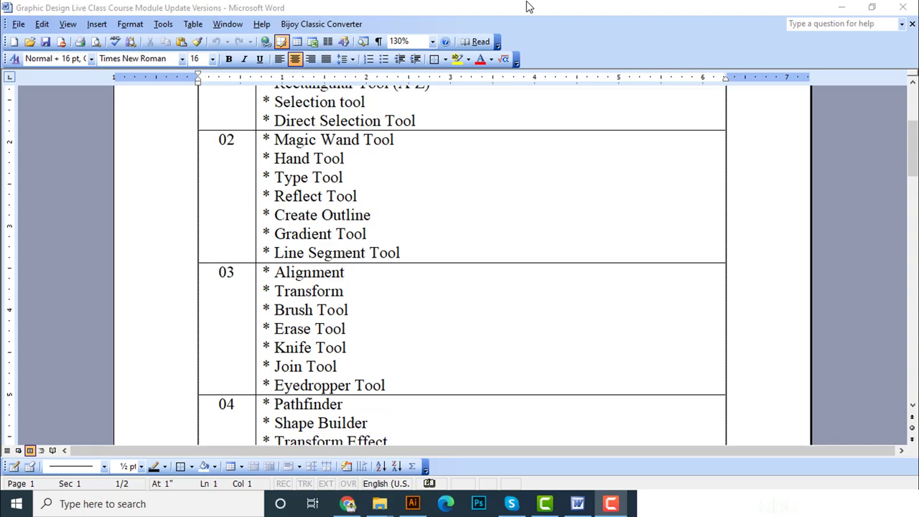
Step: Switch from Word to Illustrator and zoom in on the blank Class 2 artboard
left_click(417, 502)
mouse_move(381, 105)
left_mouse_down()
mouse_move(428, 119)
mouse_move(351, 148)
left_mouse_up()
left_click_drag(244, 161, 291, 162)
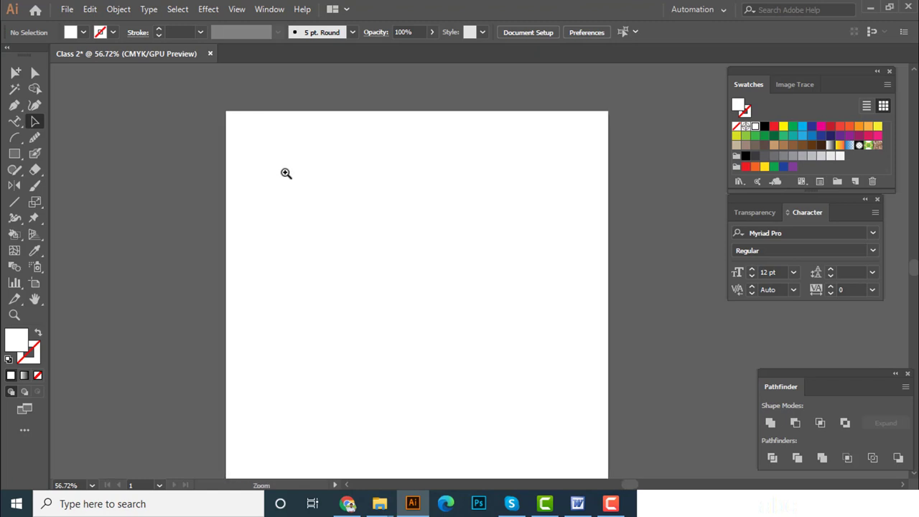
Step: Draw a yellow-filled square of about 0.95 in near the artboard's top-left corner
left_click(15, 154)
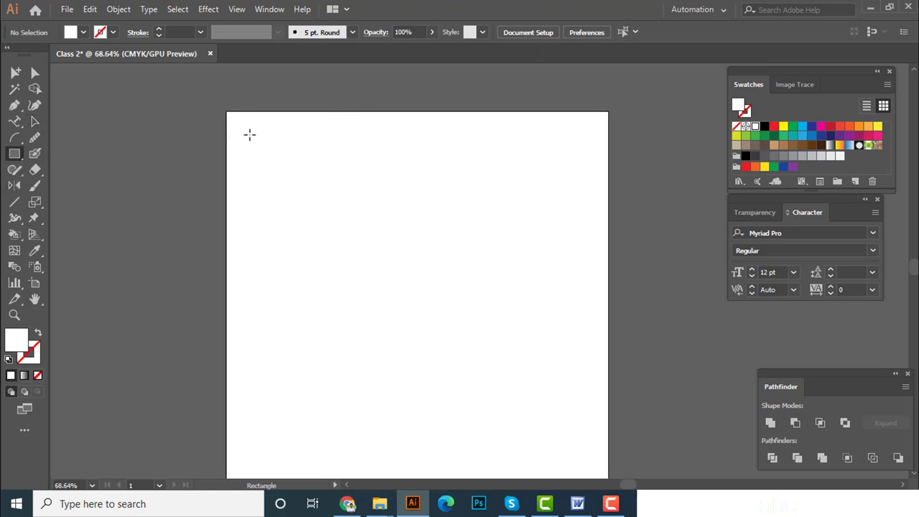
left_click(783, 126)
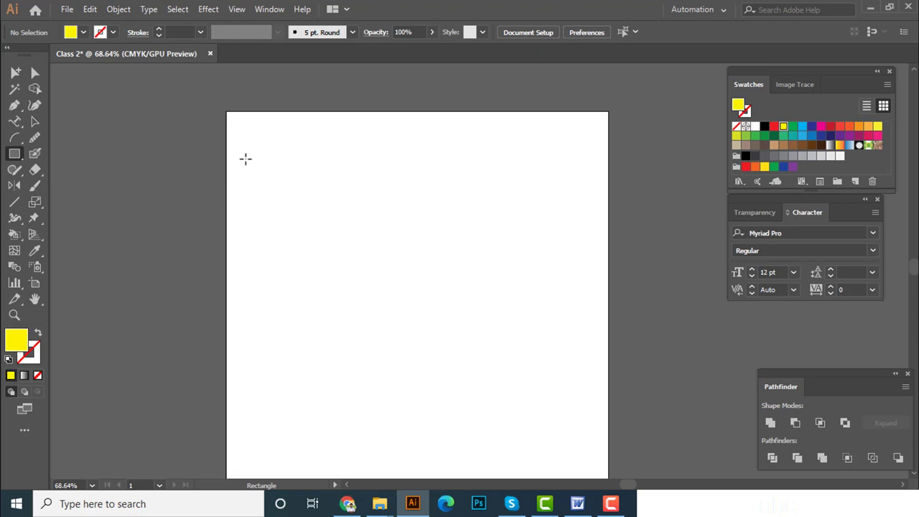
mouse_move(302, 138)
left_mouse_down()
mouse_move(364, 158)
mouse_move(246, 168)
mouse_move(330, 189)
left_mouse_up()
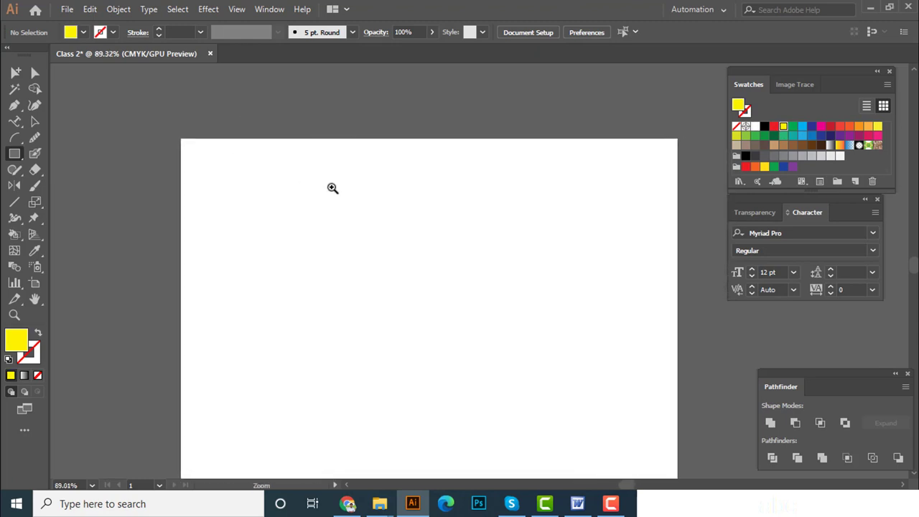
mouse_move(198, 156)
left_mouse_down()
mouse_move(242, 218)
mouse_move(256, 214)
left_mouse_up()
left_click(281, 197)
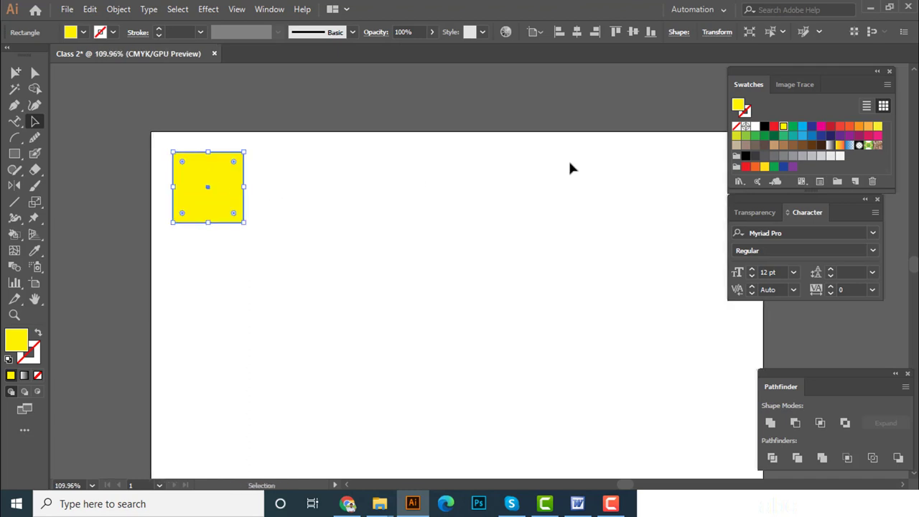
Step: Change the square's fill to black and reselect it with the Selection tool
left_click(764, 126)
left_click(347, 190)
scroll(347, 189, "down", 2)
left_click_drag(324, 191, 242, 201)
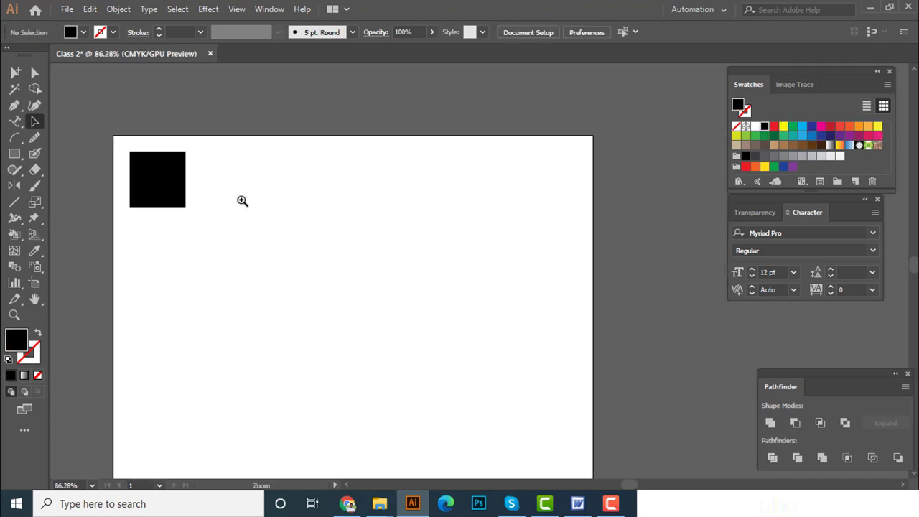
scroll(242, 201, "up", 1)
key("v")
left_click(175, 188)
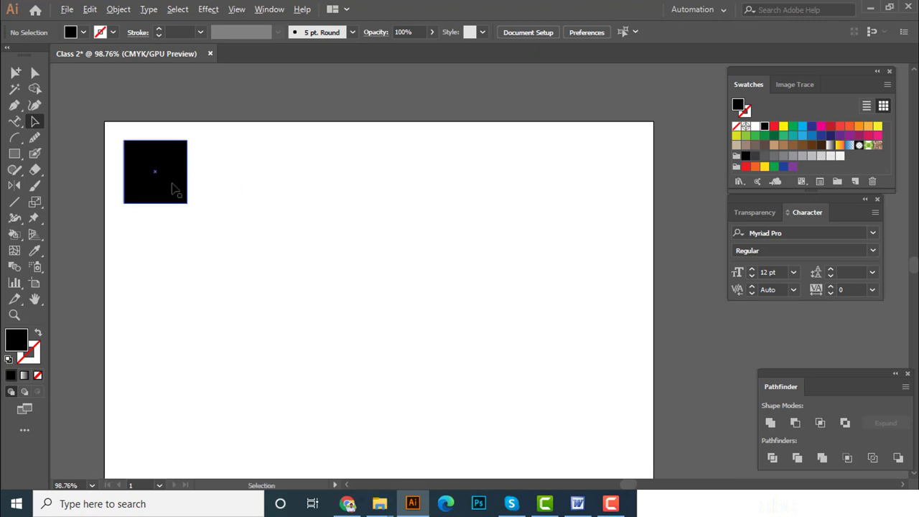
Step: Alt-drag a copy of the square and repeat with Ctrl+D to make a row of seven
left_click_drag(175, 189, 244, 187)
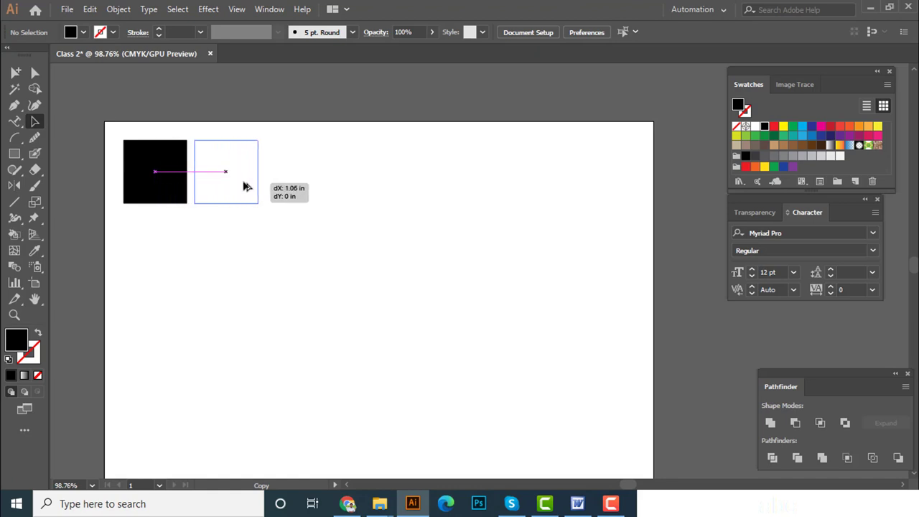
left_click_drag(245, 187, 245, 187)
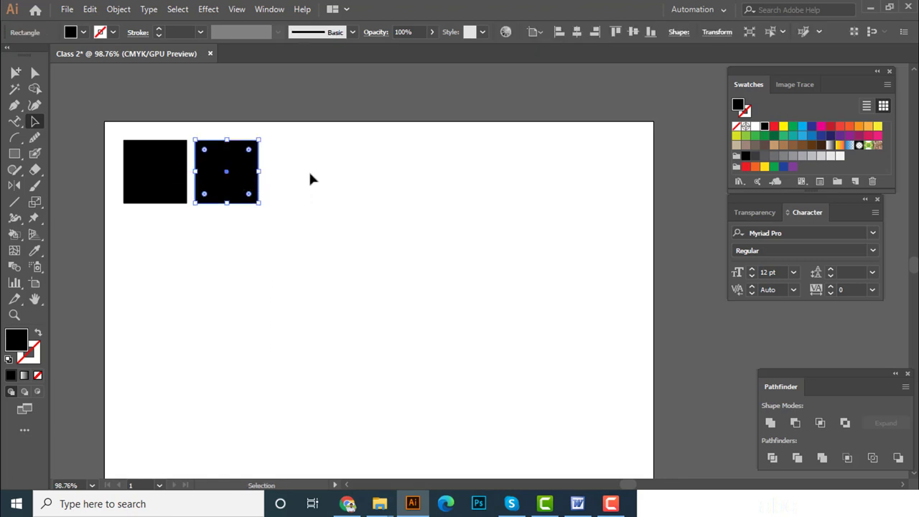
key("a")
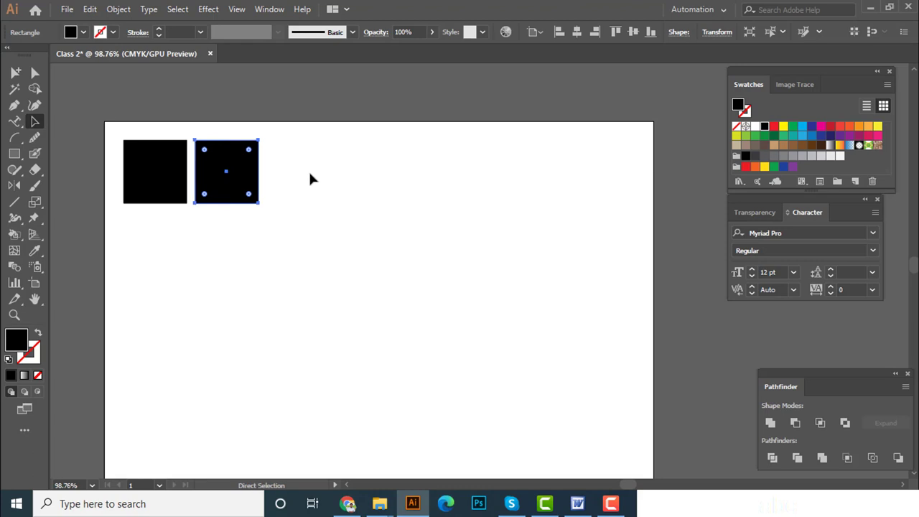
key("ctrl+d")
key("ctrl+d")
key("ctrl+d")
key("ctrl+d")
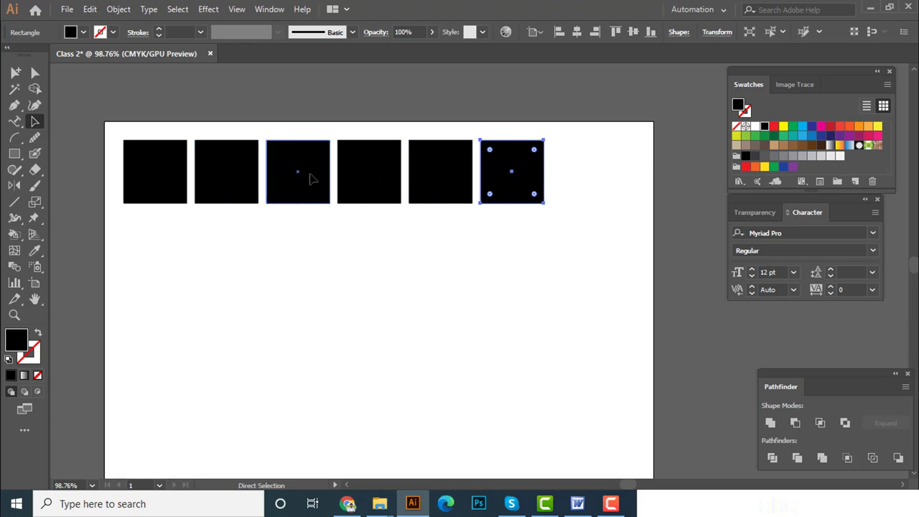
key("ctrl+d")
key("v")
left_click(365, 268)
Step: Copy the row straight down and repeat with Ctrl+D to build the grid rows
scroll(443, 268, "down", 1, "alt")
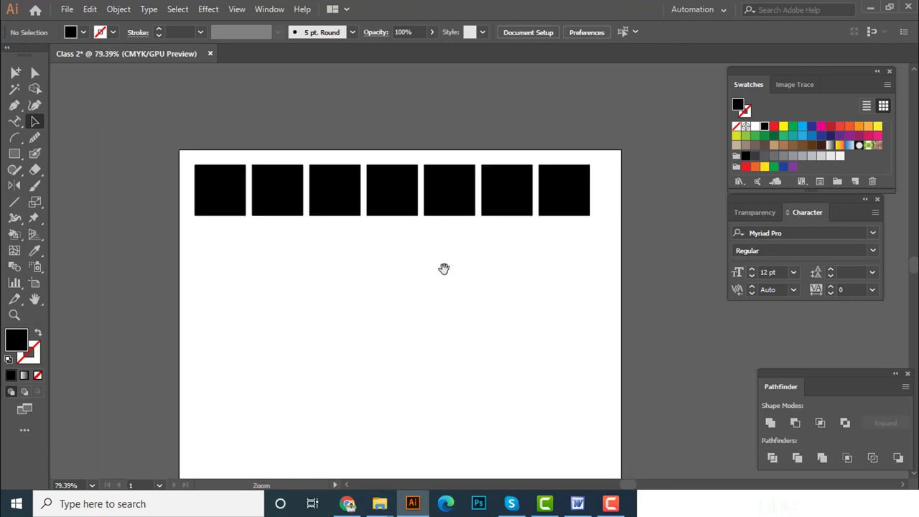
mouse_move(638, 208)
left_mouse_down()
mouse_move(265, 121)
mouse_move(195, 119)
left_mouse_up()
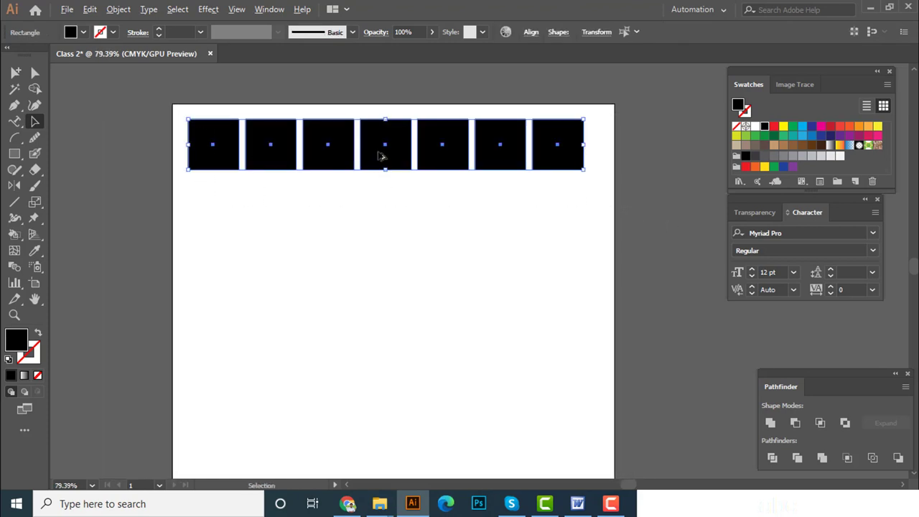
left_click_drag(378, 152, 375, 209)
scroll(424, 237, "down", 1)
key("ctrl+d")
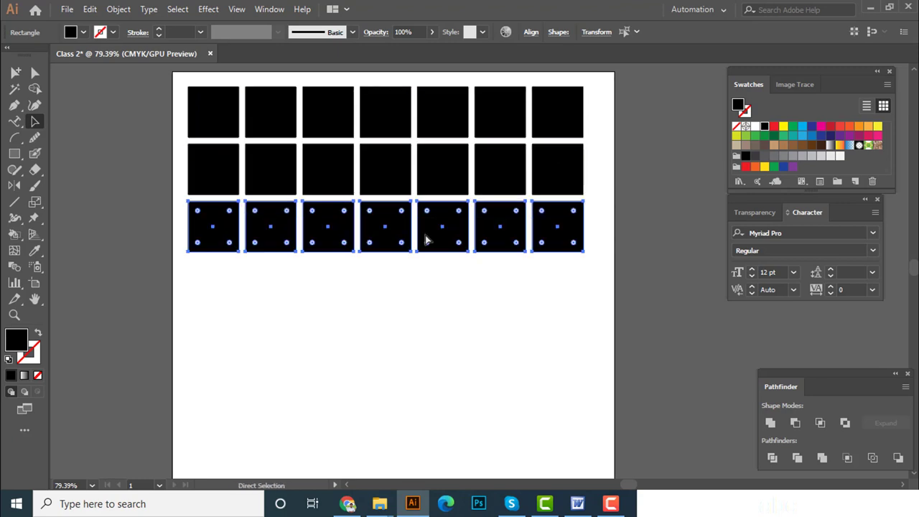
key("ctrl+d")
key("ctrl+d")
key("ctrl+d")
key("ctrl+d")
key("ctrl+d")
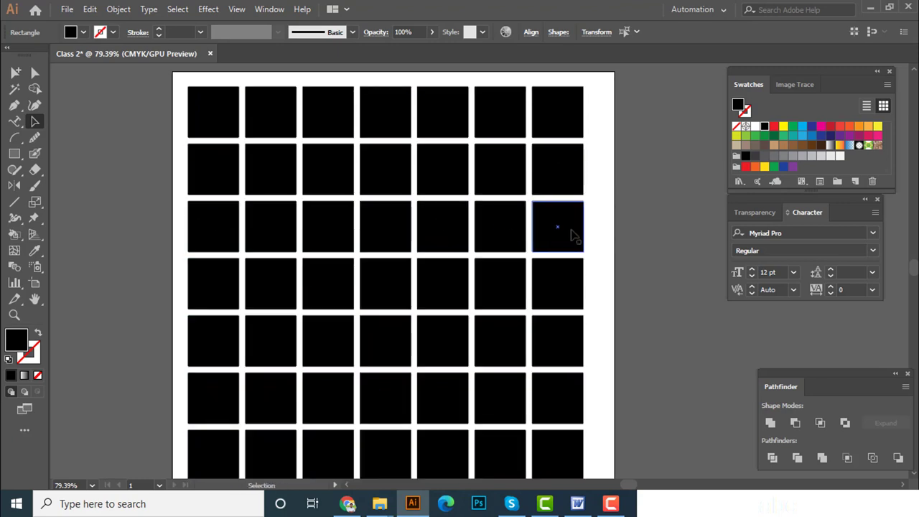
scroll(571, 232, "down", 2)
left_click(674, 186)
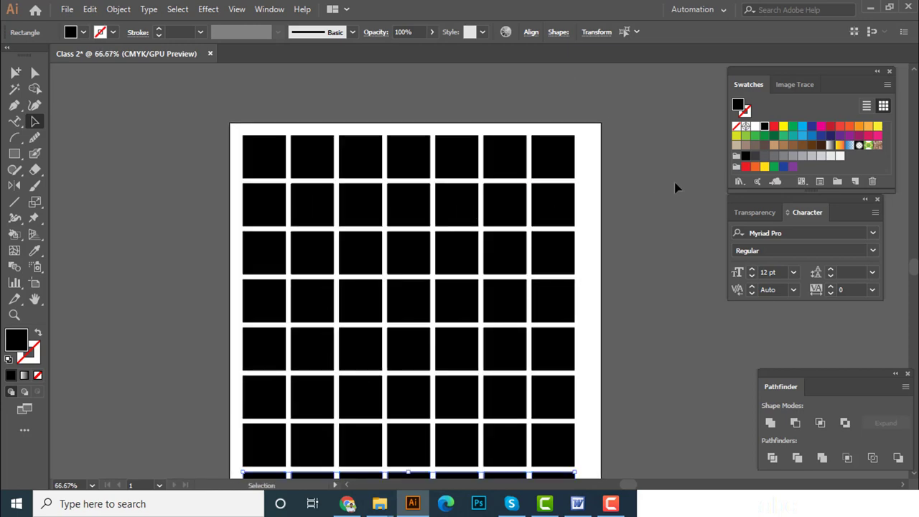
Step: Fill the second row red and the third row blue, leaving the fourth black
scroll(574, 201, "up", 1)
left_click_drag(558, 195, 564, 200)
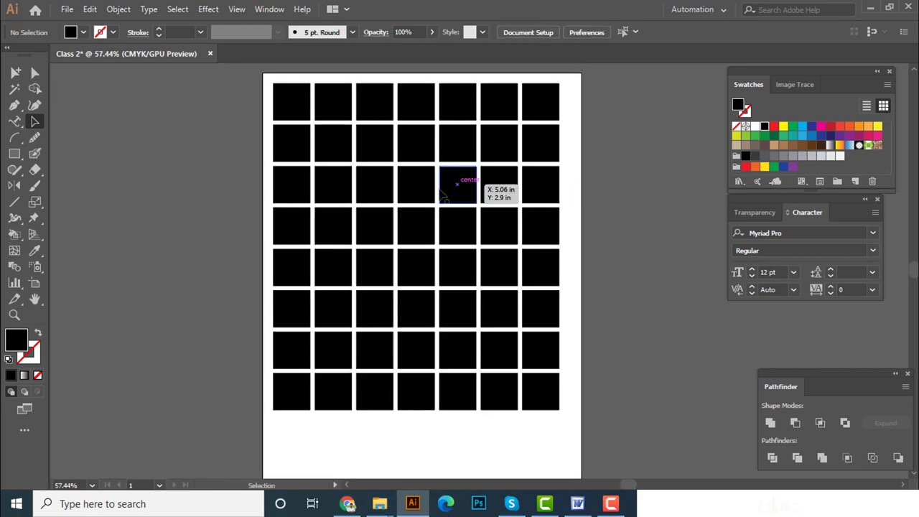
left_click(291, 144)
left_click_drag(267, 155, 635, 148)
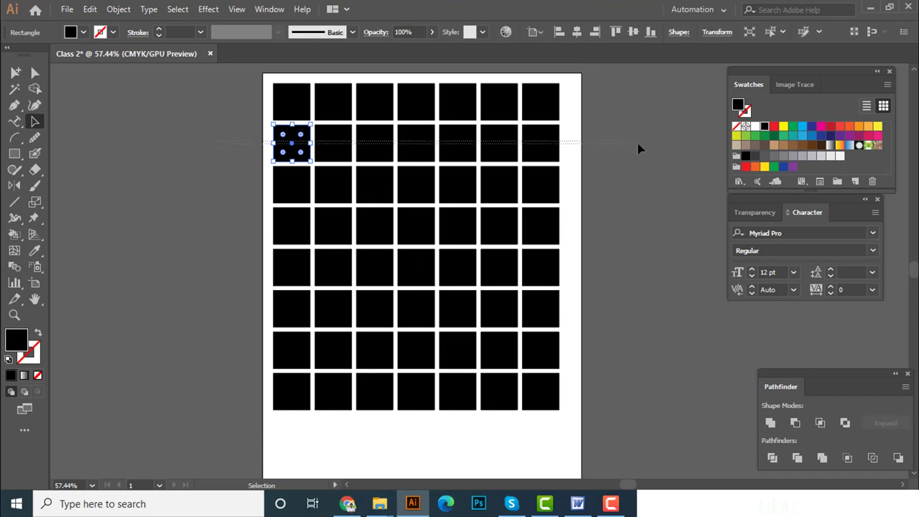
left_click(773, 127)
left_click(596, 162)
left_click_drag(244, 194, 247, 188)
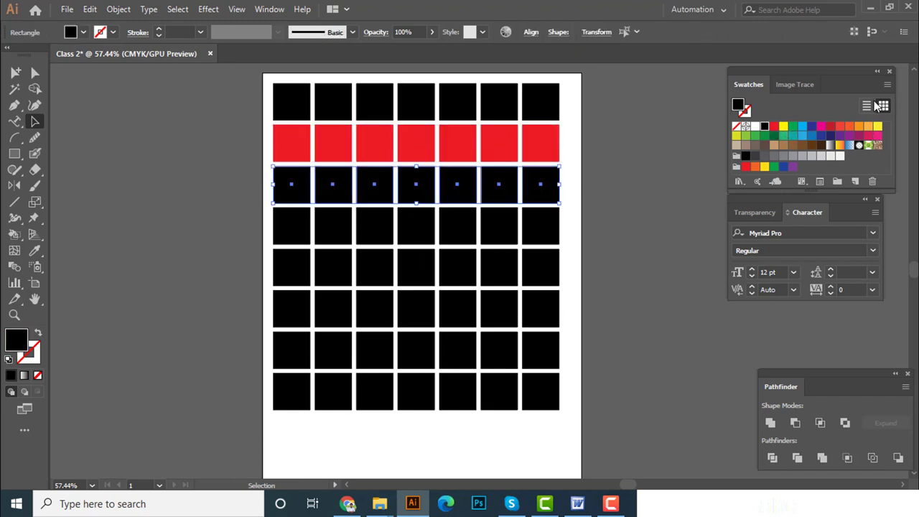
left_click(811, 126)
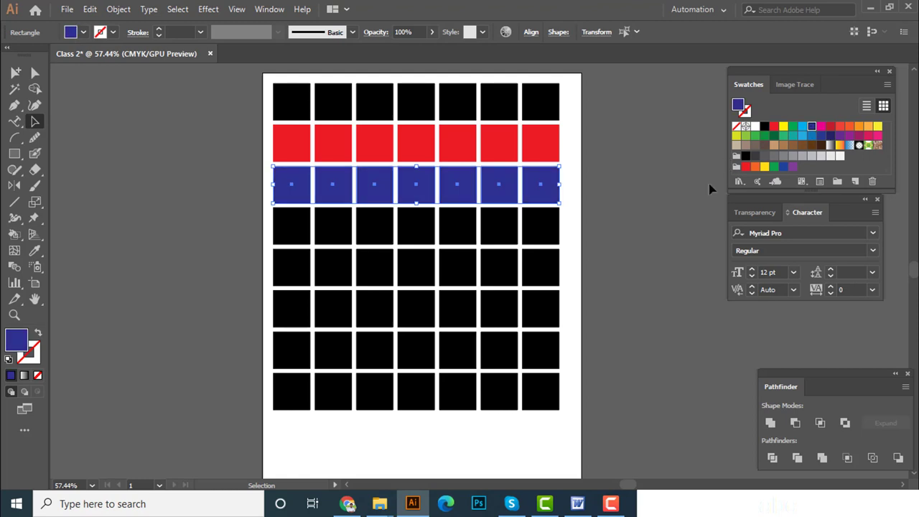
left_click(679, 206)
left_click_drag(583, 239, 180, 235)
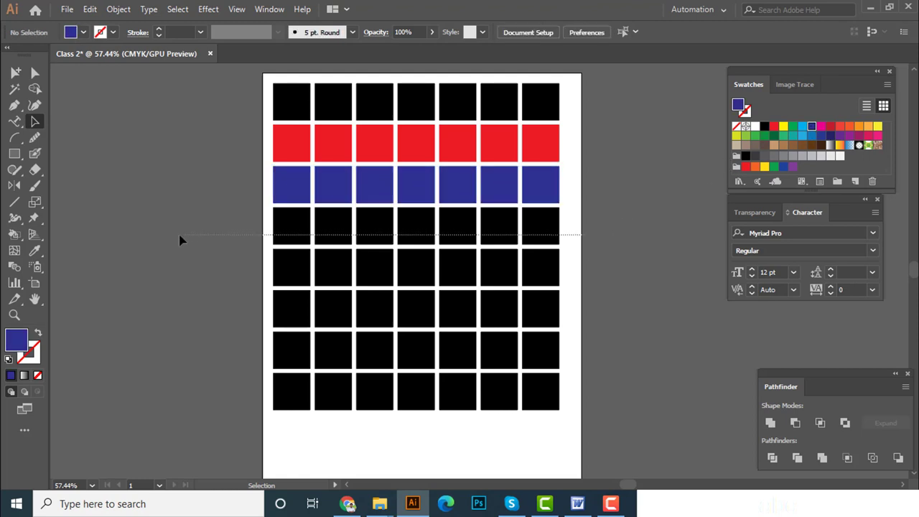
left_click(585, 267)
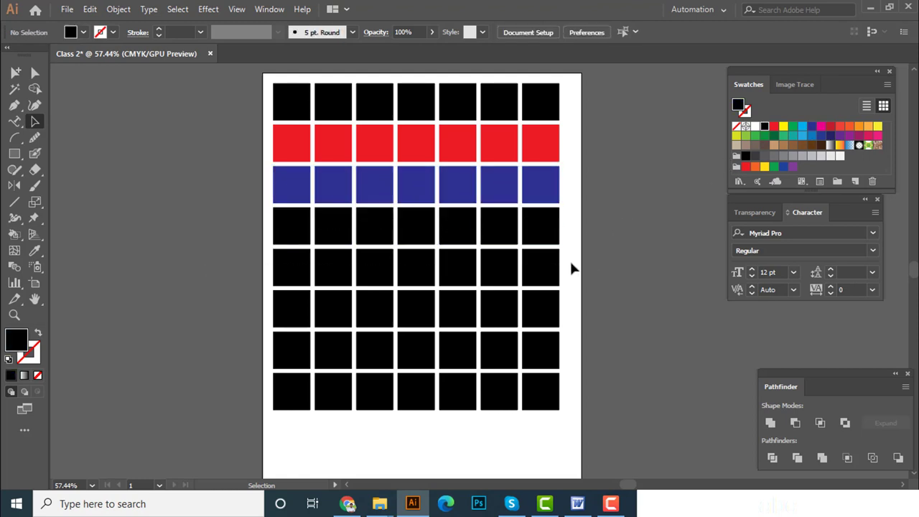
Step: Fill the fifth row red, sixth green and seventh blue, keeping the bottom row black
left_click_drag(572, 267, 217, 281)
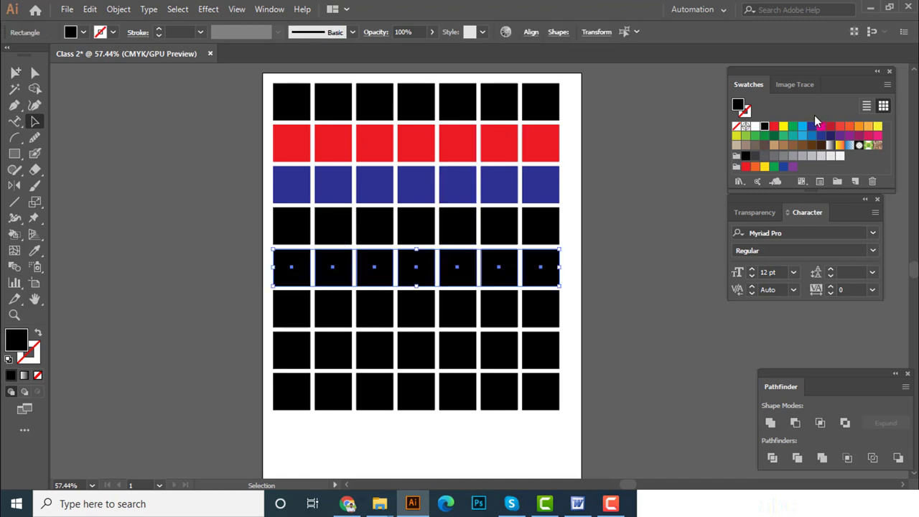
left_click(774, 126)
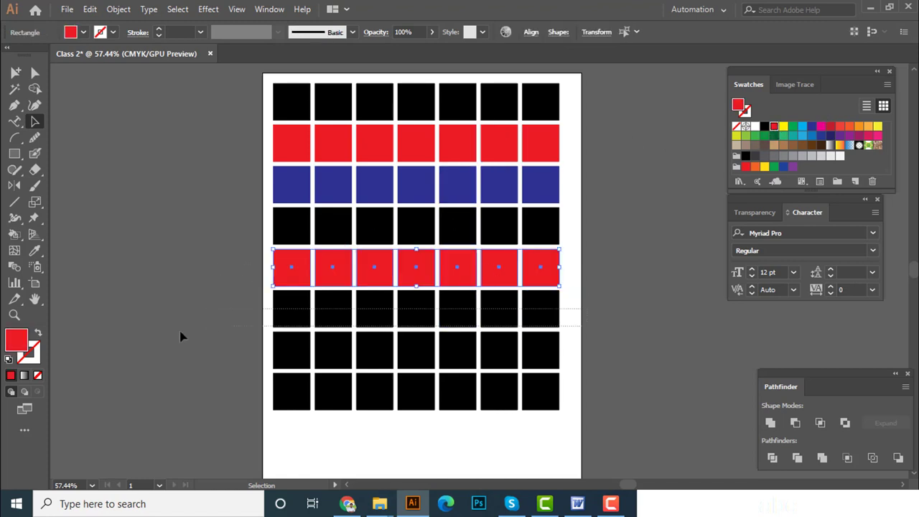
left_click_drag(588, 316, 176, 336)
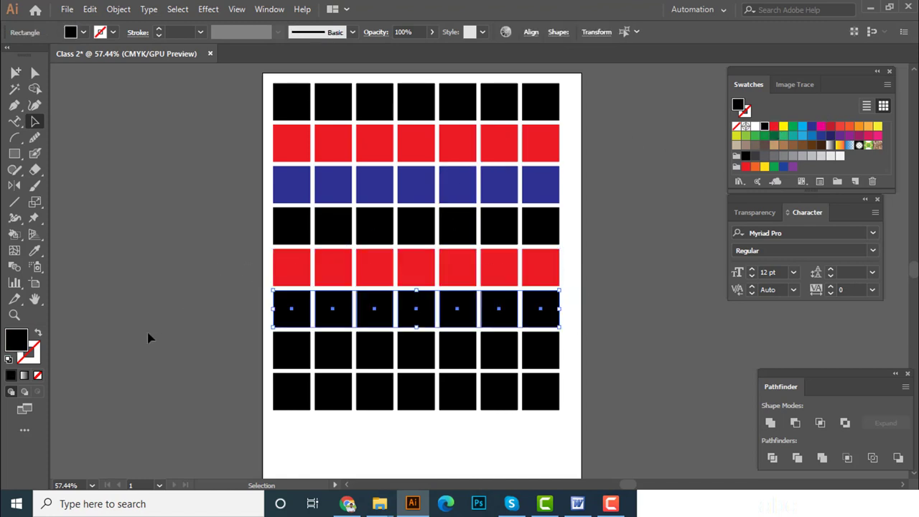
left_click(792, 127)
left_click(595, 338)
mouse_move(586, 363)
left_mouse_down()
mouse_move(451, 376)
mouse_move(227, 359)
left_mouse_up()
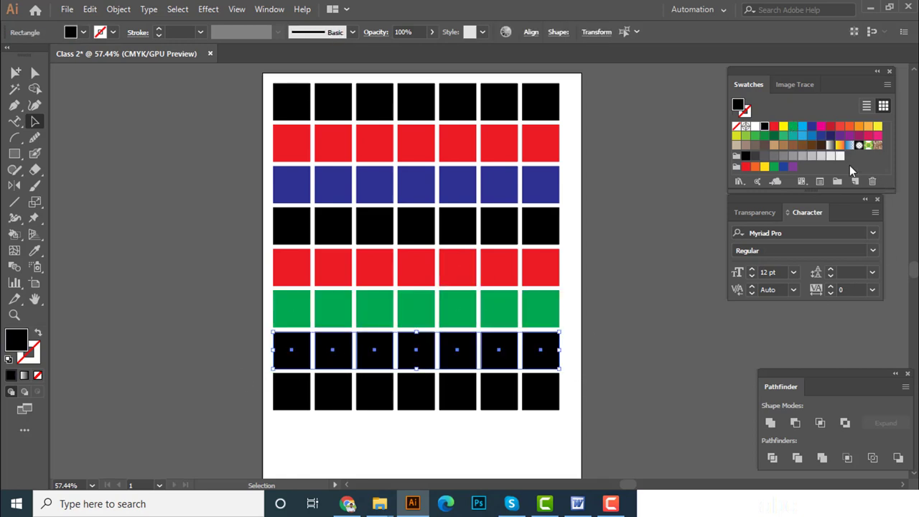
left_click(811, 128)
left_click(603, 338)
left_click_drag(584, 382, 210, 438)
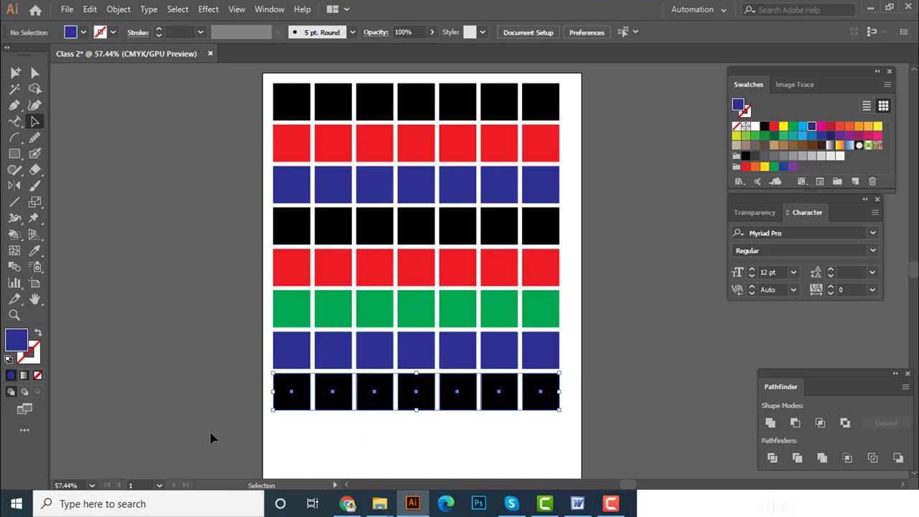
left_click(221, 433)
scroll(466, 190, "up", 1)
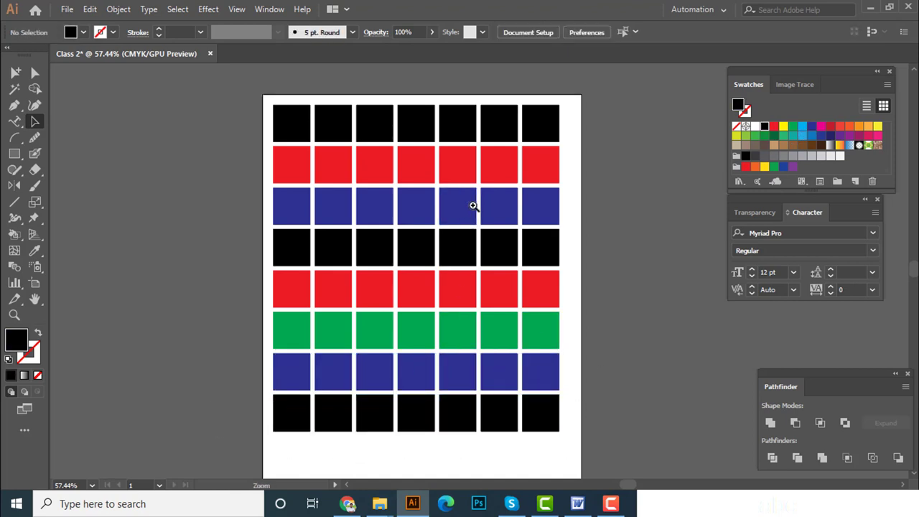
scroll(500, 215, "up", 1)
scroll(501, 220, "up", 1)
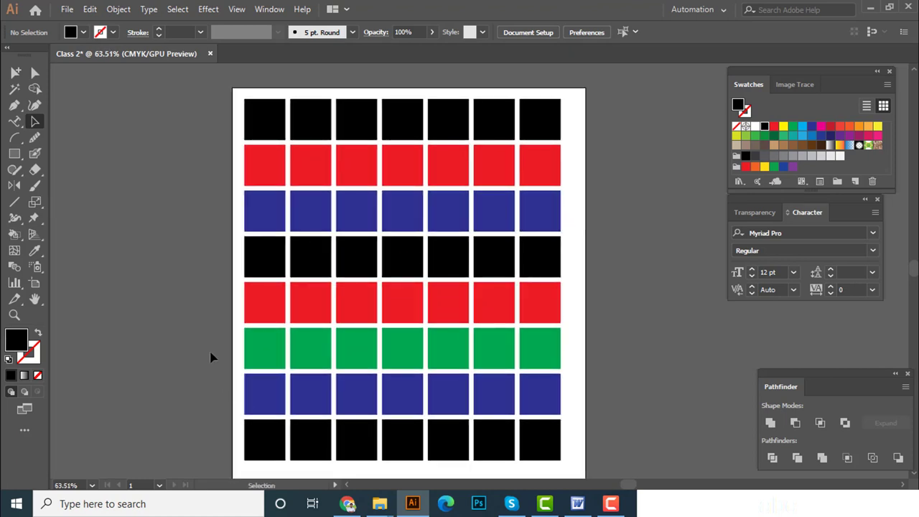
Step: Give the lower blue row a red 7 pt stroke
left_click_drag(234, 394, 601, 400)
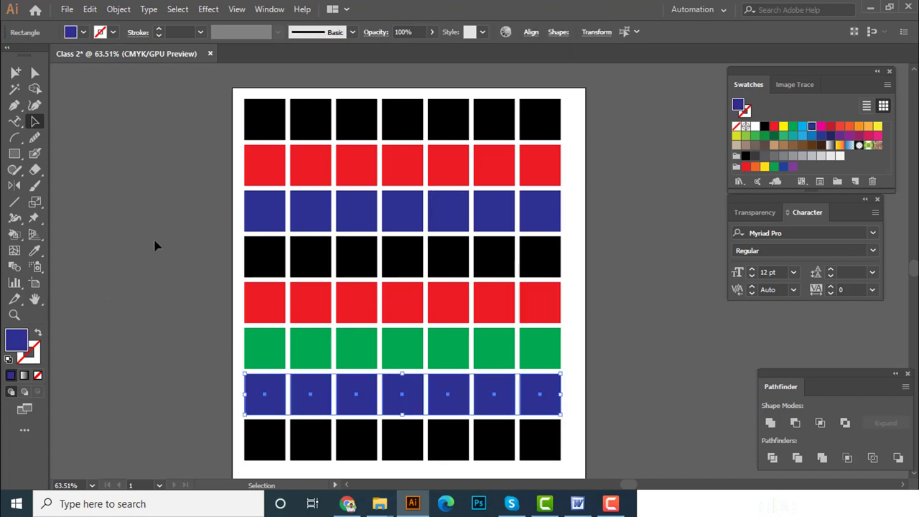
scroll(298, 379, "down", 1)
scroll(298, 378, "down", 1)
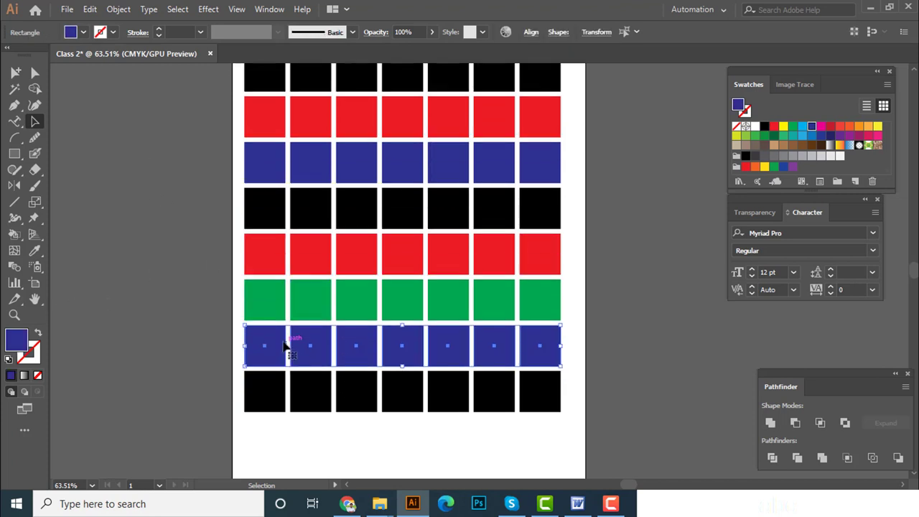
left_click(114, 32)
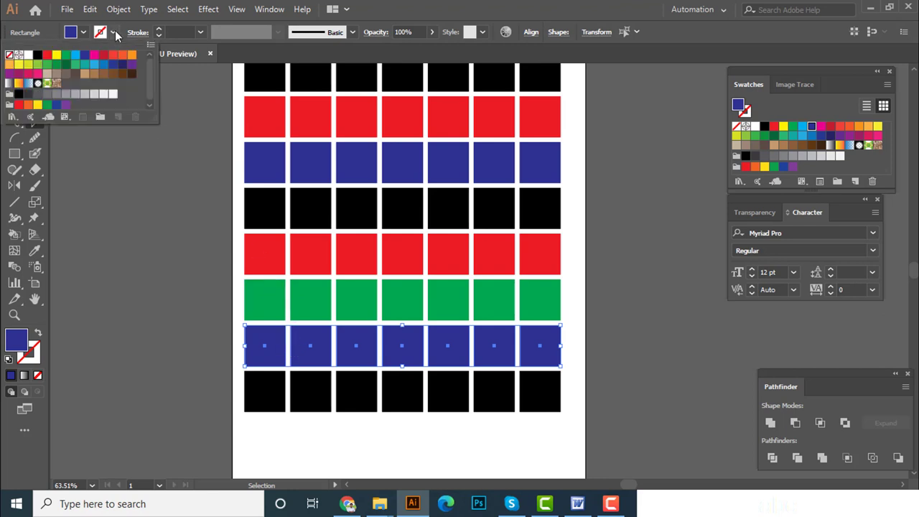
left_click(46, 56)
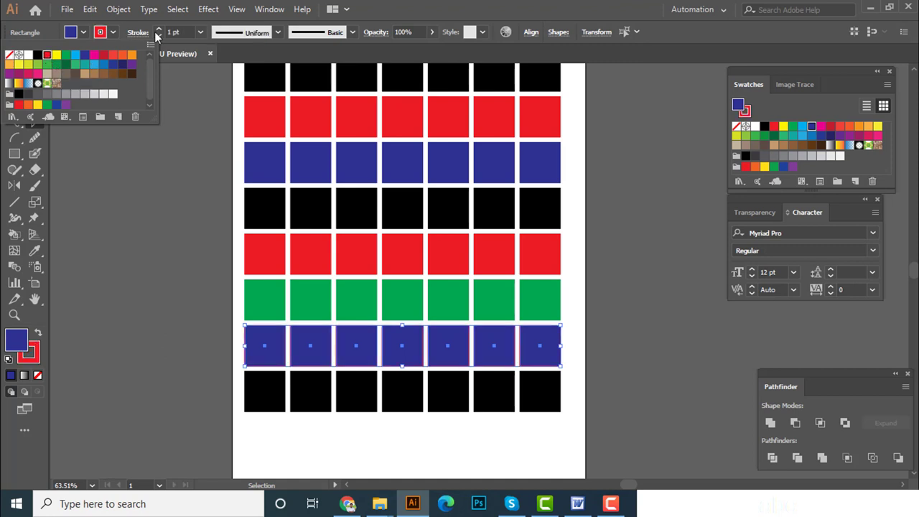
left_click(199, 35)
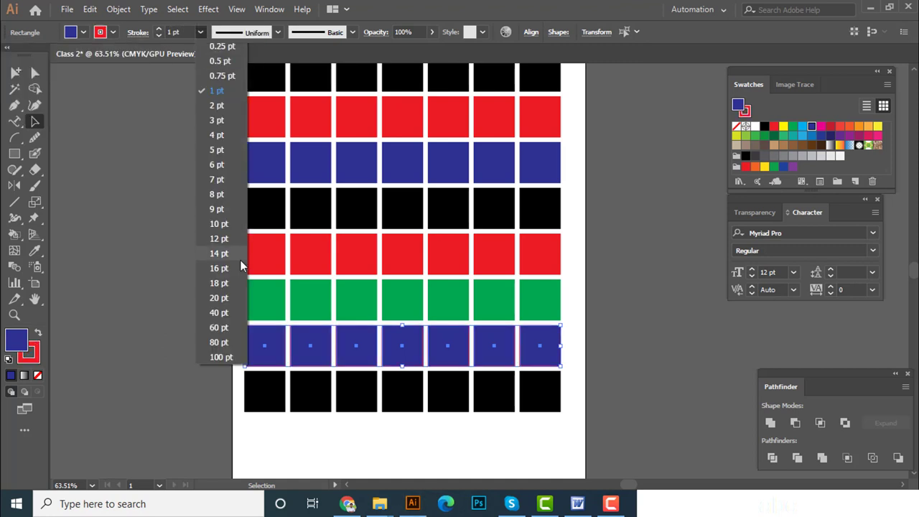
left_click(216, 180)
left_click(117, 273)
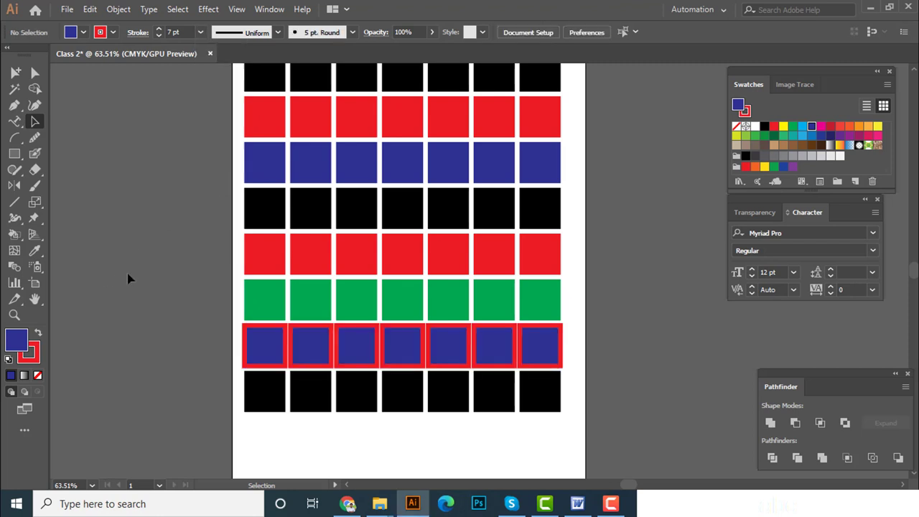
Step: Give the top black row a red 7 pt stroke as well
scroll(502, 311, "down", 1)
scroll(500, 280, "up", 1)
scroll(500, 280, "up", 2)
scroll(476, 328, "up", 1)
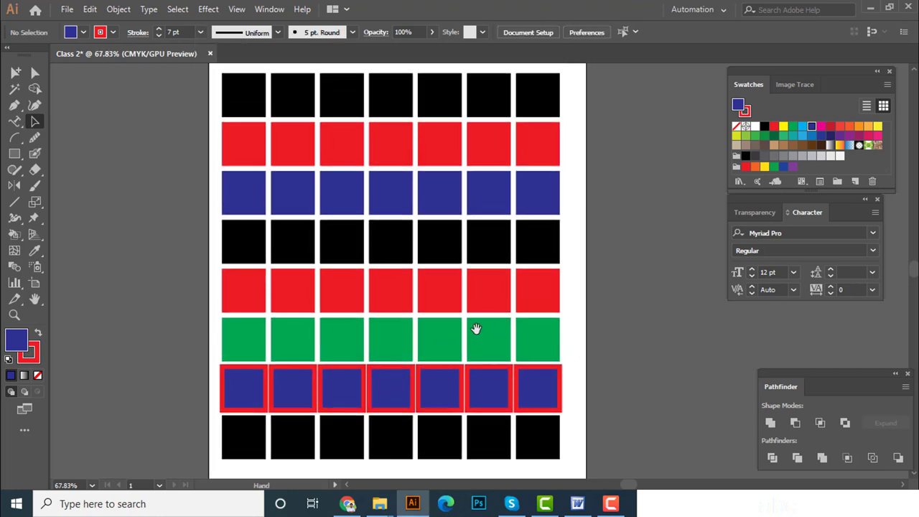
scroll(476, 335, "up", 1)
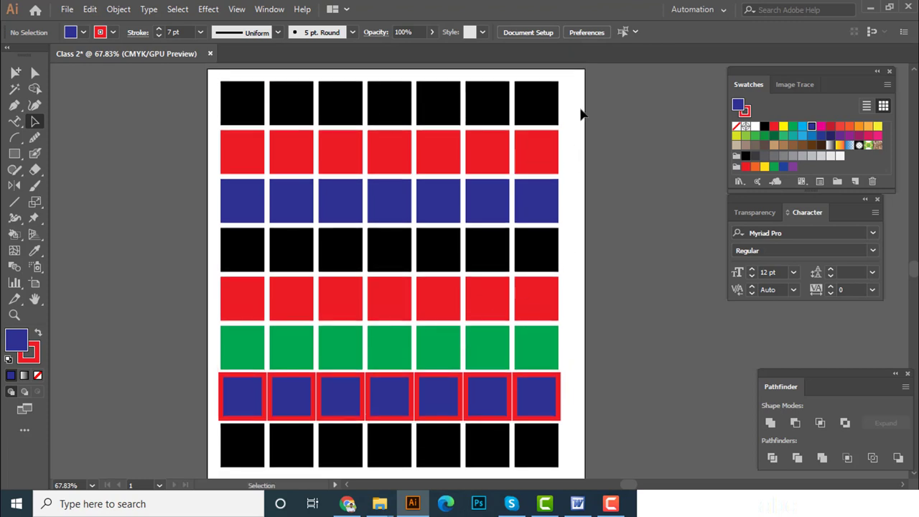
left_click_drag(192, 108, 192, 108)
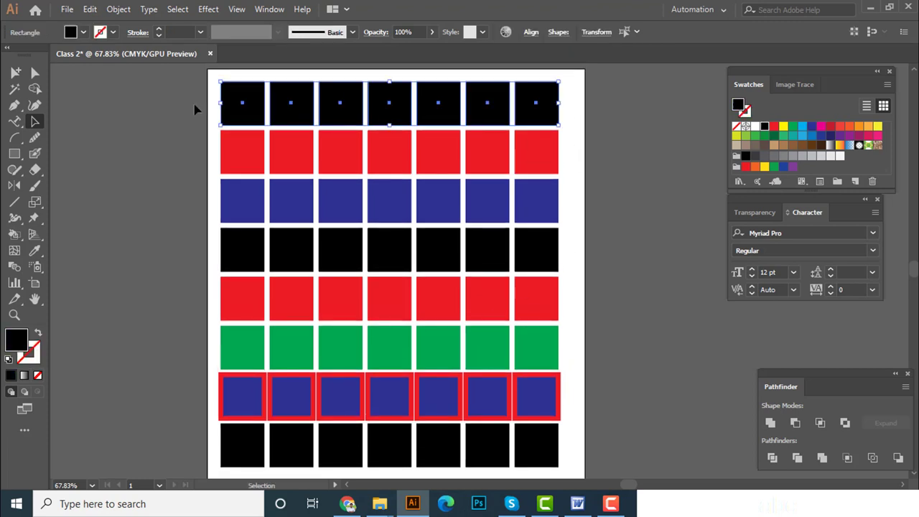
left_click(112, 32)
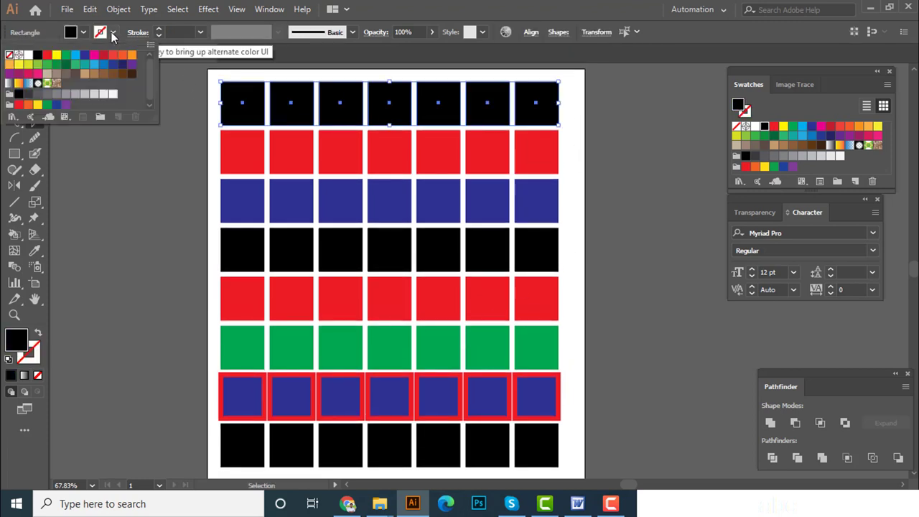
left_click(48, 55)
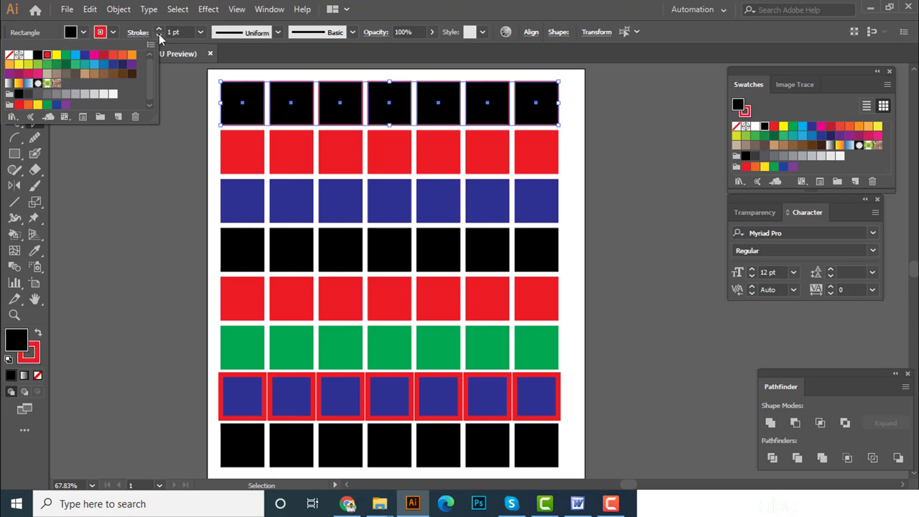
left_click(200, 32)
left_click(216, 178)
left_click(65, 198)
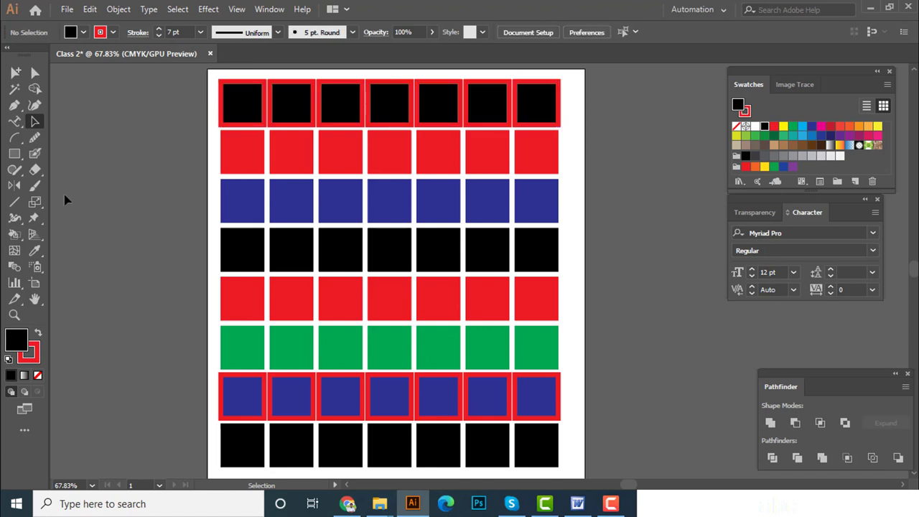
Step: Open the Magic Wand tool options
scroll(248, 199, "down", 2)
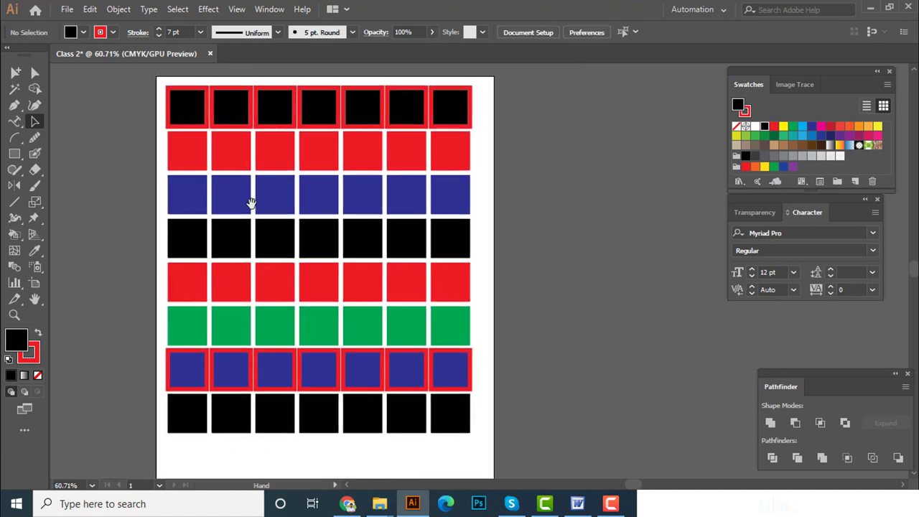
scroll(330, 183, "down", 1)
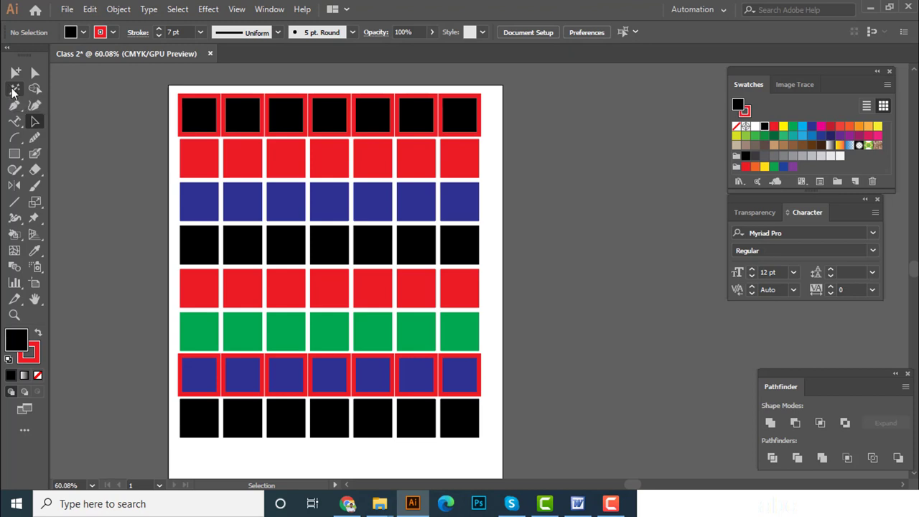
double_click(14, 89)
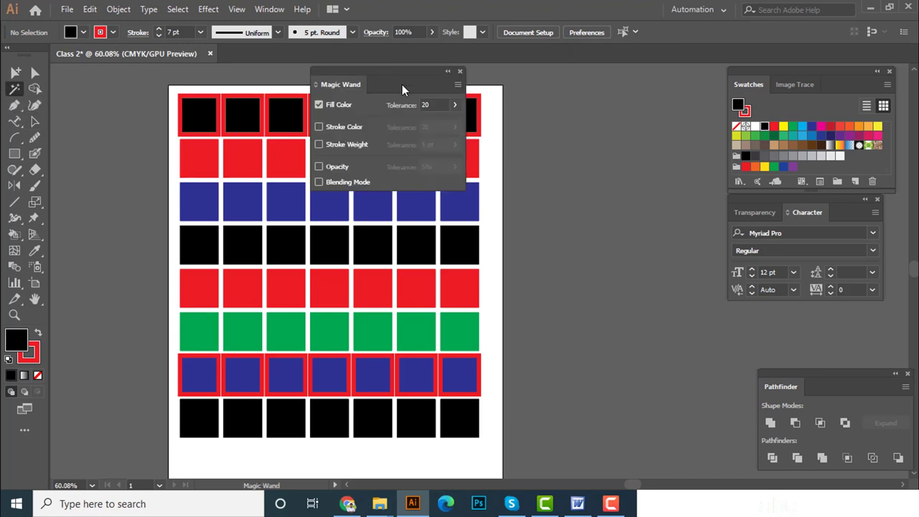
Step: Move the Magic Wand options panel off the artwork, beside the Swatches panel
left_click_drag(401, 86, 597, 158)
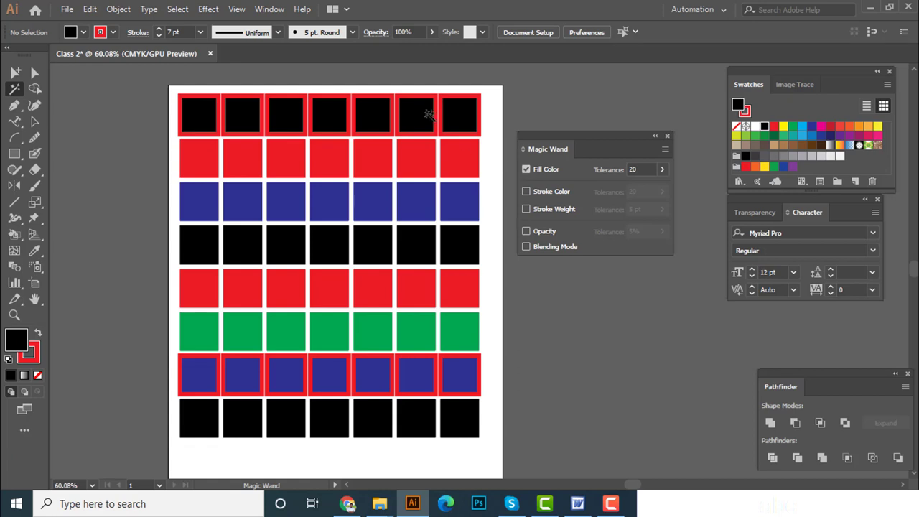
Step: Magic Wand-select all black squares, try a brown fill, then revert them to black
left_click(458, 117)
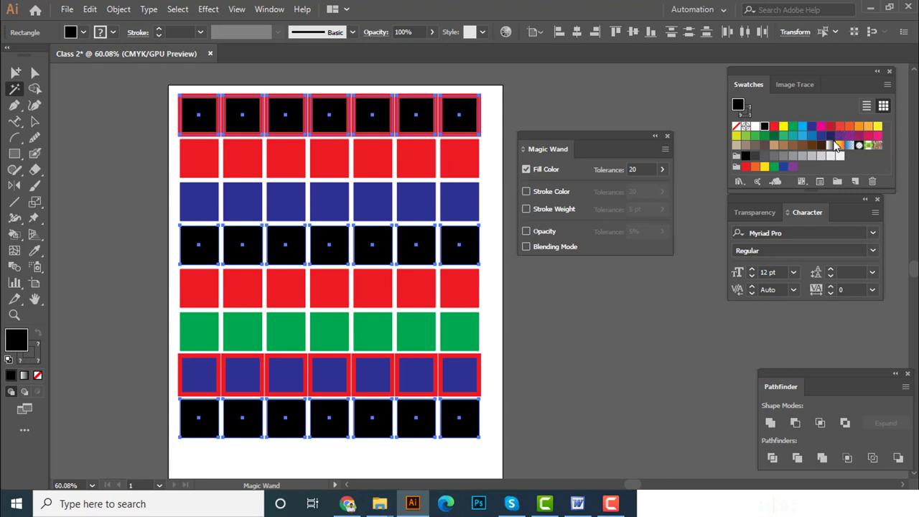
left_click(784, 150)
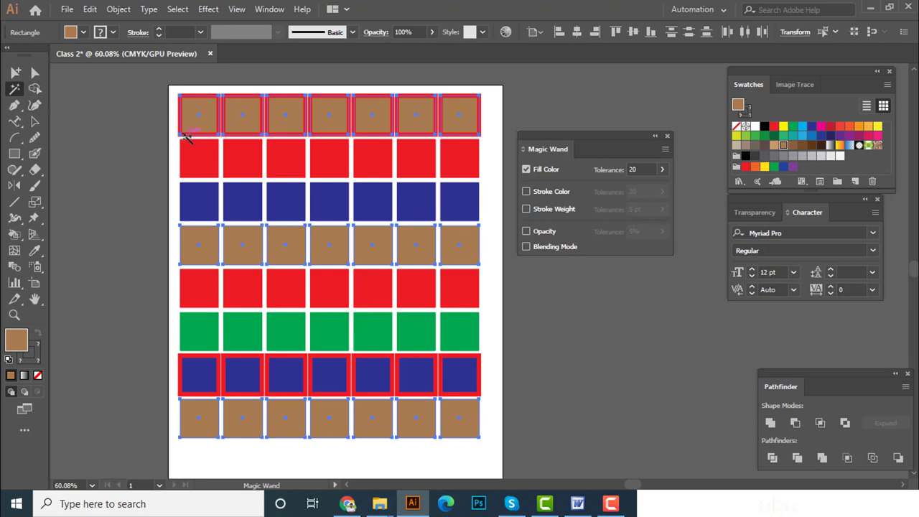
key("shift+x")
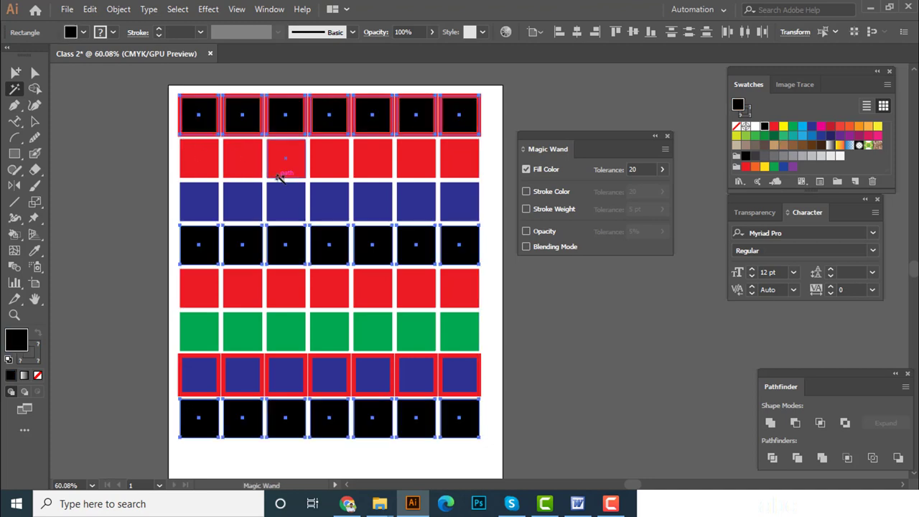
Step: Switch Magic Wand to Stroke Color matching and recolour all red outlines dark green
left_click(526, 170)
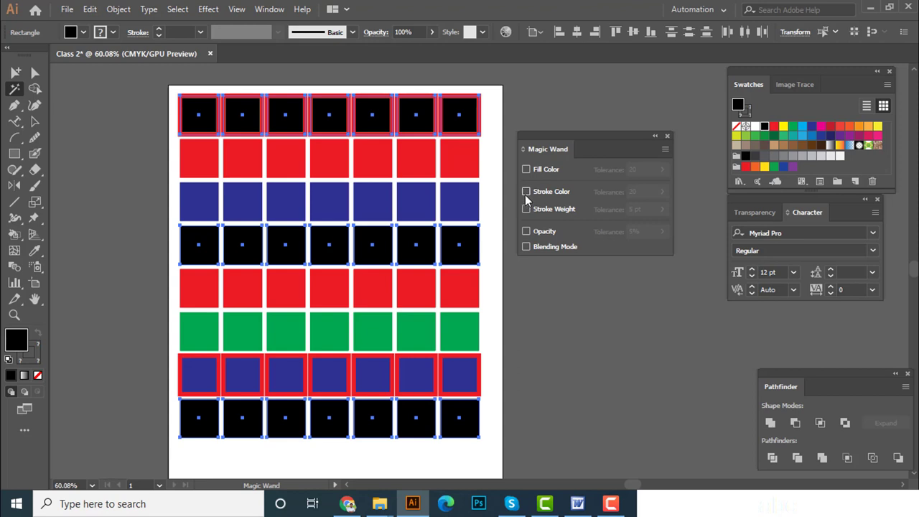
left_click(526, 192)
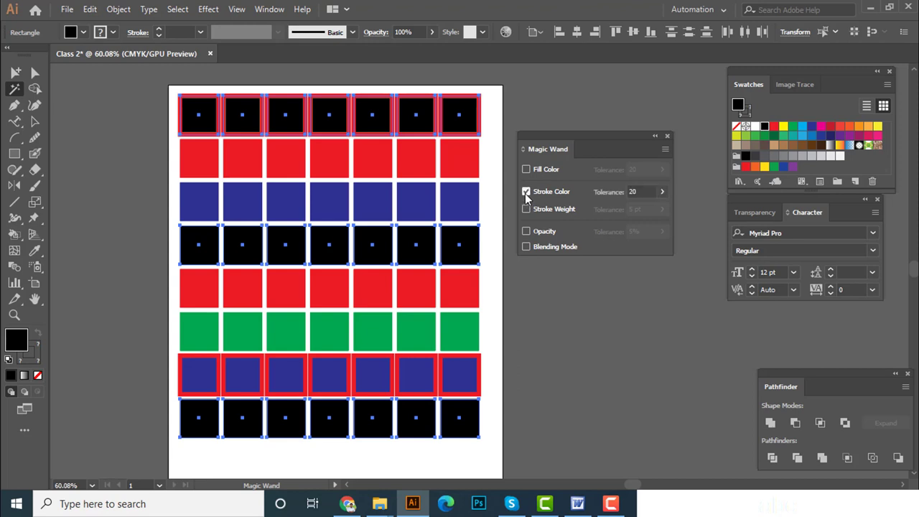
left_click(511, 127)
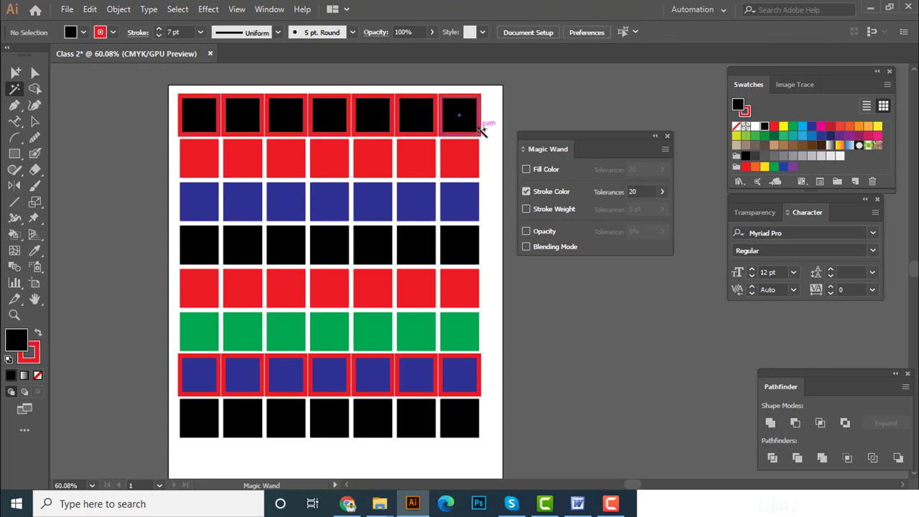
left_click(479, 128)
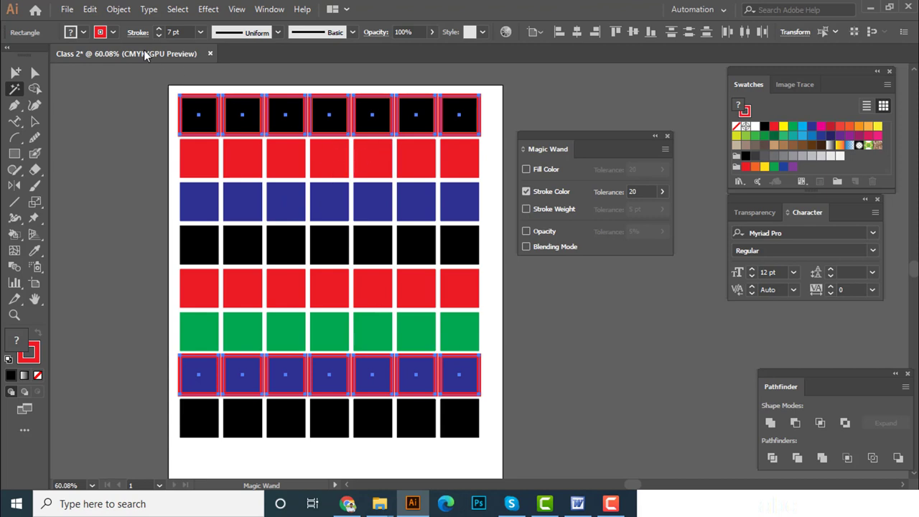
left_click(112, 32)
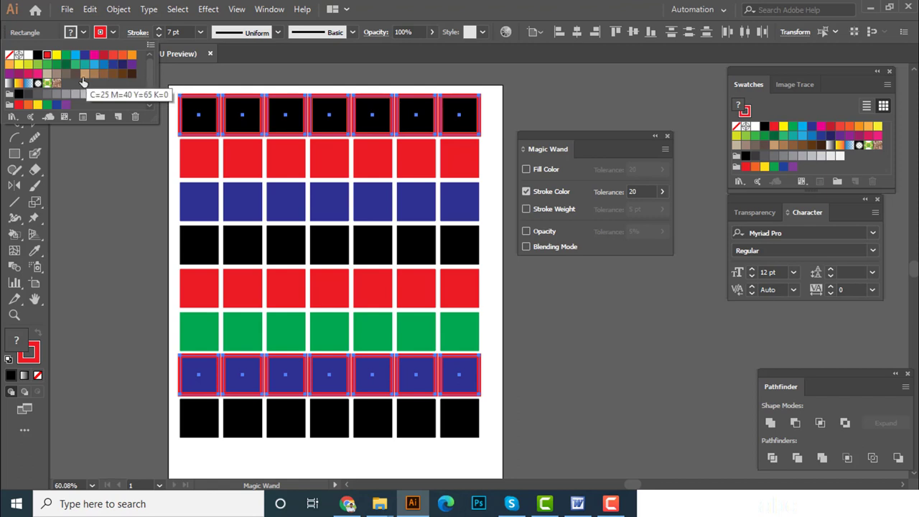
left_click(65, 69)
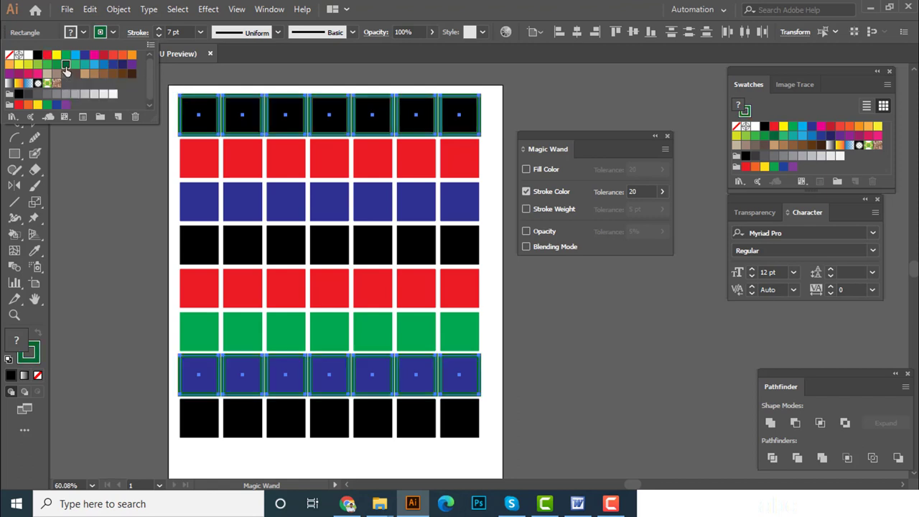
left_click(125, 225)
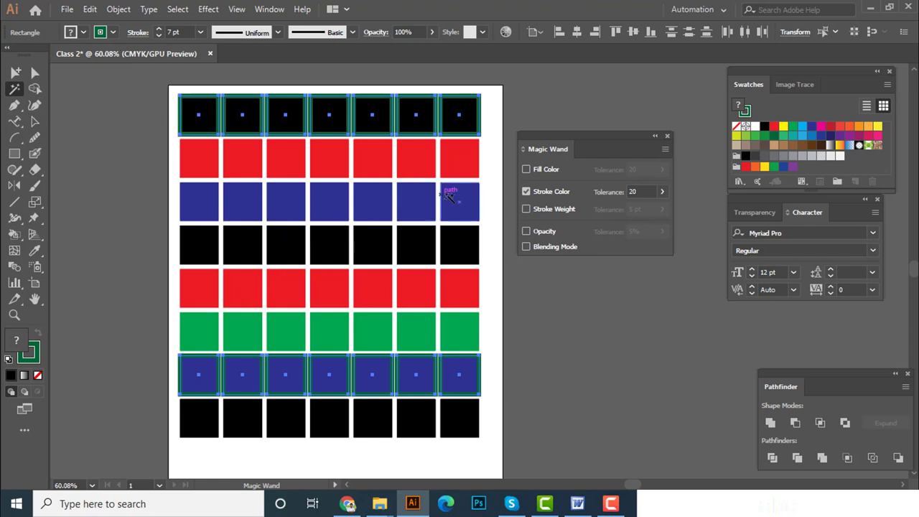
Step: Re-enable Fill Color matching and Magic Wand-select all the black squares
left_click(526, 169)
left_click(452, 148)
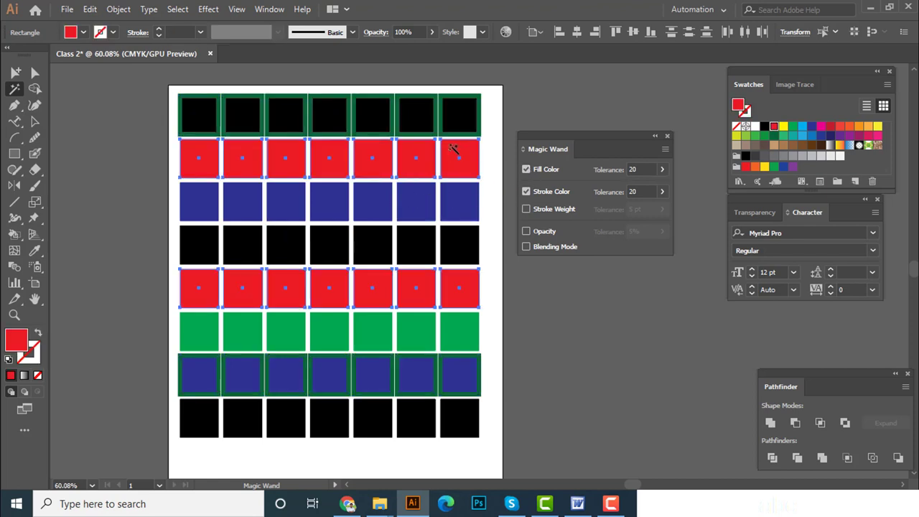
left_click(452, 127)
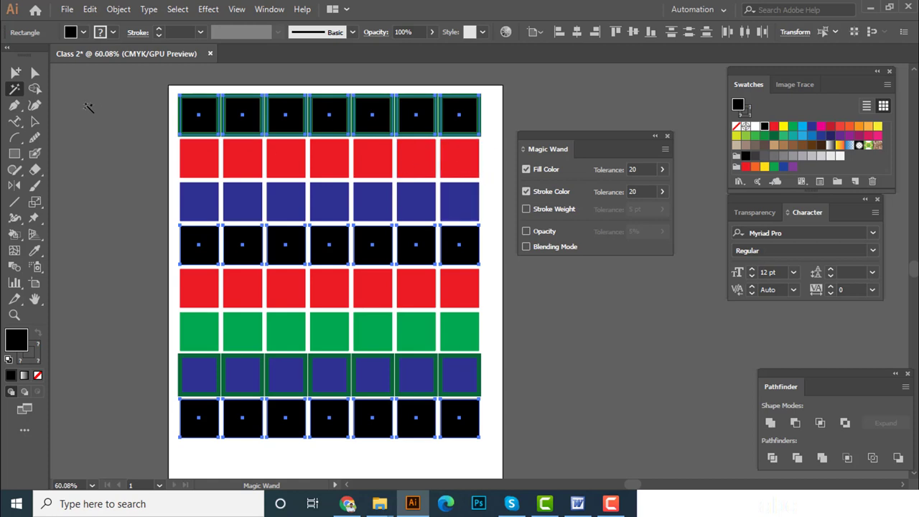
Step: Zoom out, select every square with Ctrl+A and delete them all
left_click(150, 136)
scroll(304, 176, "down", 1)
scroll(214, 201, "down", 1)
scroll(214, 201, "down", 1)
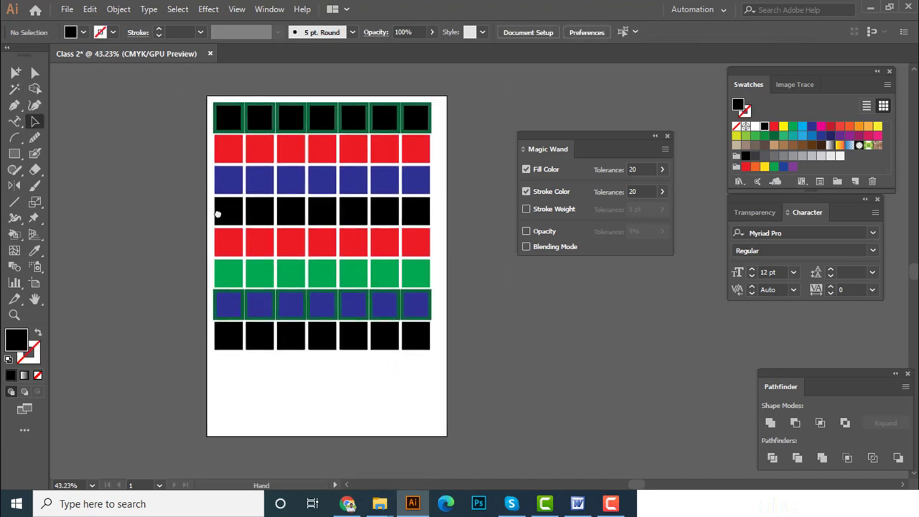
key("ctrl+a")
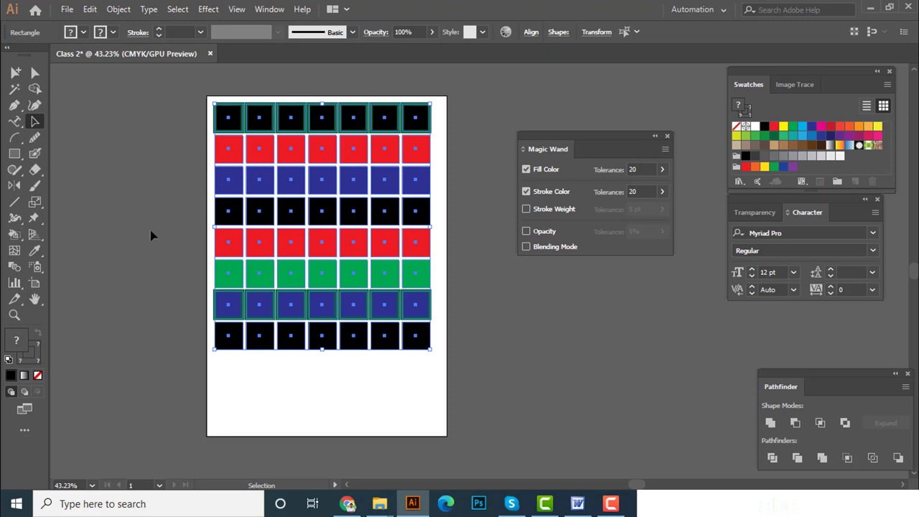
key("Delete")
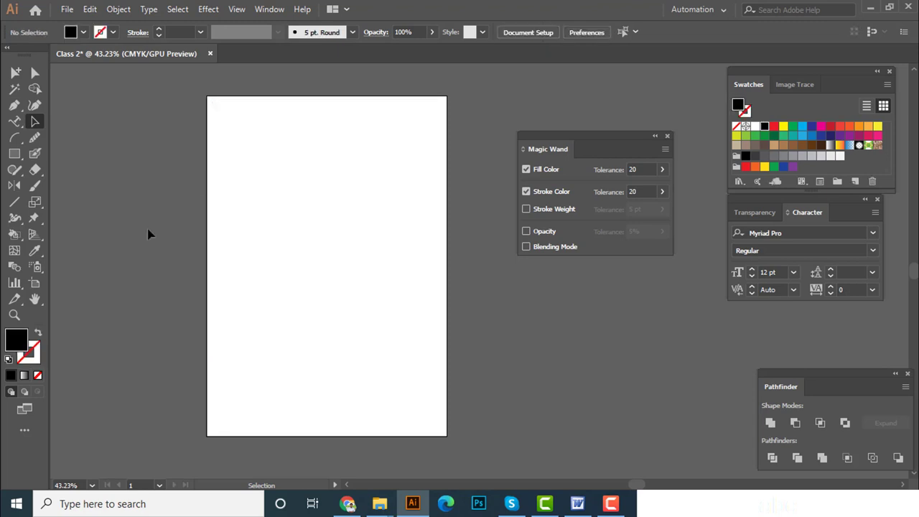
Step: Check the Hand Tool item in the Word course outline, then return to Illustrator
left_click(585, 503)
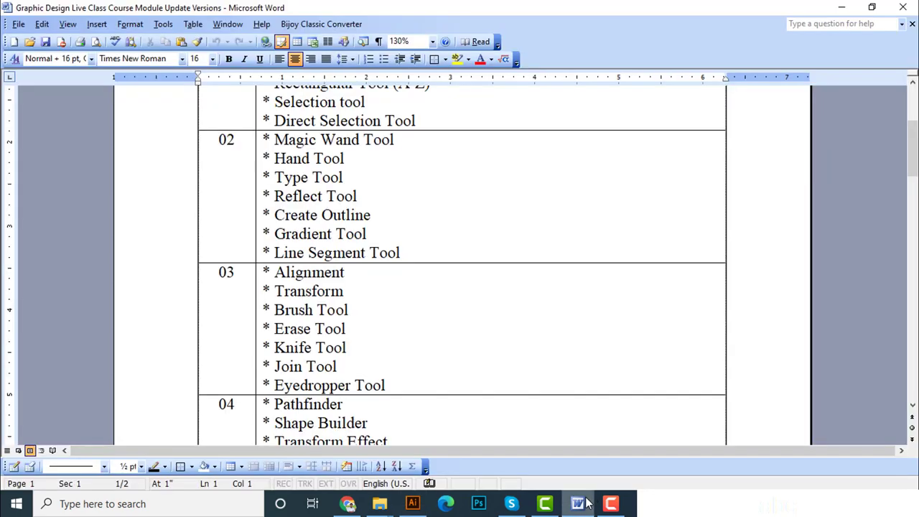
left_click_drag(274, 159, 345, 159)
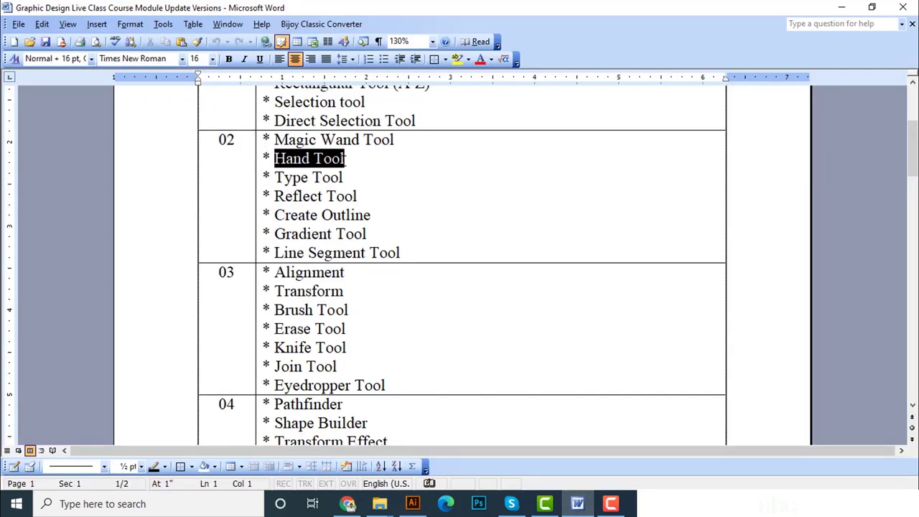
left_click(841, 7)
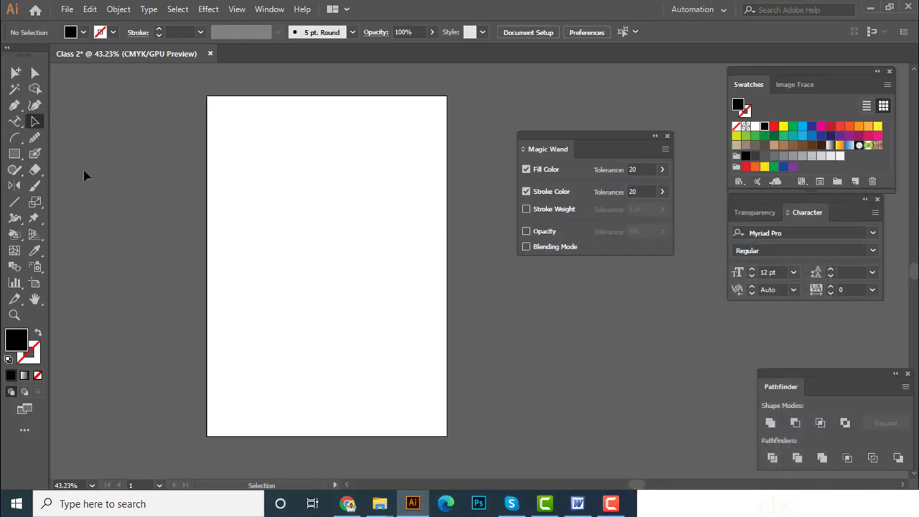
left_click(36, 300)
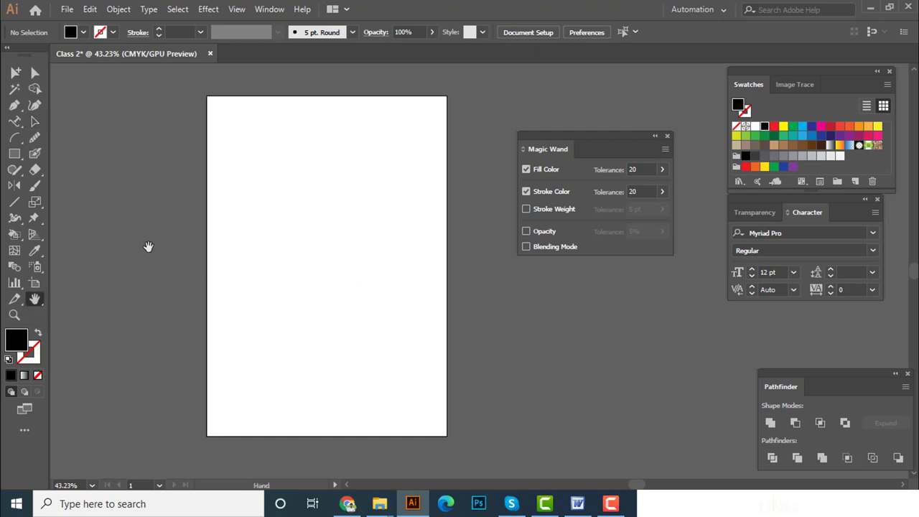
mouse_move(148, 247)
left_mouse_down()
mouse_move(347, 187)
mouse_move(414, 220)
mouse_move(238, 213)
mouse_move(220, 304)
mouse_move(354, 349)
mouse_move(237, 297)
mouse_move(232, 268)
mouse_move(392, 211)
mouse_move(499, 357)
mouse_move(353, 283)
mouse_move(225, 263)
mouse_move(488, 342)
mouse_move(352, 280)
mouse_move(297, 275)
mouse_move(263, 308)
left_mouse_up()
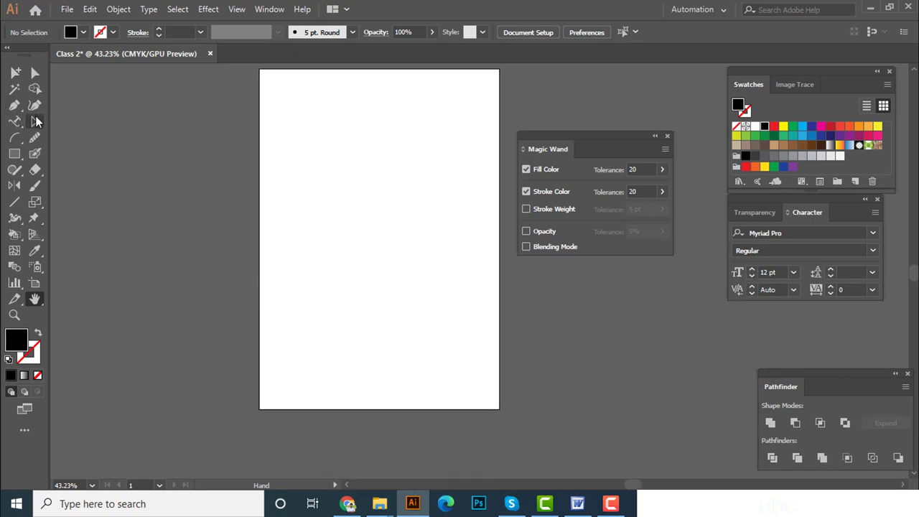
left_click(35, 119)
mouse_move(177, 257)
left_mouse_down()
mouse_move(197, 280)
mouse_move(241, 281)
mouse_move(201, 264)
mouse_move(277, 238)
mouse_move(234, 285)
mouse_move(207, 259)
mouse_move(187, 258)
mouse_move(237, 285)
mouse_move(238, 263)
mouse_move(189, 246)
left_mouse_up()
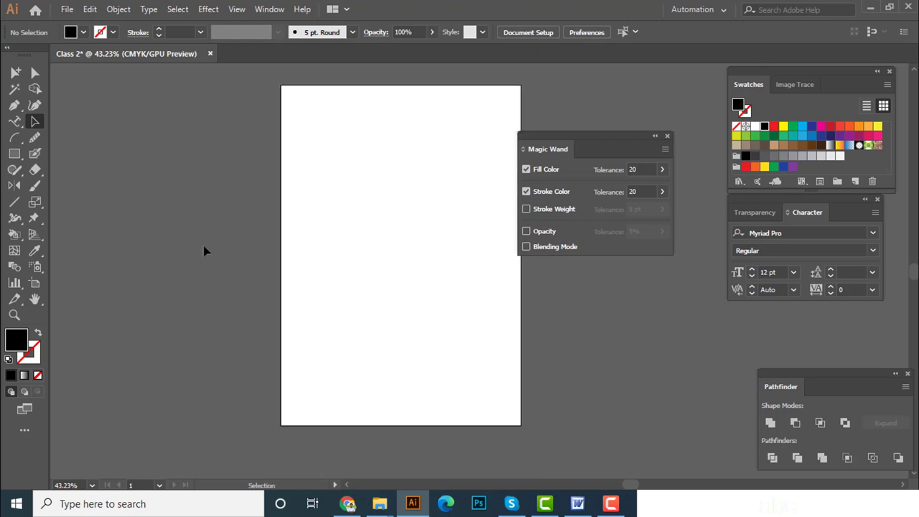
left_click(577, 503)
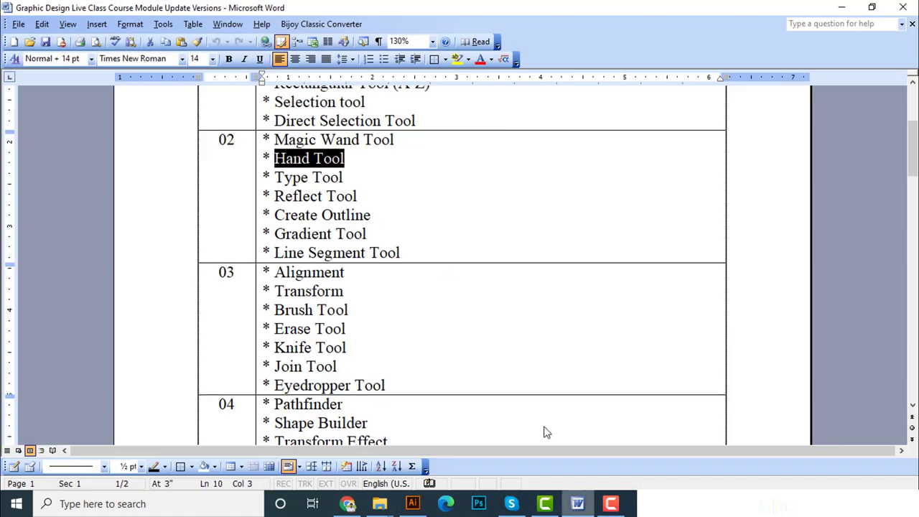
left_click_drag(285, 178, 300, 178)
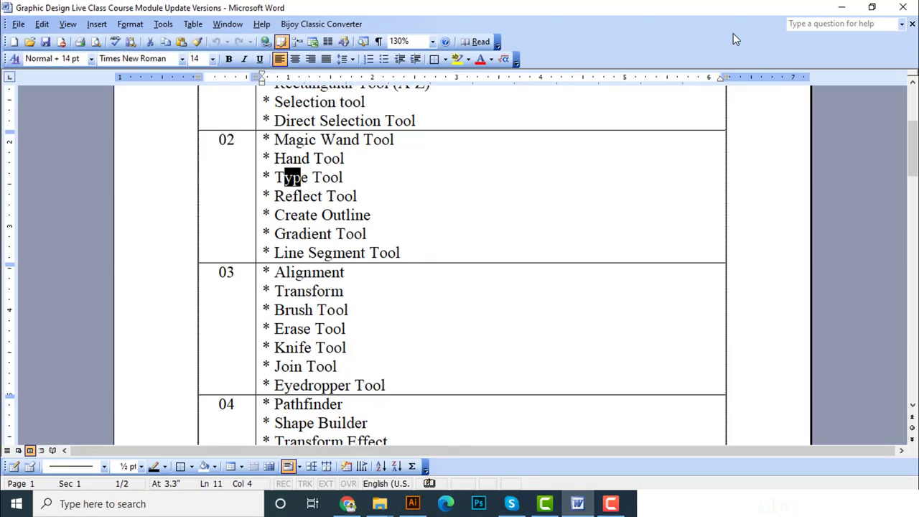
left_click(837, 6)
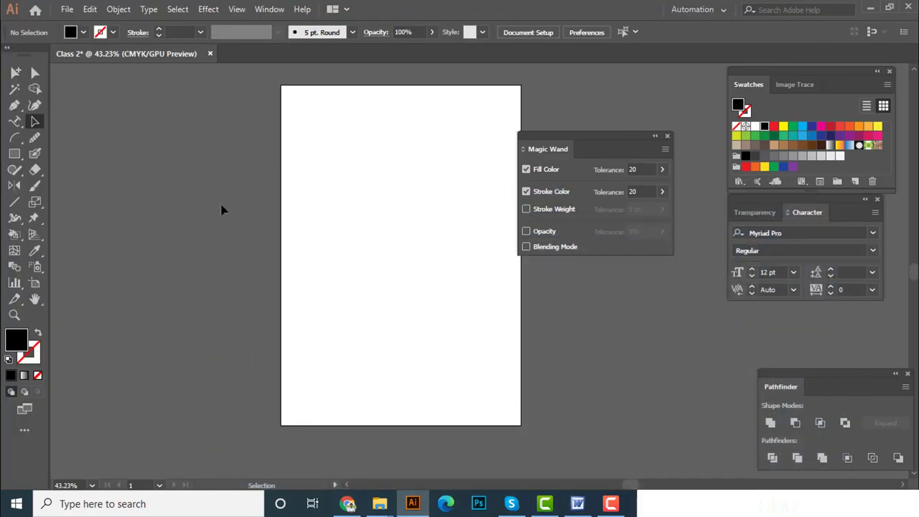
Step: Pan the view, browse the Type tool flyout variants, and pick the plain Type Tool
key("space")
left_click_drag(197, 187, 245, 180)
left_click(15, 122)
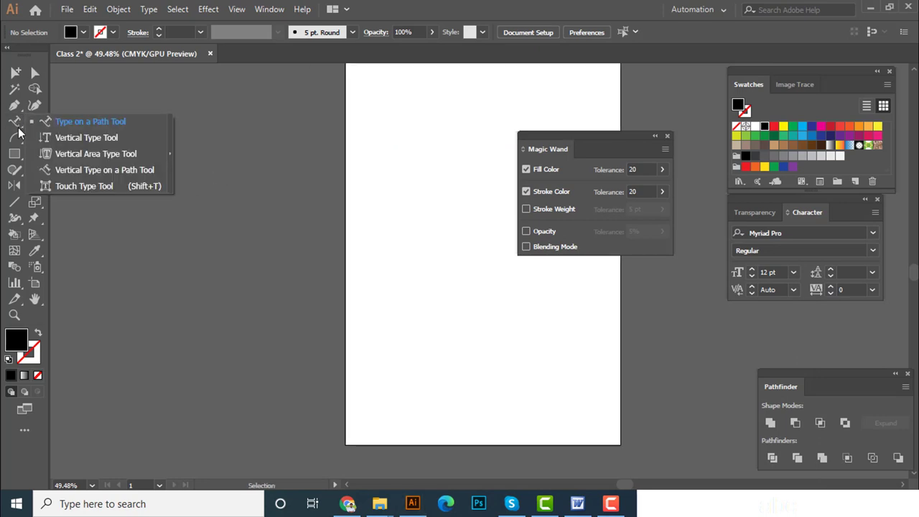
left_click(14, 127)
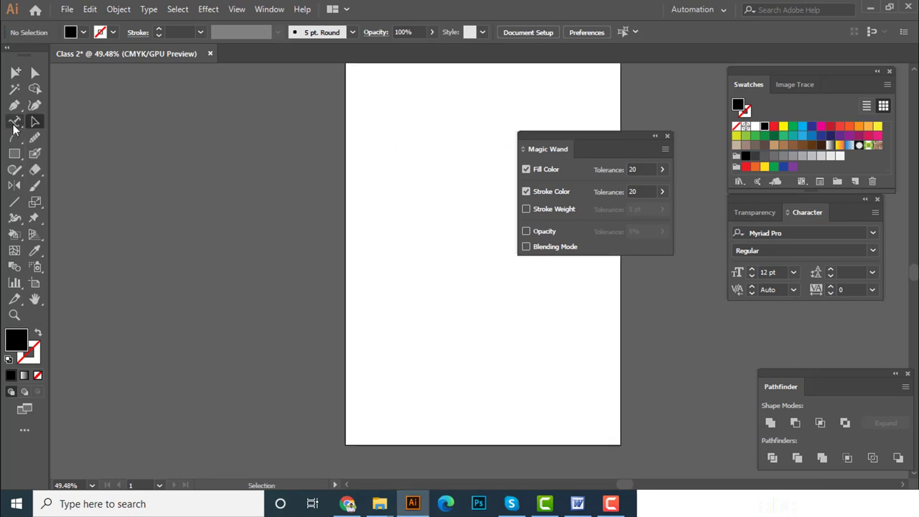
left_click(14, 127)
left_click(15, 126)
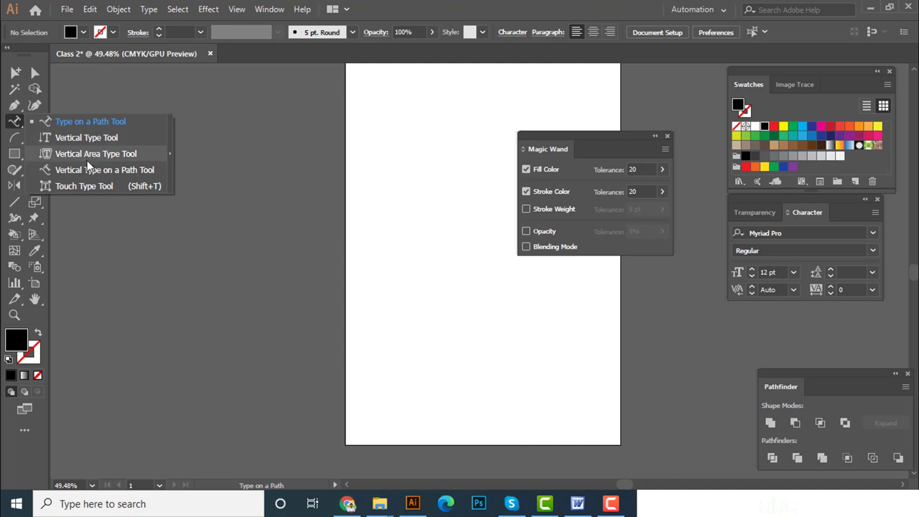
left_click(16, 124)
key("t")
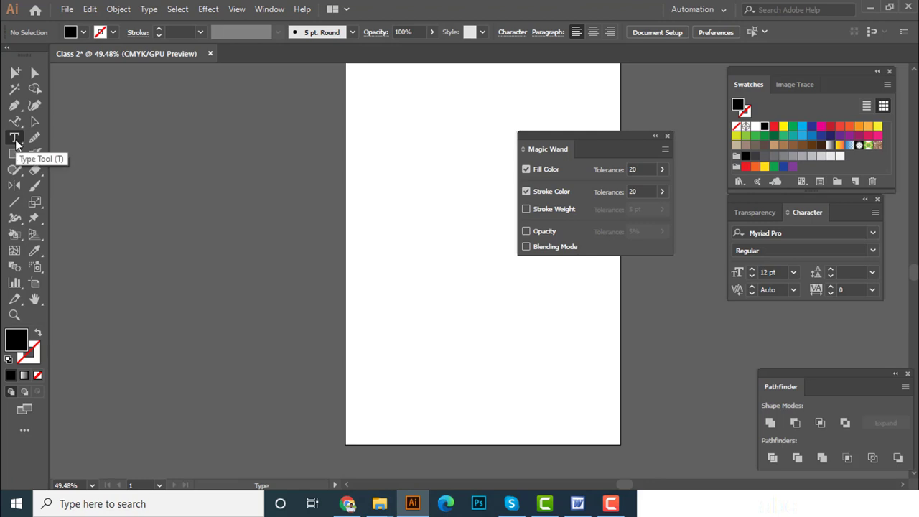
Step: Place a new placeholder text object left of the artboard and set it to 72 pt
left_click(130, 187)
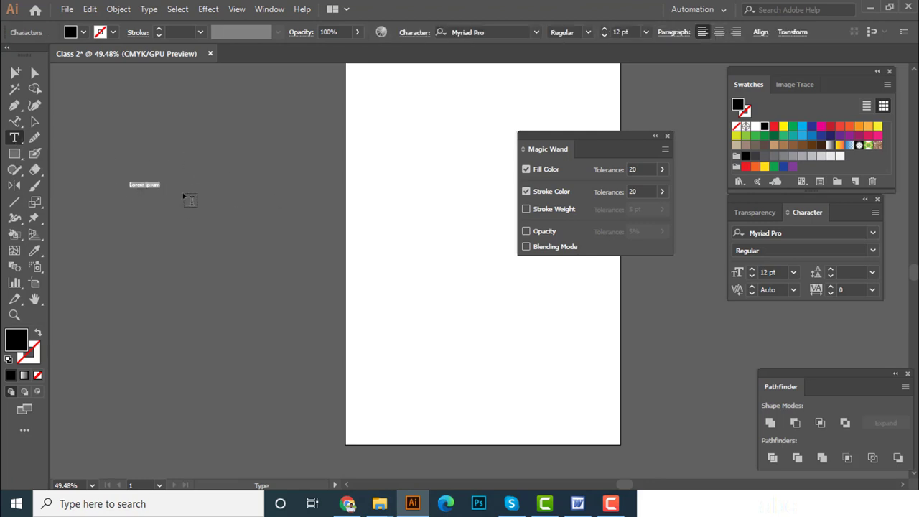
left_click(644, 32)
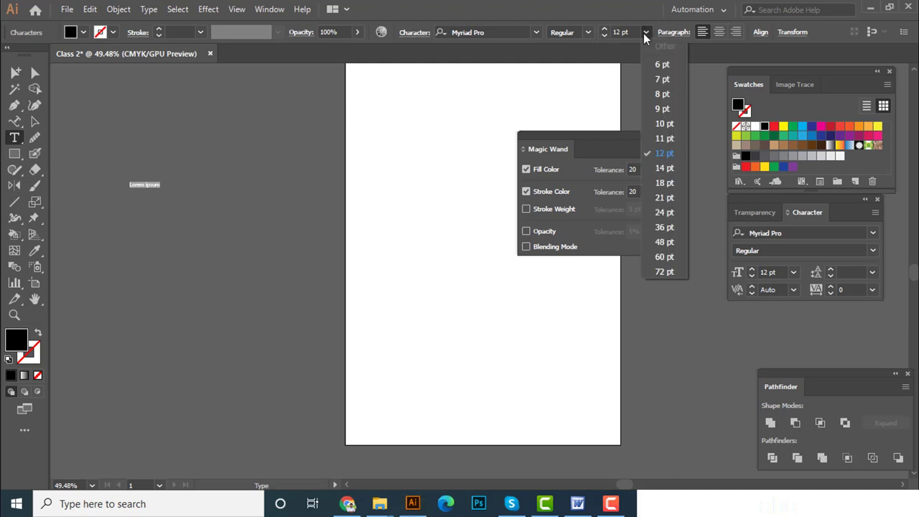
left_click(664, 272)
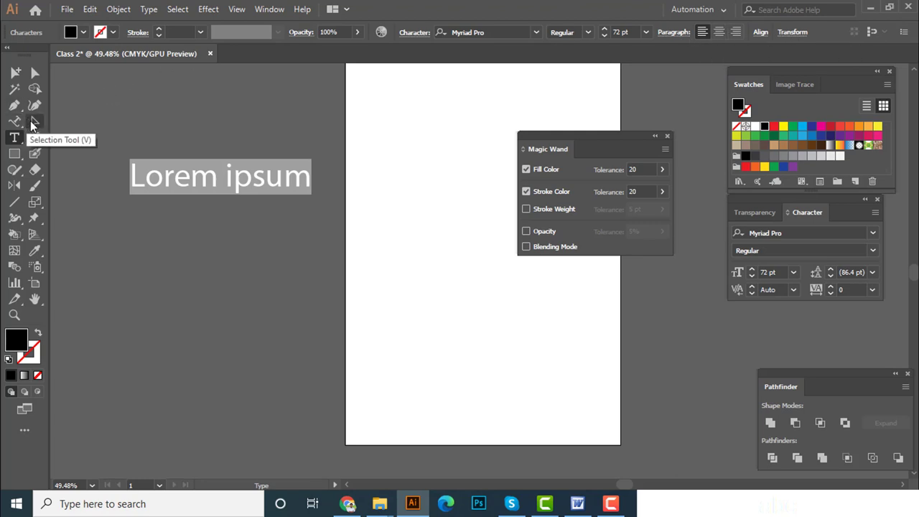
Step: Replace the Lorem ipsum placeholder with the person's full name and nudge it up-left
double_click(190, 176)
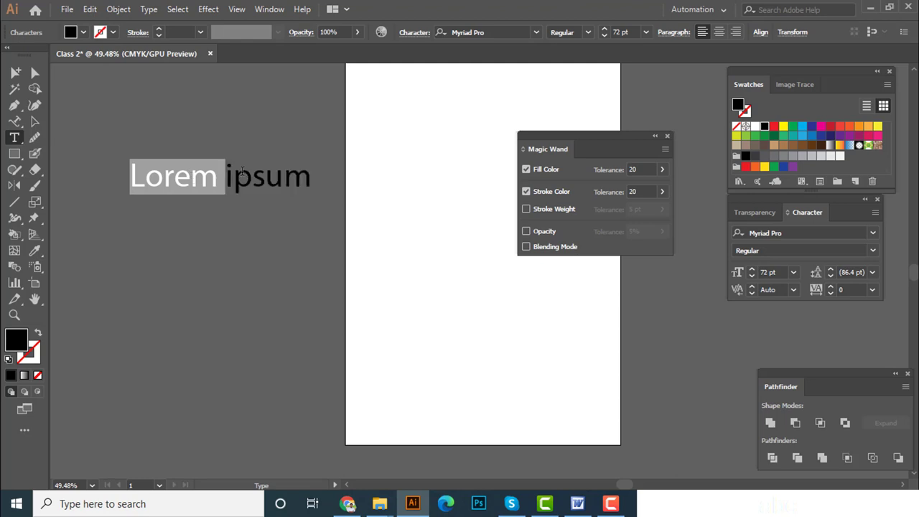
left_click(262, 178)
left_click_drag(132, 177, 284, 180)
left_click_drag(371, 181, 353, 185)
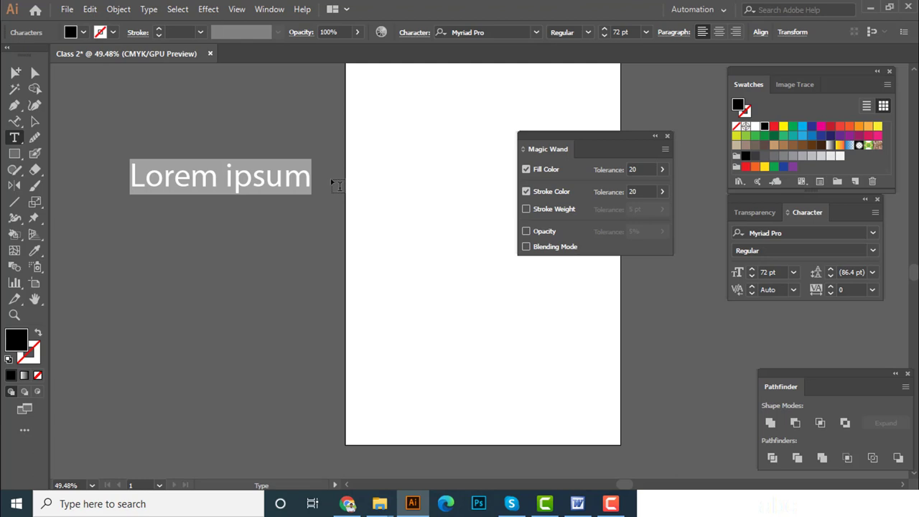
type("Anik M")
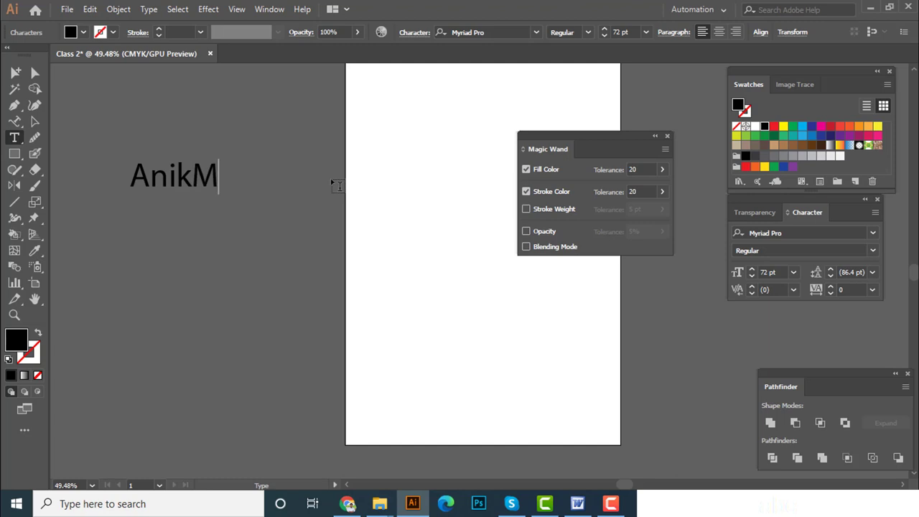
key("BackSpace")
type("Ma")
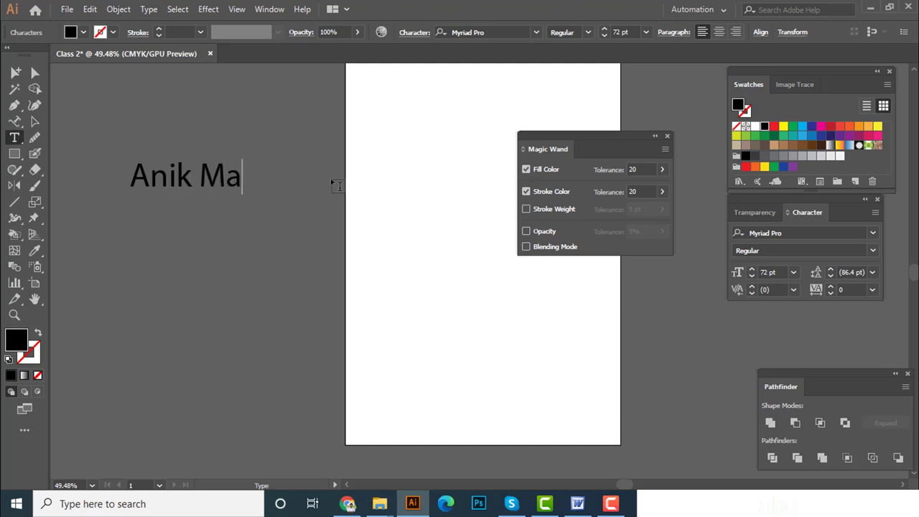
type("hmud")
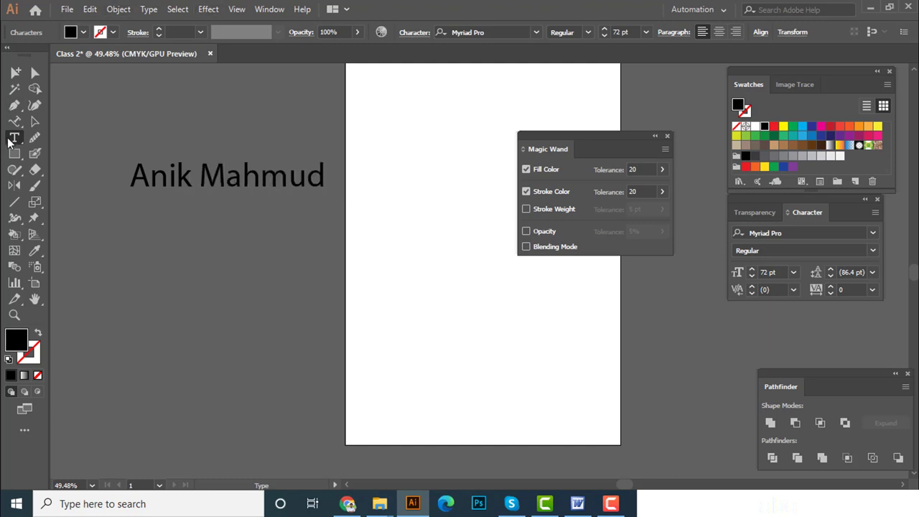
left_click(35, 121)
left_click_drag(232, 193, 211, 186)
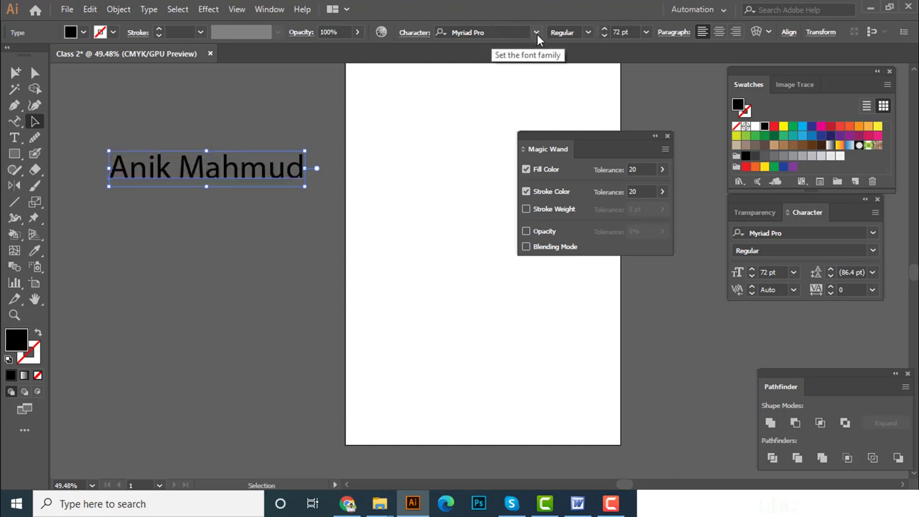
Step: Try Texas Tango and Bahnschrift fonts on the name, undoing back to Texas Tango
left_click(536, 32)
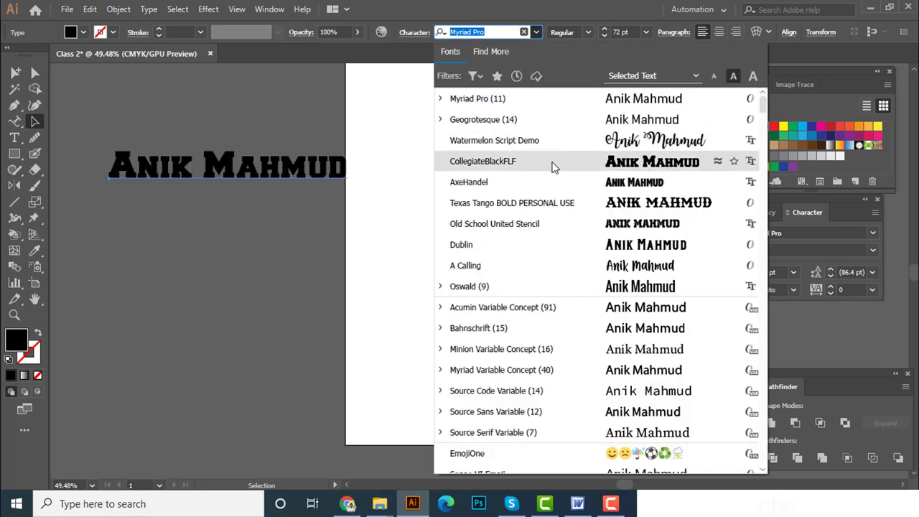
left_click(554, 210)
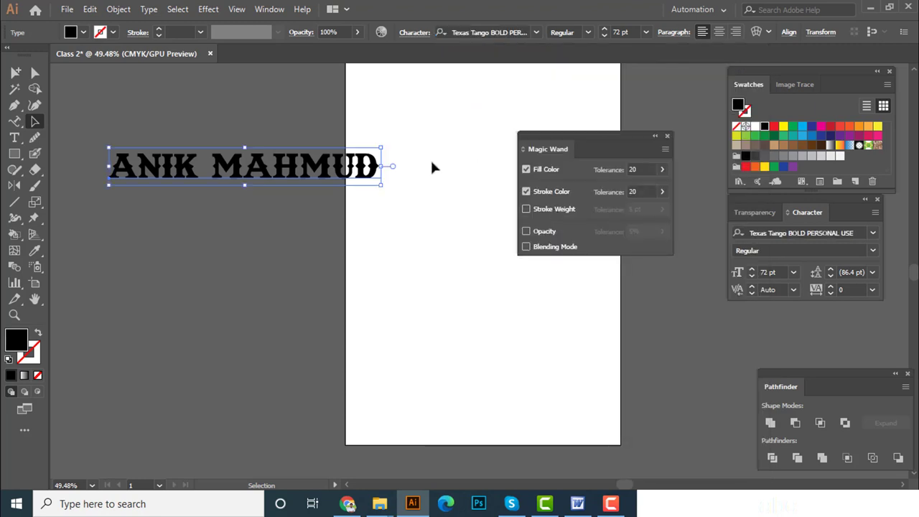
left_click_drag(327, 173, 288, 239)
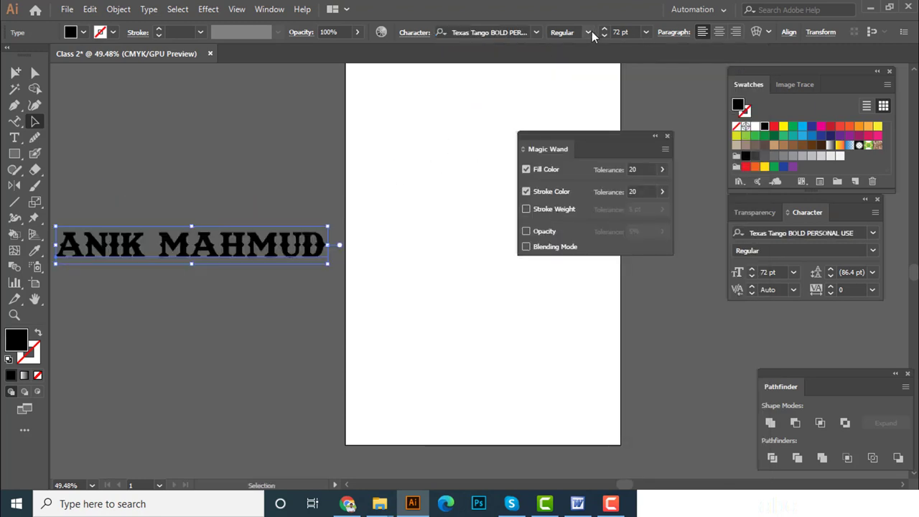
left_click(536, 32)
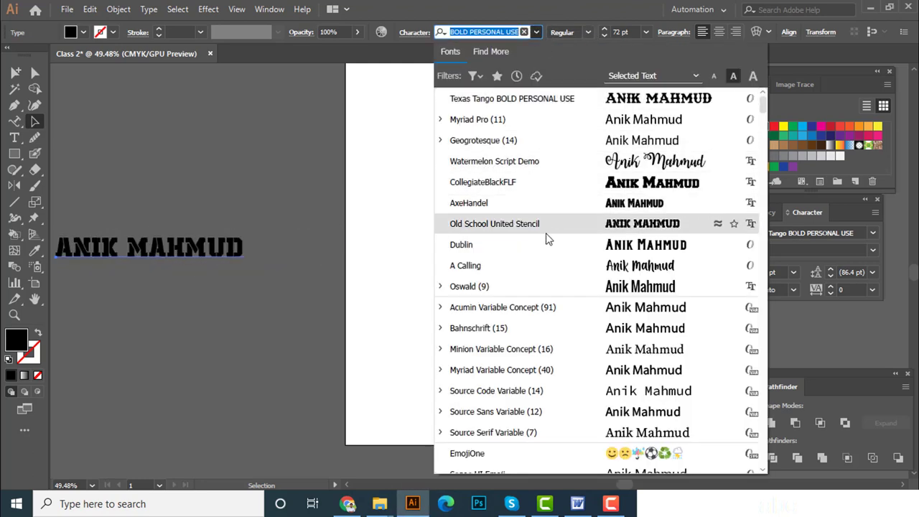
left_click(559, 332)
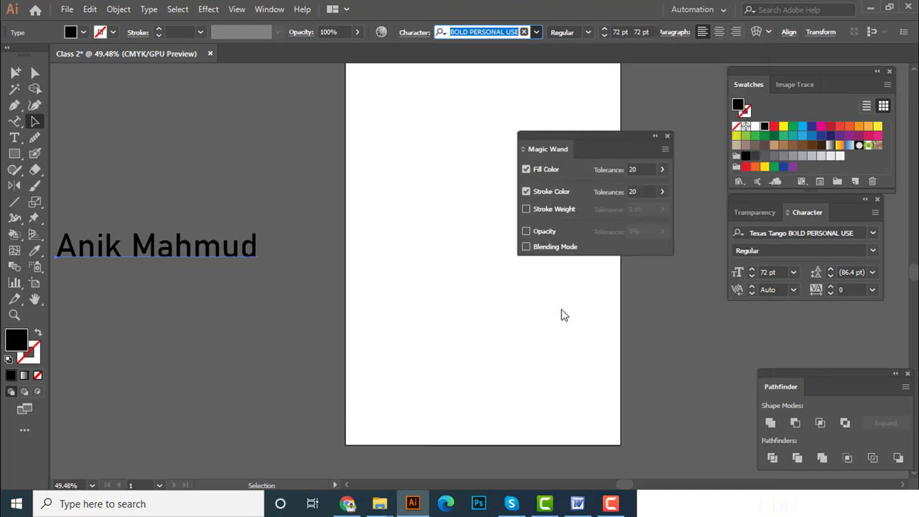
left_click(223, 207)
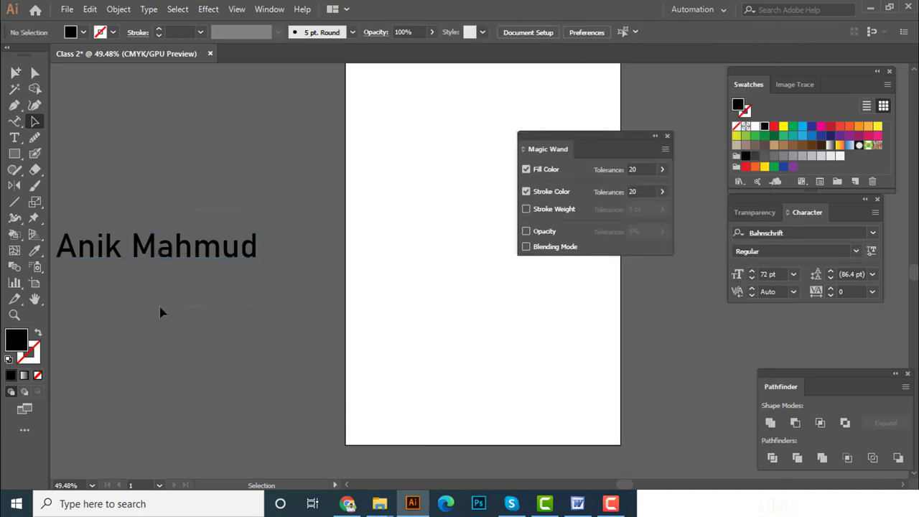
key("ctrl+z")
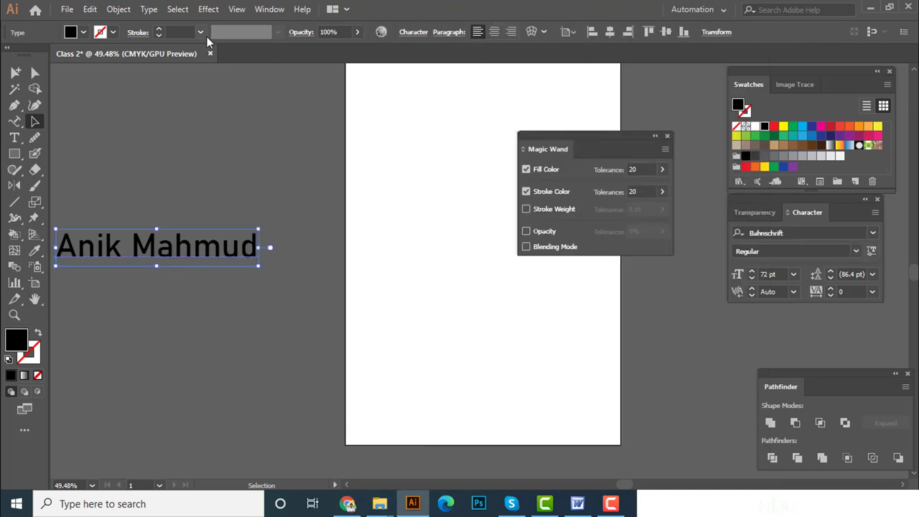
key("ctrl+z")
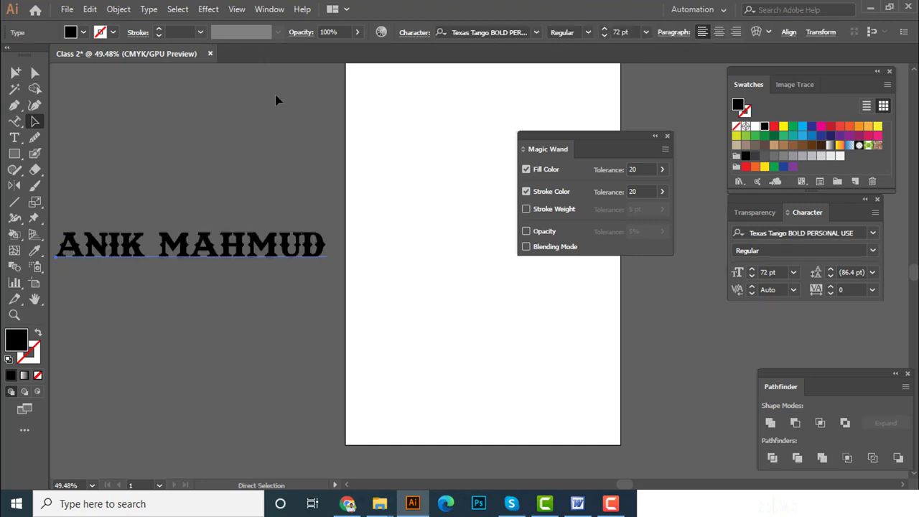
Step: Apply Acumin Variable Concept to the name and move it slightly higher
left_click(536, 32)
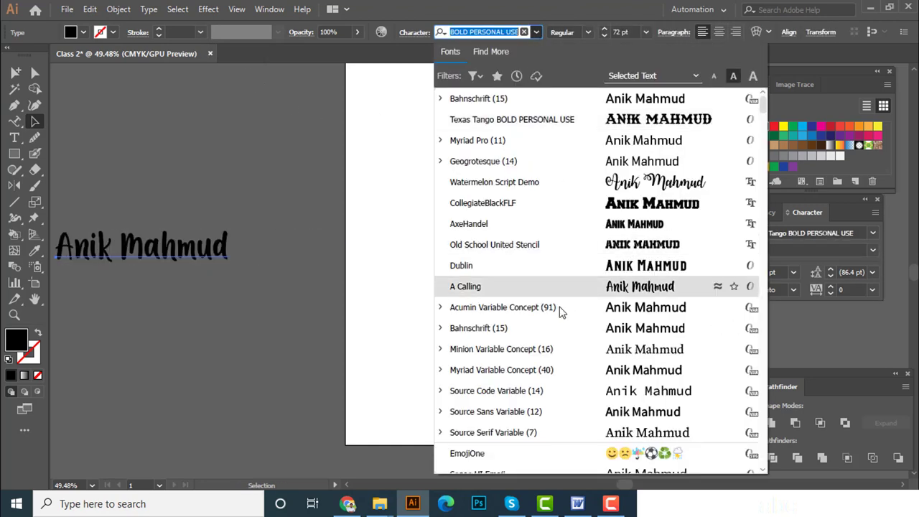
left_click(502, 307)
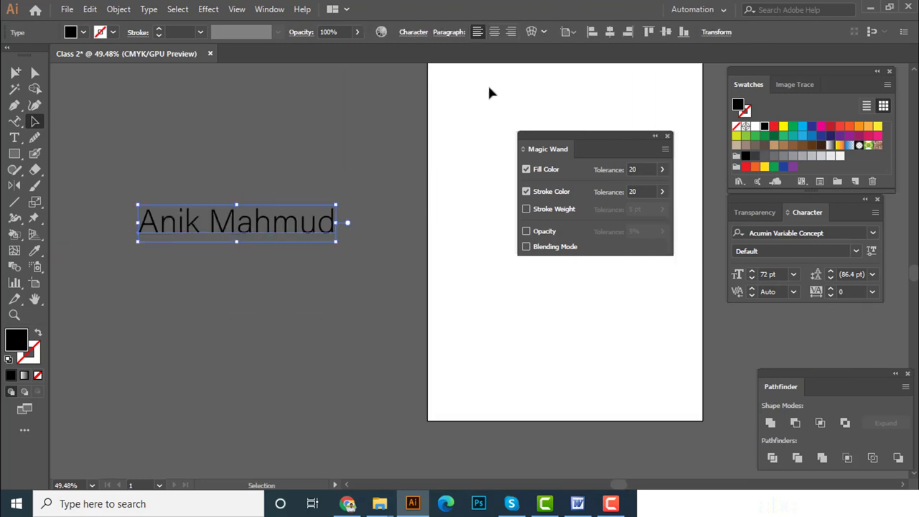
left_click(200, 33)
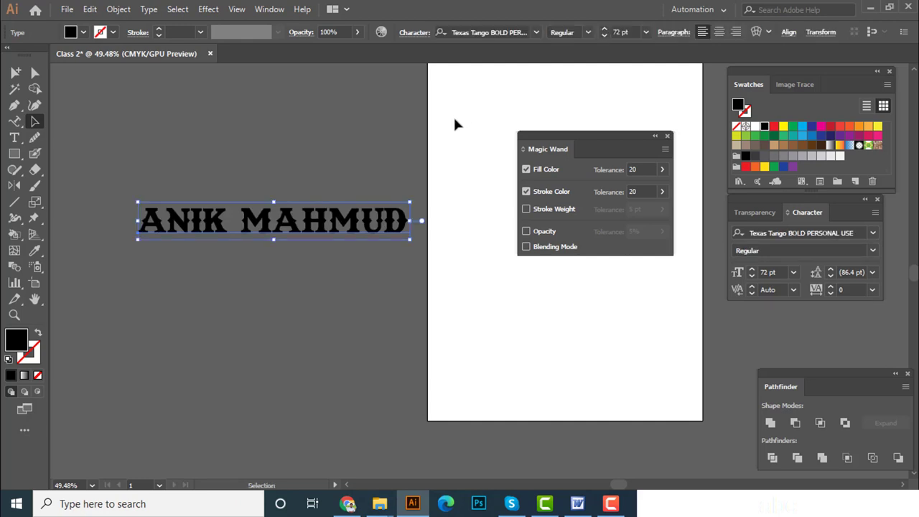
scroll(419, 166, "right", 2)
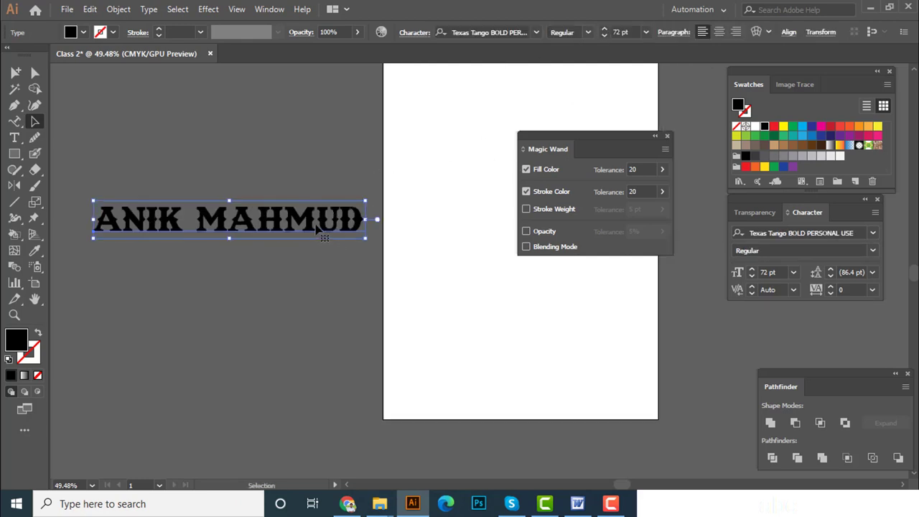
left_click_drag(318, 232, 321, 202)
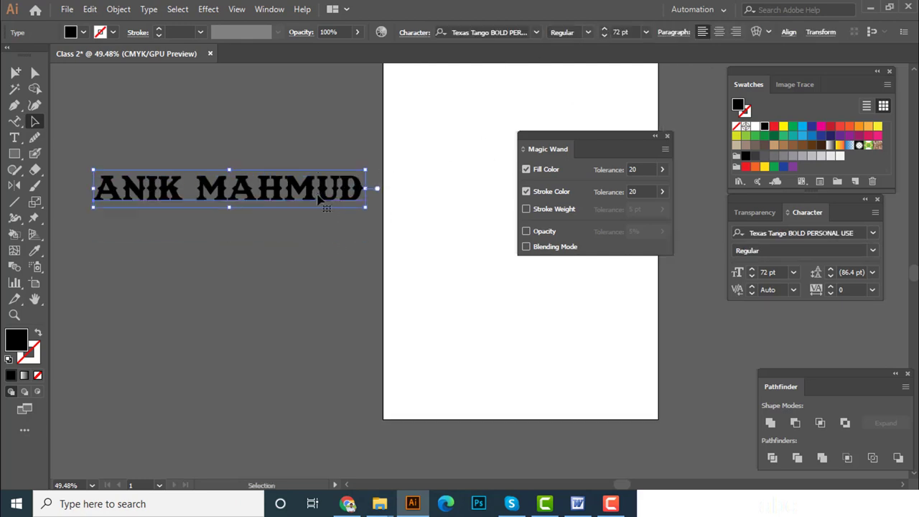
Step: Switch the name to the Dublin font and shift it slightly right and down
left_click(589, 31)
left_click(590, 31)
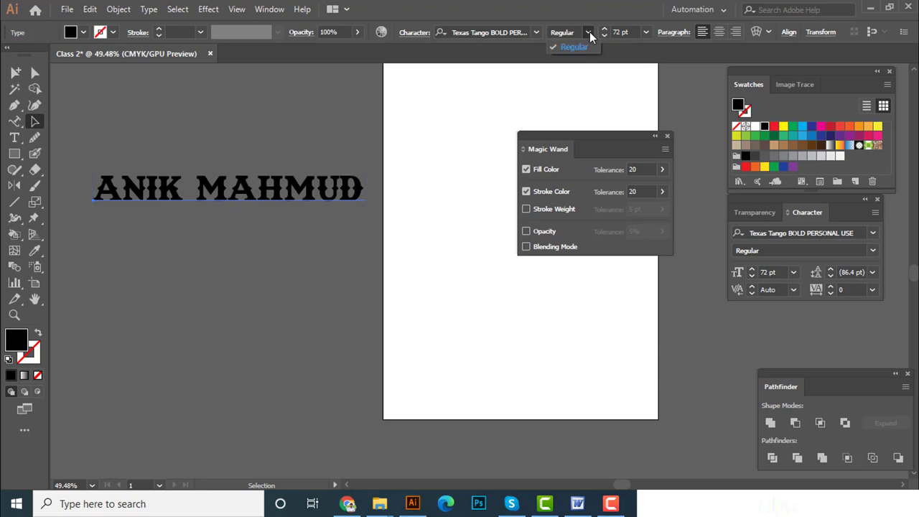
left_click(536, 32)
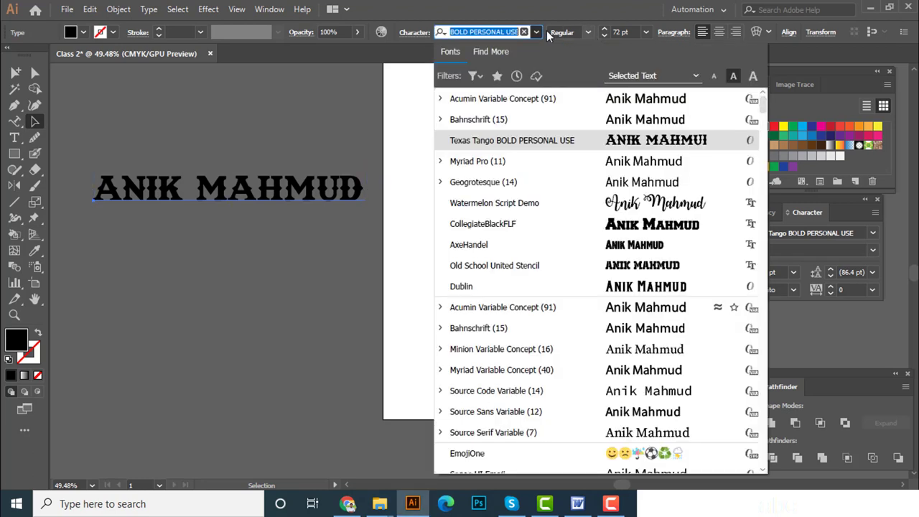
left_click(533, 280)
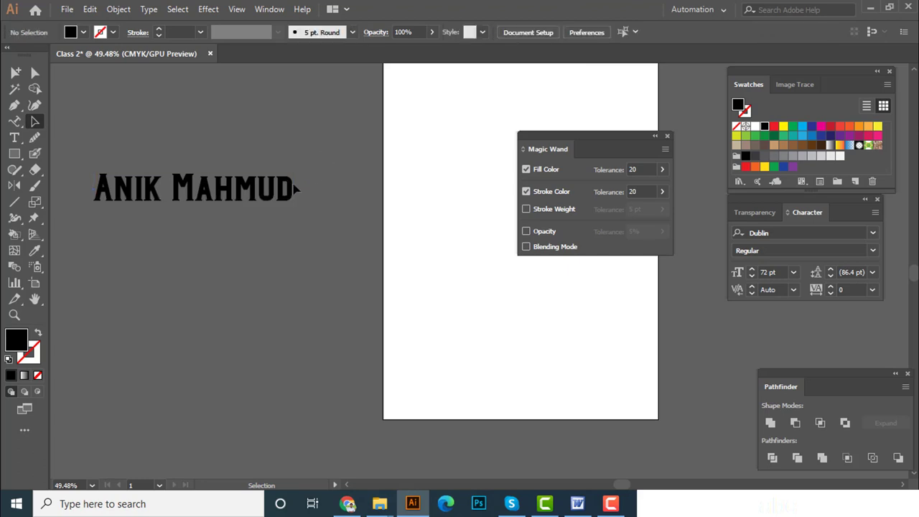
left_click_drag(291, 188, 311, 211)
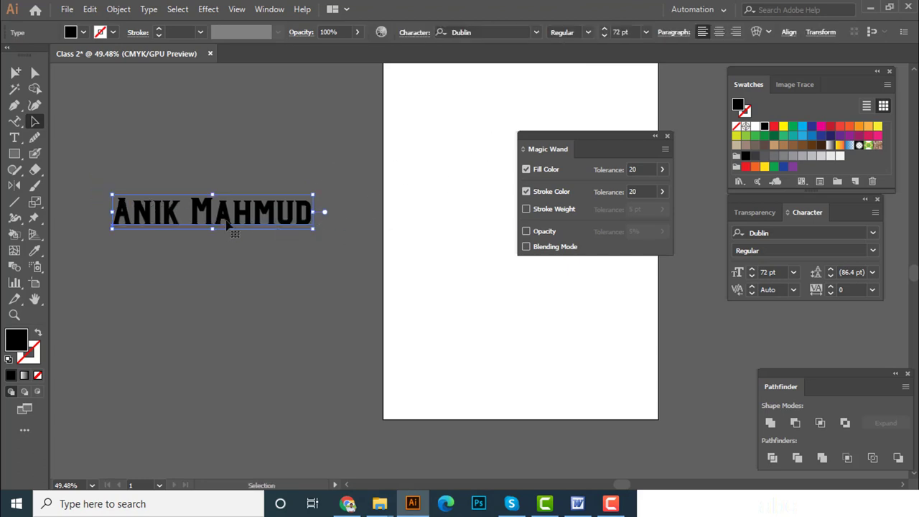
scroll(254, 208, "up", 1)
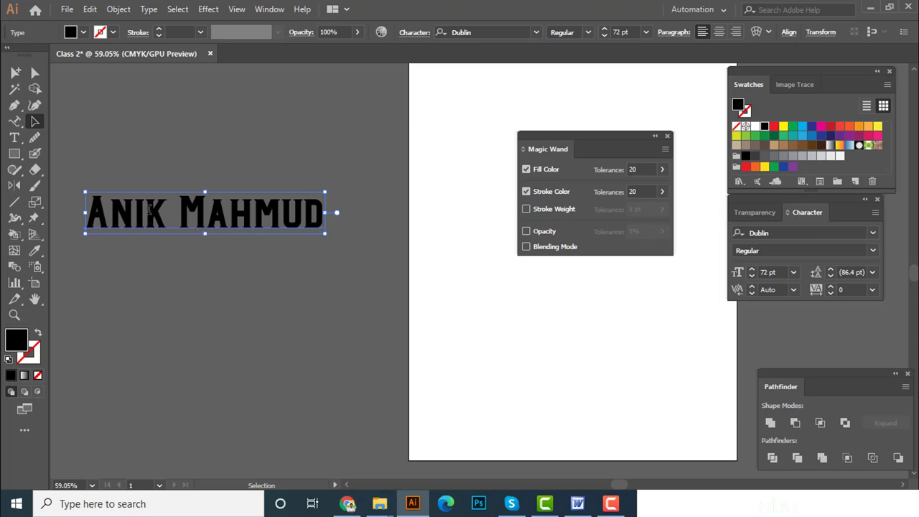
Step: Break the surname onto its own line and centre-align the two-line name
key("t")
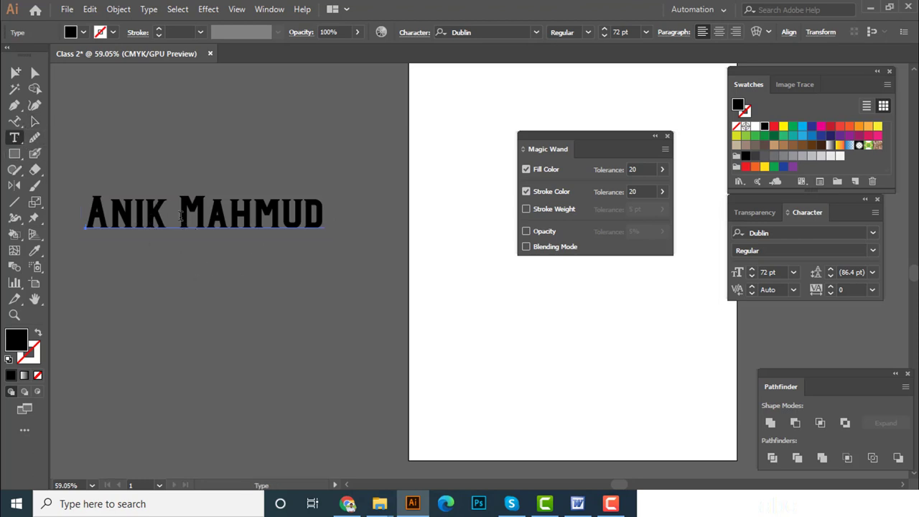
left_click(179, 215)
key("Return")
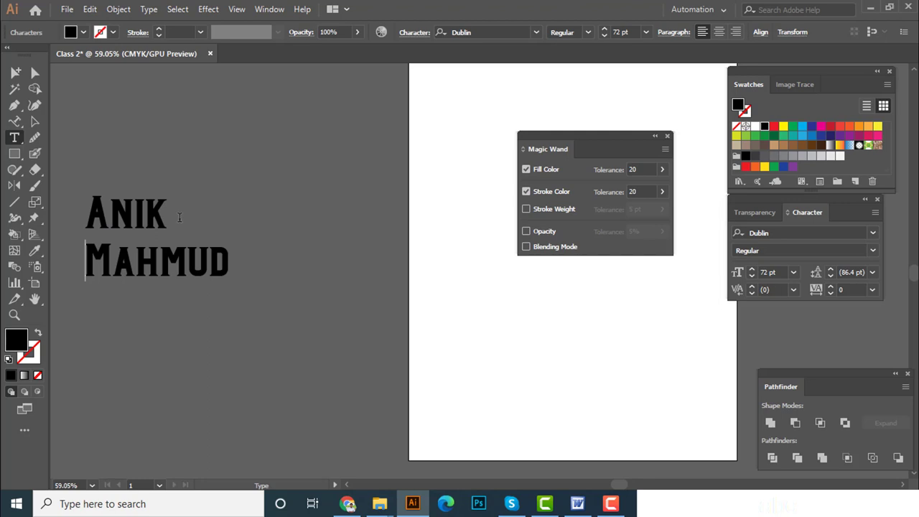
left_click(34, 120)
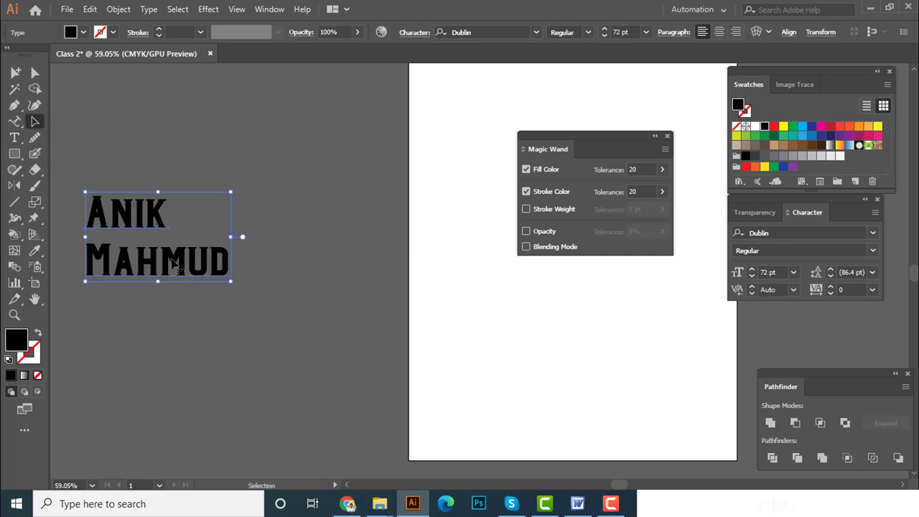
left_click_drag(173, 262, 226, 241)
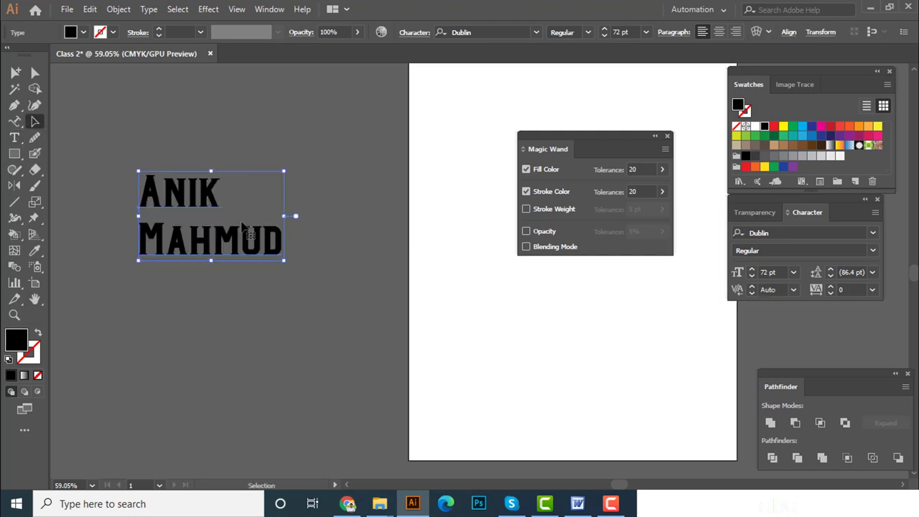
left_click(717, 32)
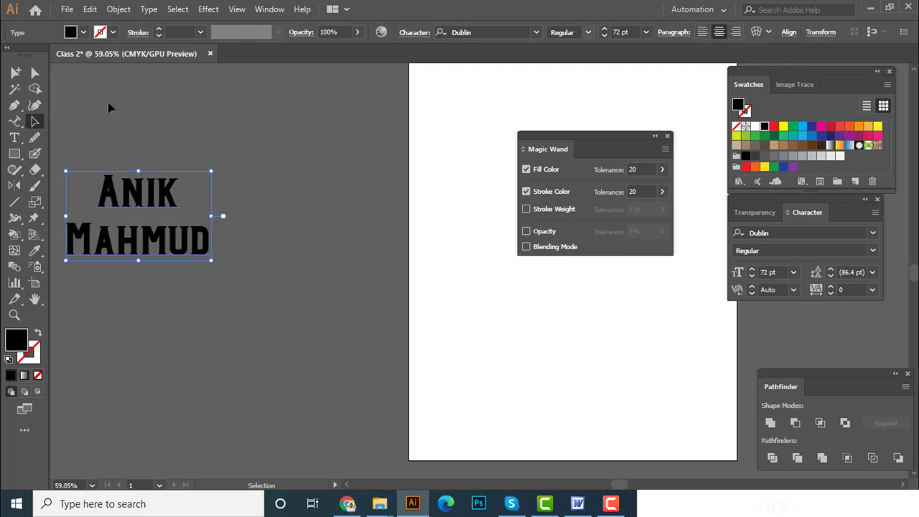
left_click_drag(144, 208, 218, 208)
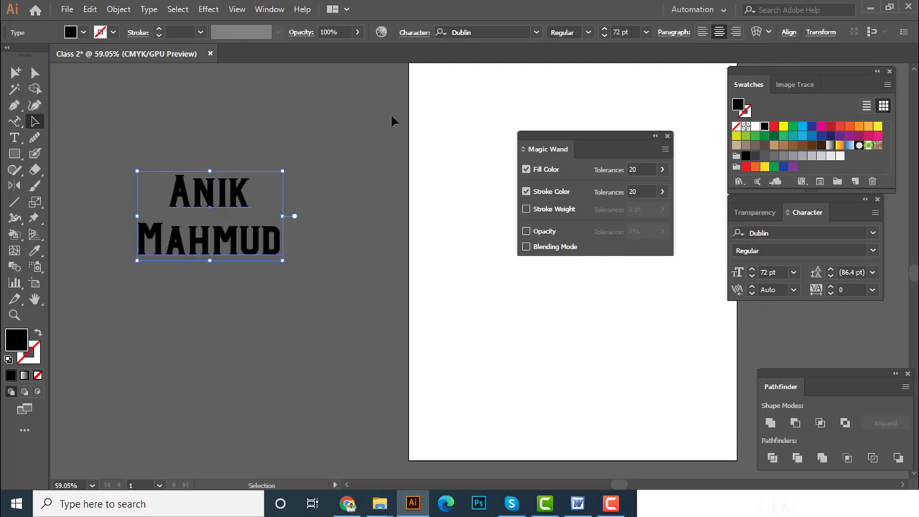
Step: Set the name in Acumin Variable Concept and move it lower toward the artboard
left_click(536, 33)
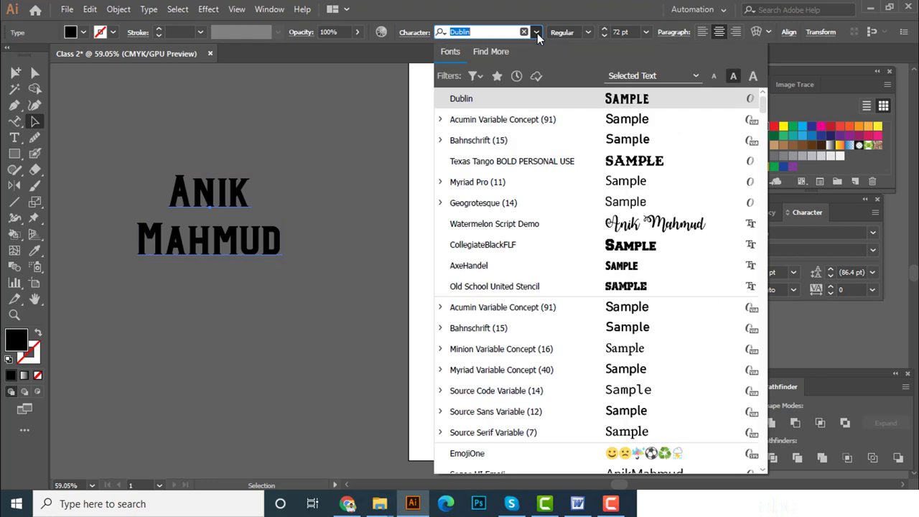
left_click(554, 122)
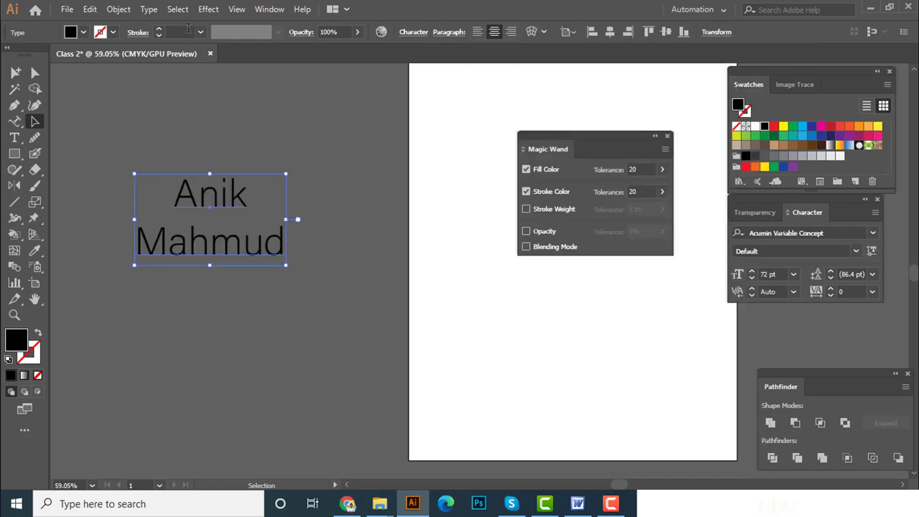
mouse_move(208, 194)
left_mouse_down()
mouse_move(204, 181)
mouse_move(329, 281)
mouse_move(332, 262)
left_mouse_up()
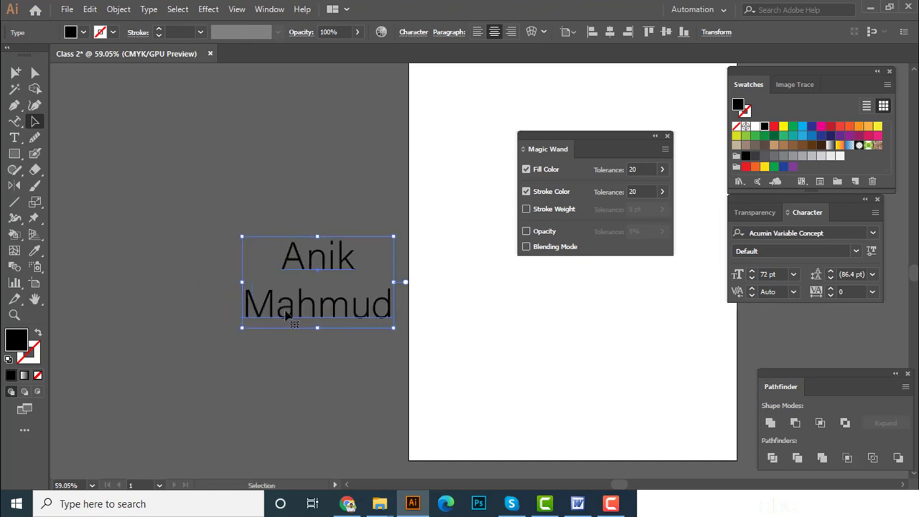
left_click_drag(311, 314, 318, 338)
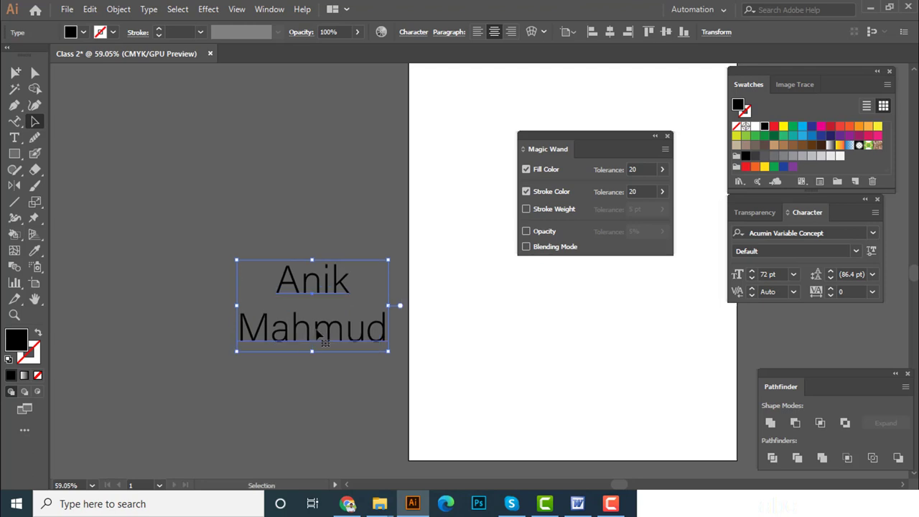
Step: Try UPPERCASE and lowercase on the name via Change Case, moving it up-left
left_click(148, 10)
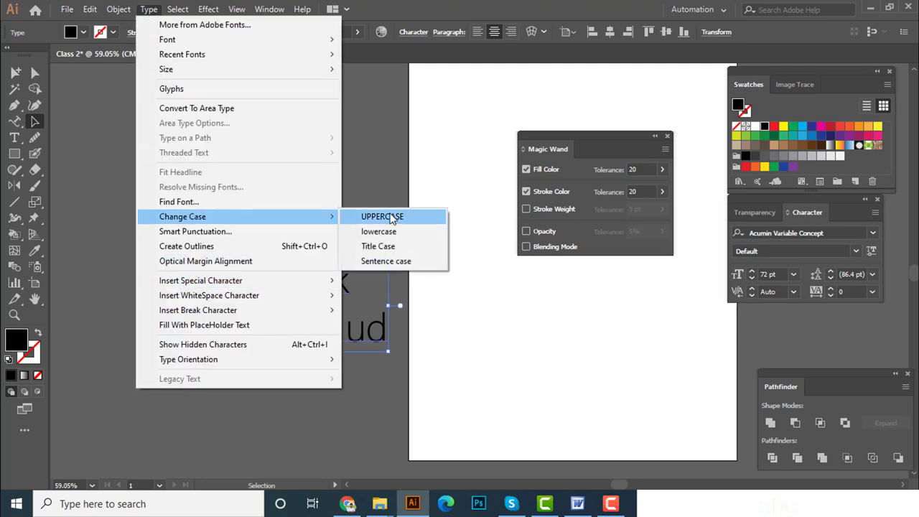
left_click(391, 216)
mouse_move(330, 283)
left_mouse_down()
mouse_move(292, 230)
mouse_move(285, 256)
left_mouse_up()
left_click(148, 9)
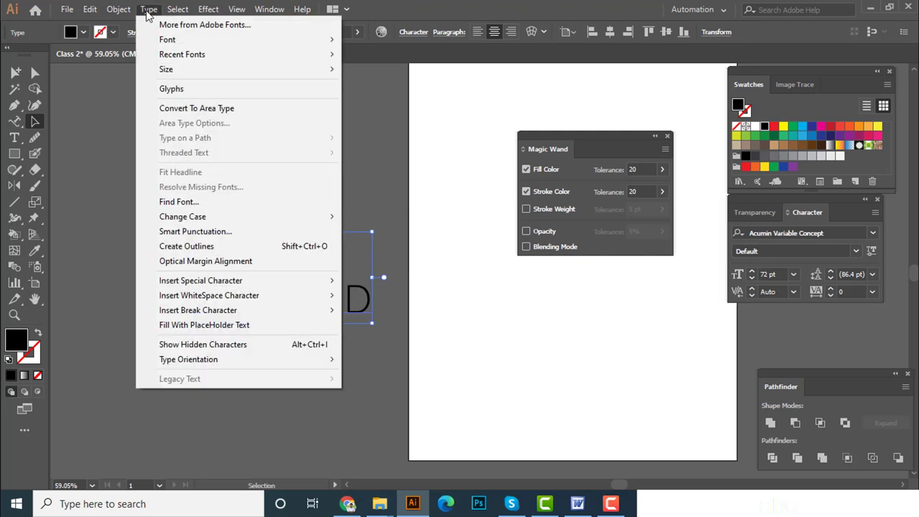
left_click(422, 234)
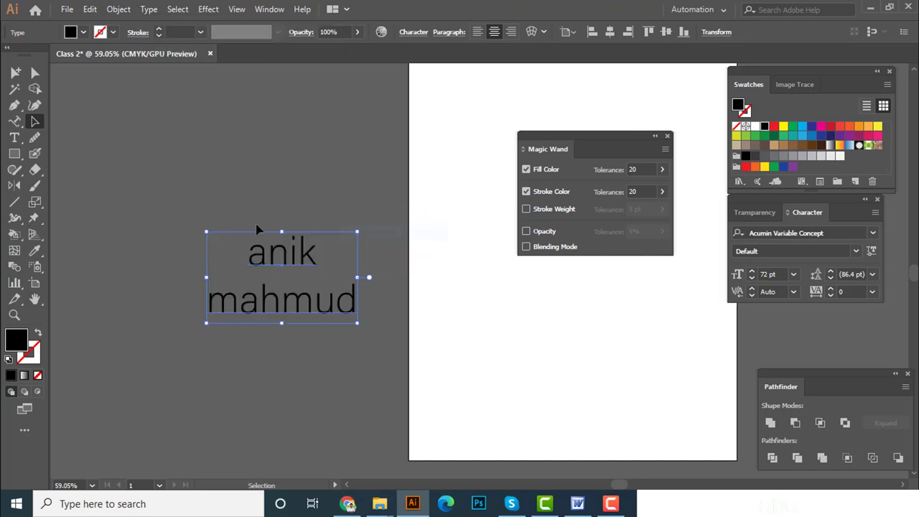
Step: Apply Title Case, then Sentence case, to the name and move it slightly left
left_click(148, 10)
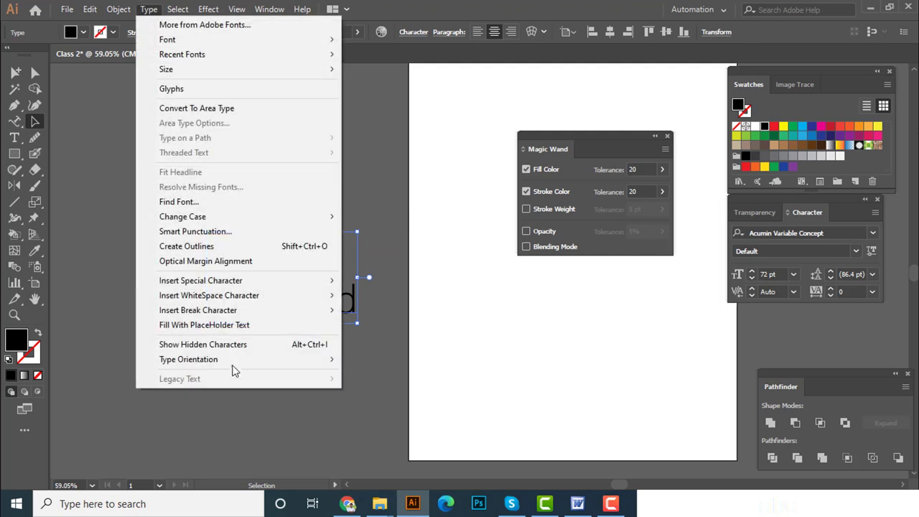
left_click(368, 245)
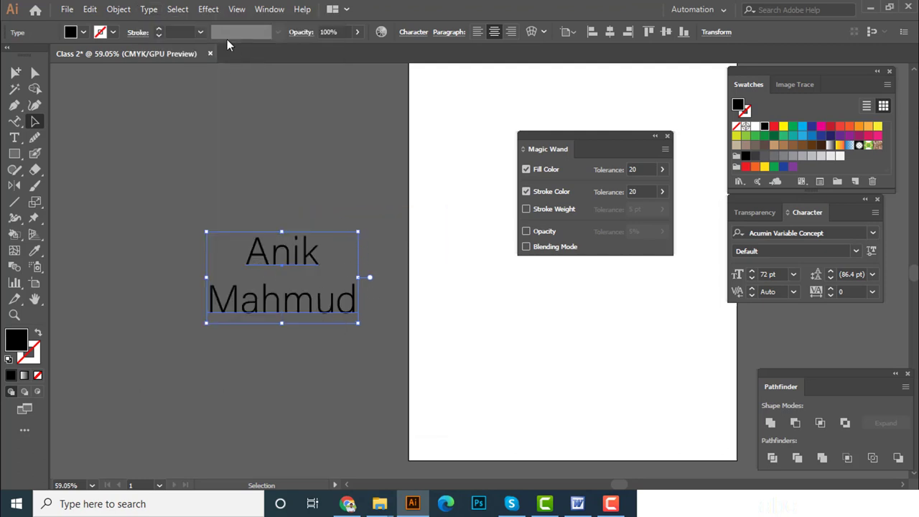
left_click(149, 10)
mouse_move(182, 216)
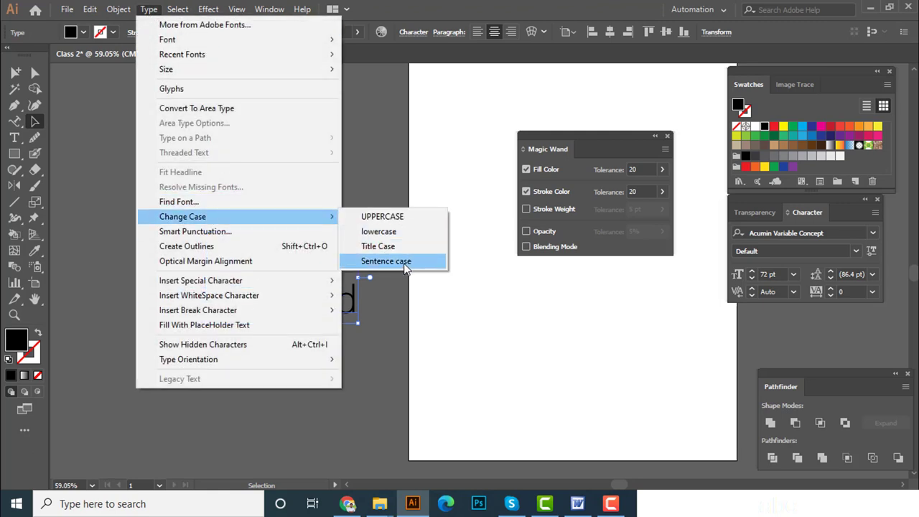
left_click(405, 265)
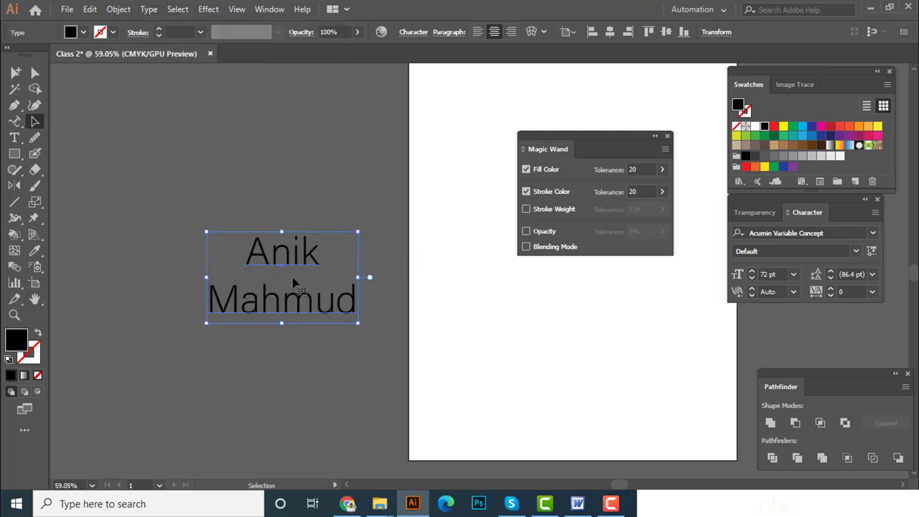
scroll(291, 278, "up", 2)
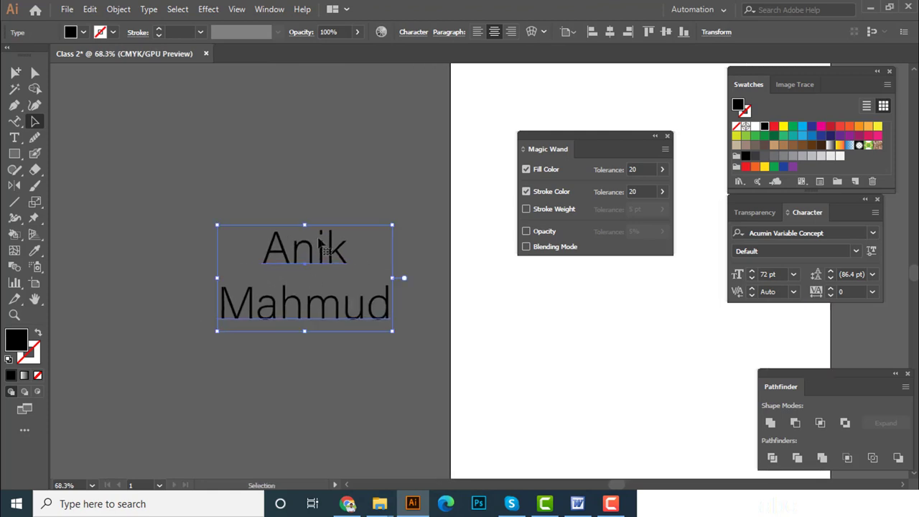
mouse_move(299, 242)
left_mouse_down()
mouse_move(282, 243)
mouse_move(327, 277)
left_mouse_up()
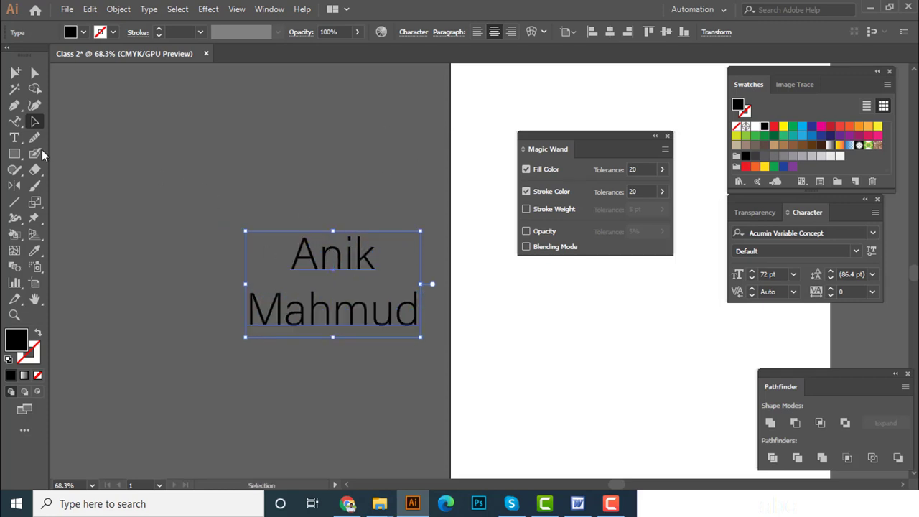
left_click(14, 138)
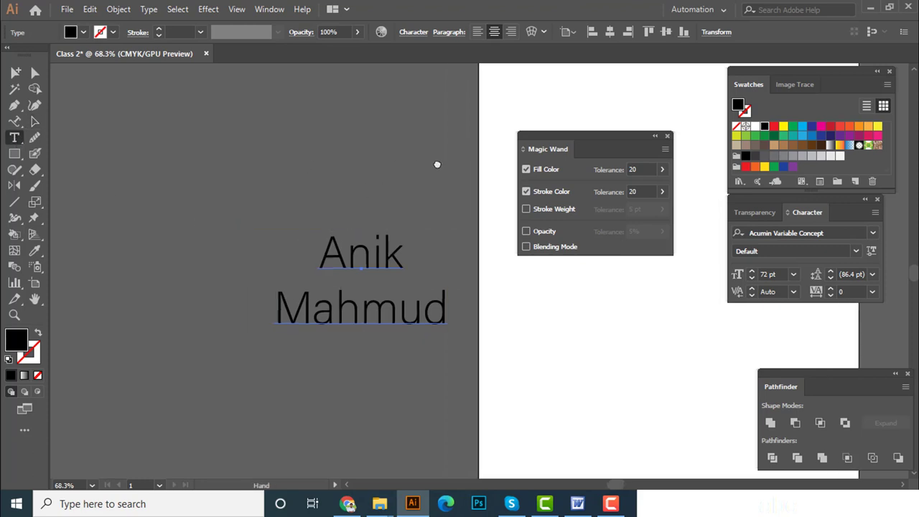
scroll(328, 162, "down", 2)
scroll(209, 209, "down", 1)
scroll(188, 197, "right", 2)
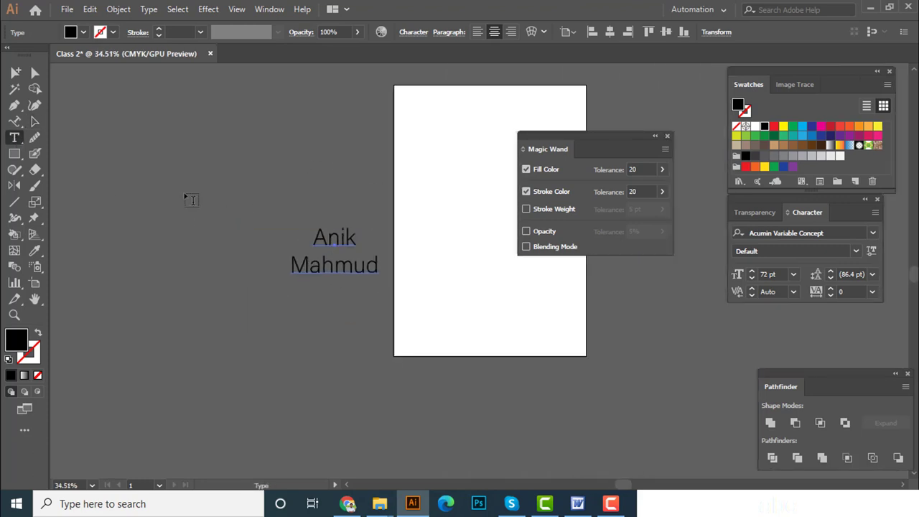
scroll(208, 227, "down", 1)
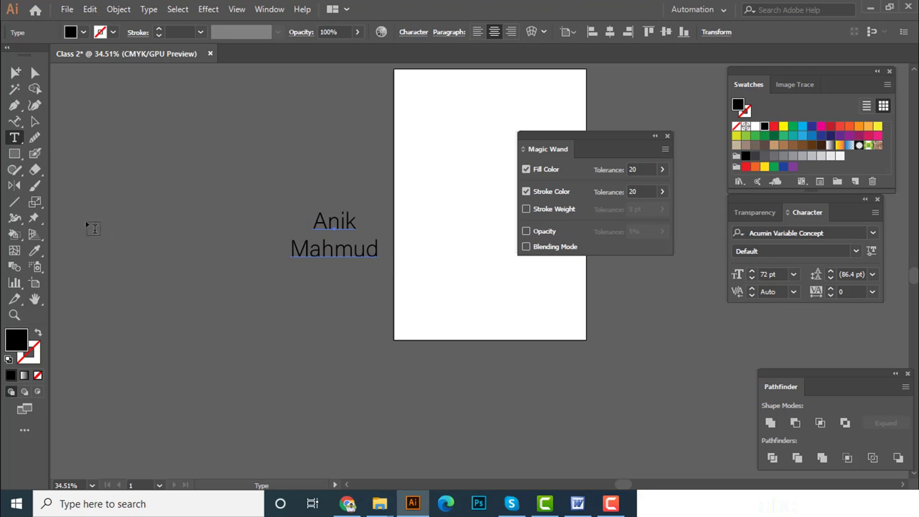
mouse_move(86, 221)
left_mouse_down()
mouse_move(260, 300)
mouse_move(282, 326)
left_mouse_up()
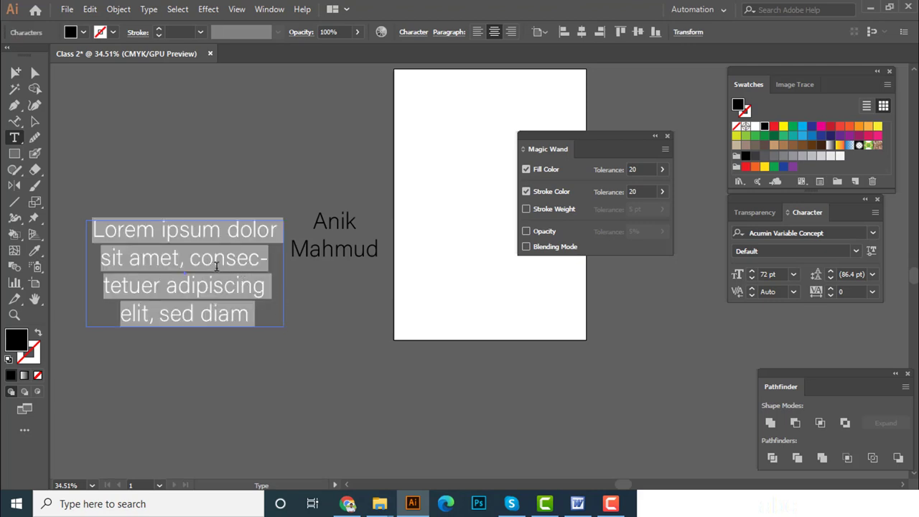
left_click(31, 124)
left_click(226, 188)
left_click_drag(226, 235, 226, 283)
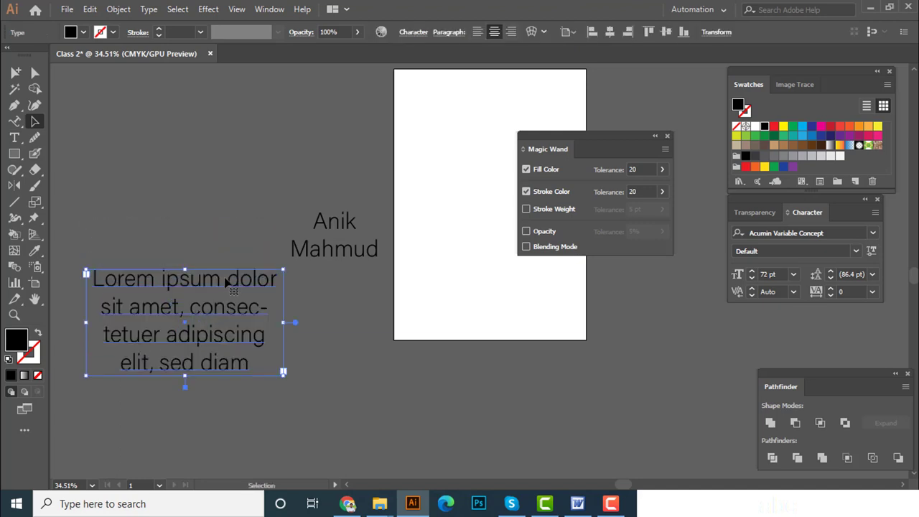
scroll(251, 308, "down", 1)
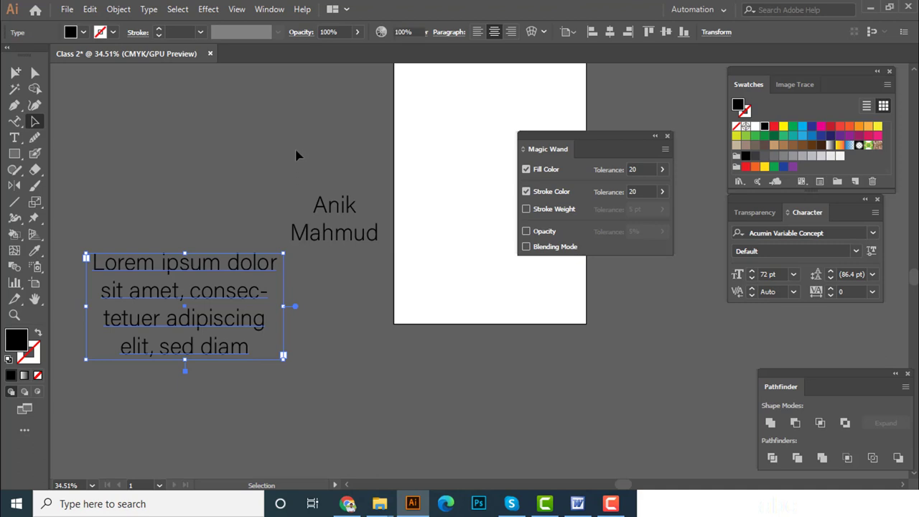
key("Delete")
Step: Type the person's name in capitals vertically with the Vertical Type Tool beside the horizontal name
right_click(17, 139)
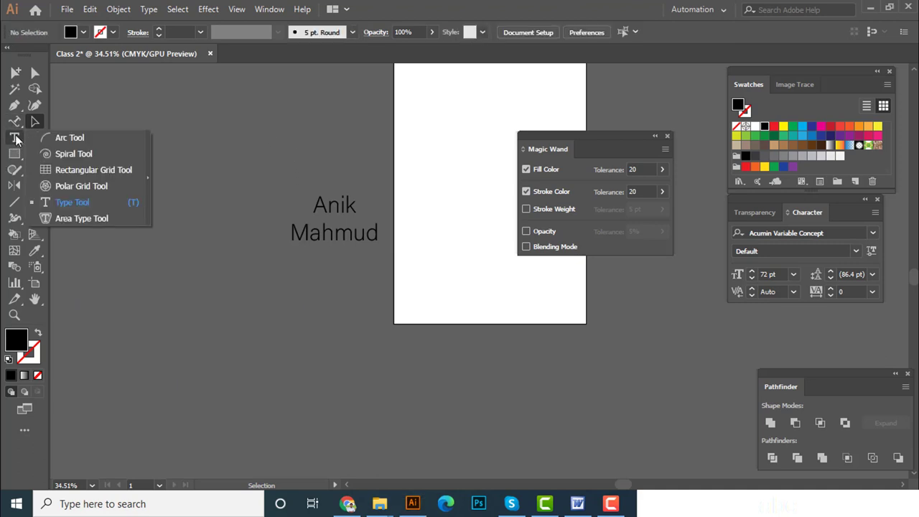
left_click(15, 136)
left_click(16, 121)
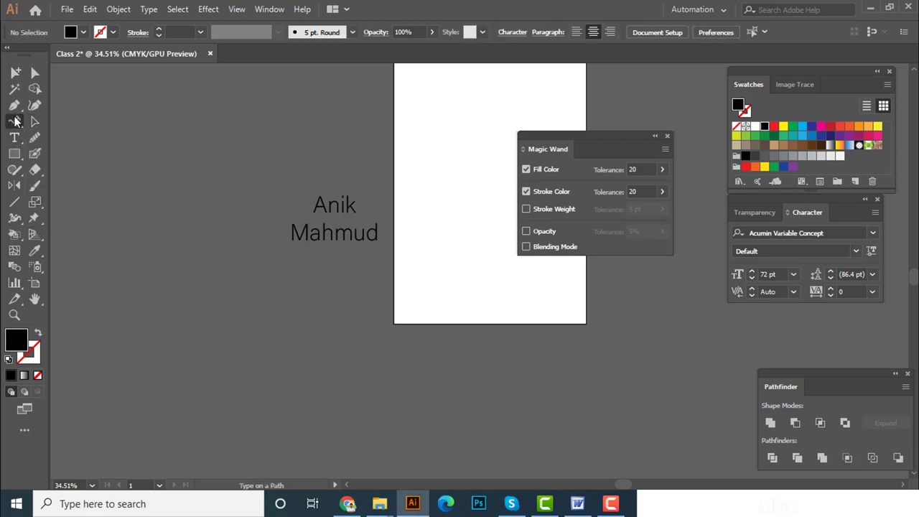
right_click(17, 124)
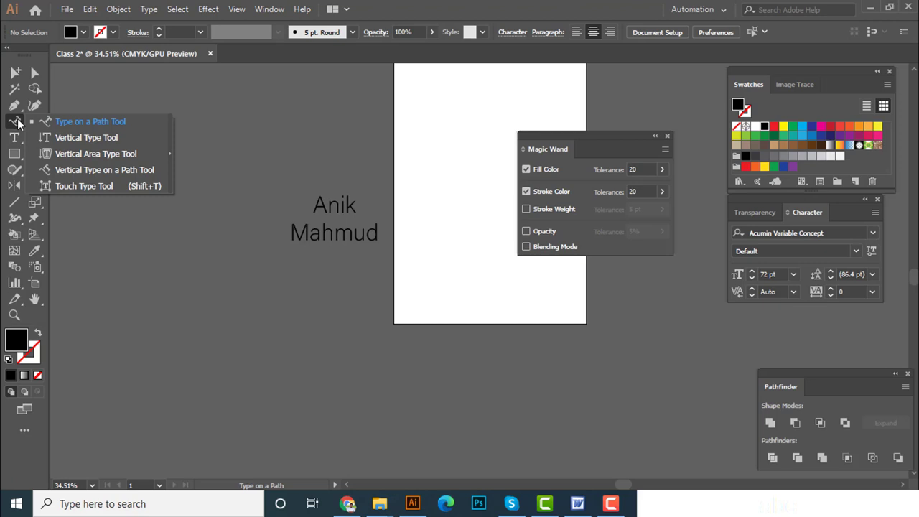
left_click(90, 142)
left_click(148, 178)
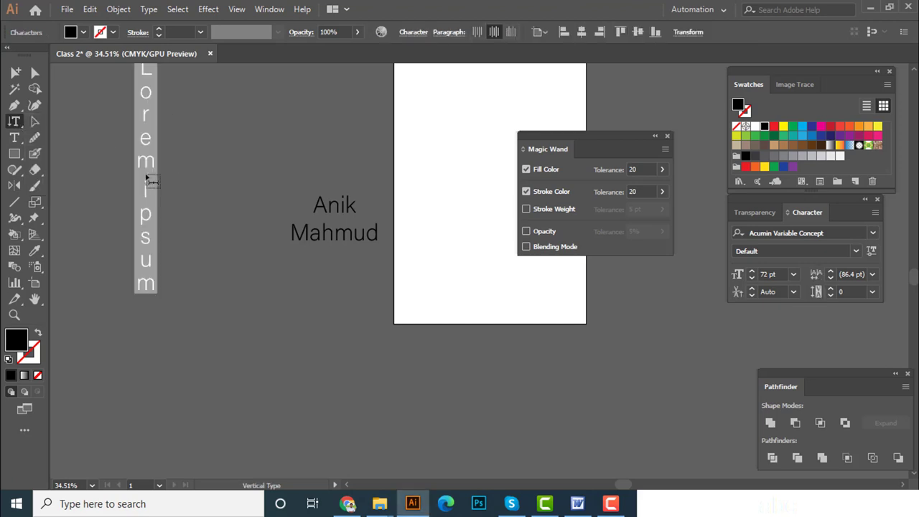
scroll(192, 188, "up", 3)
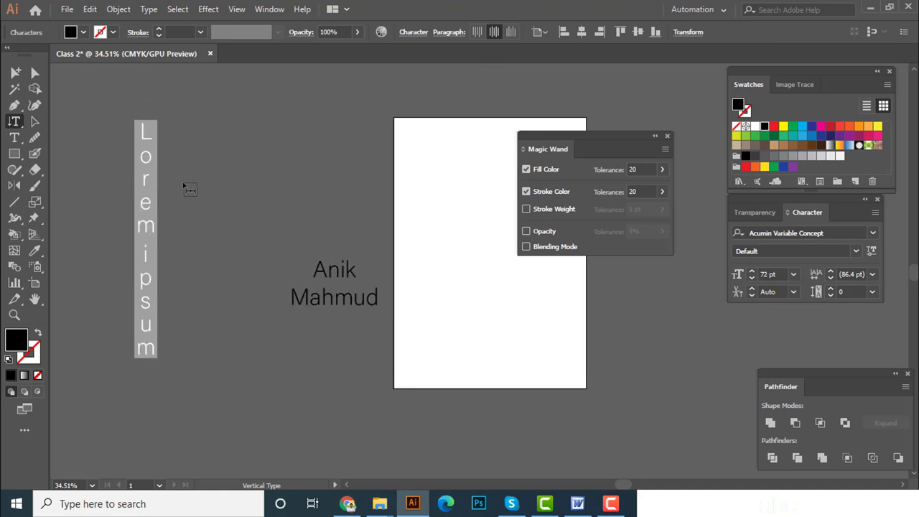
type("AN")
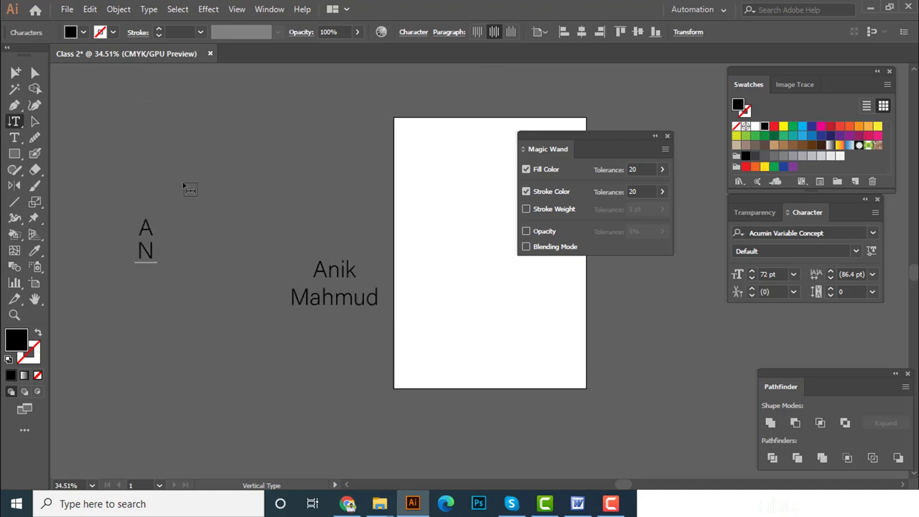
type("IKMAH")
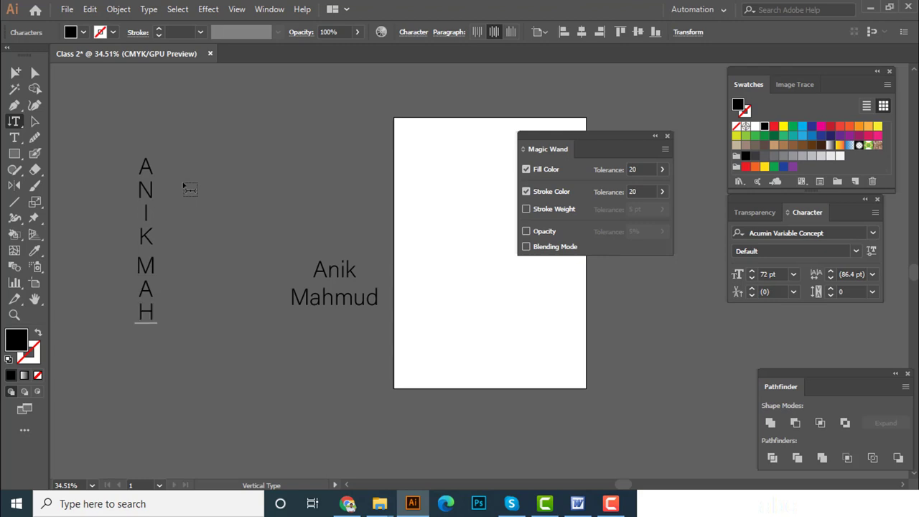
type("MUD")
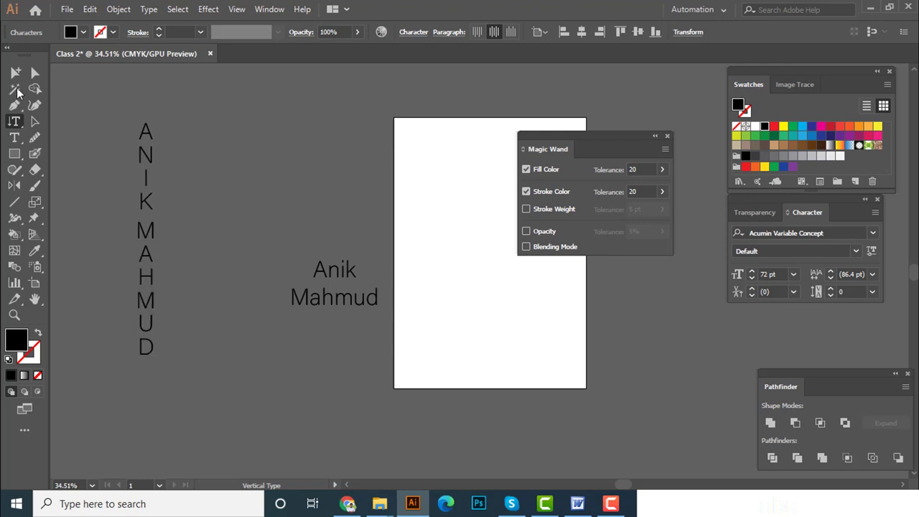
left_click(35, 121)
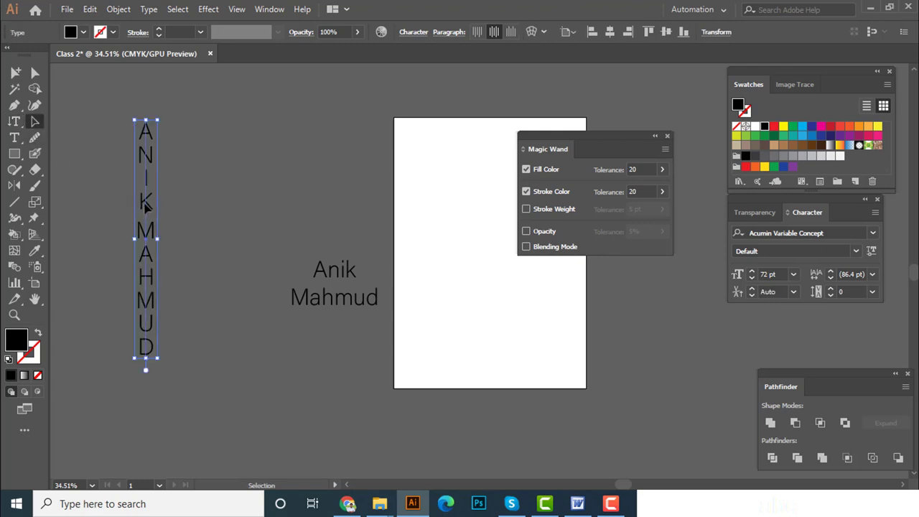
left_click_drag(139, 206, 173, 208)
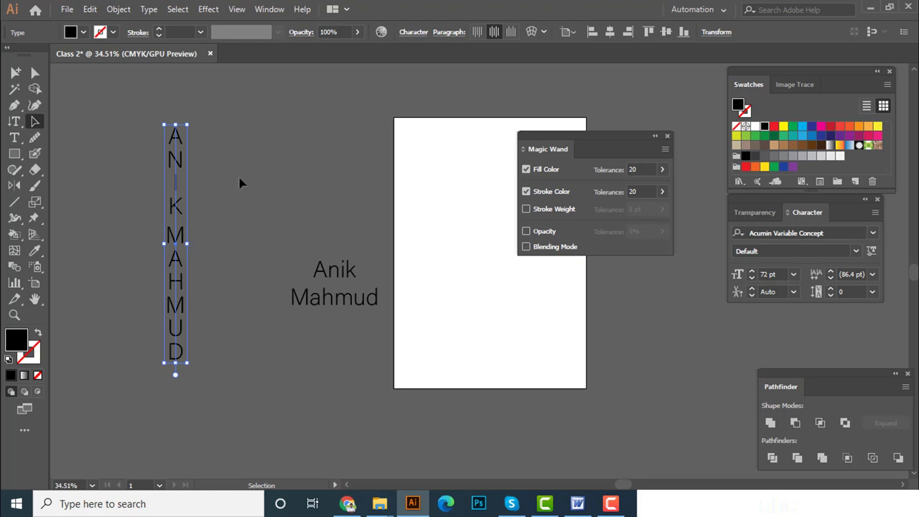
Step: Marquee-select both name text objects and delete them
left_click(264, 147)
left_click(125, 310)
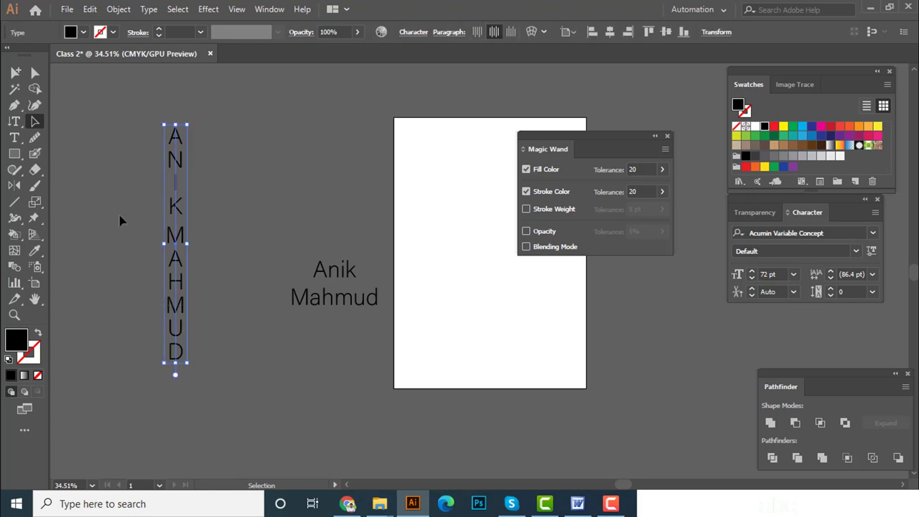
left_click(349, 351)
left_click_drag(138, 230, 142, 228)
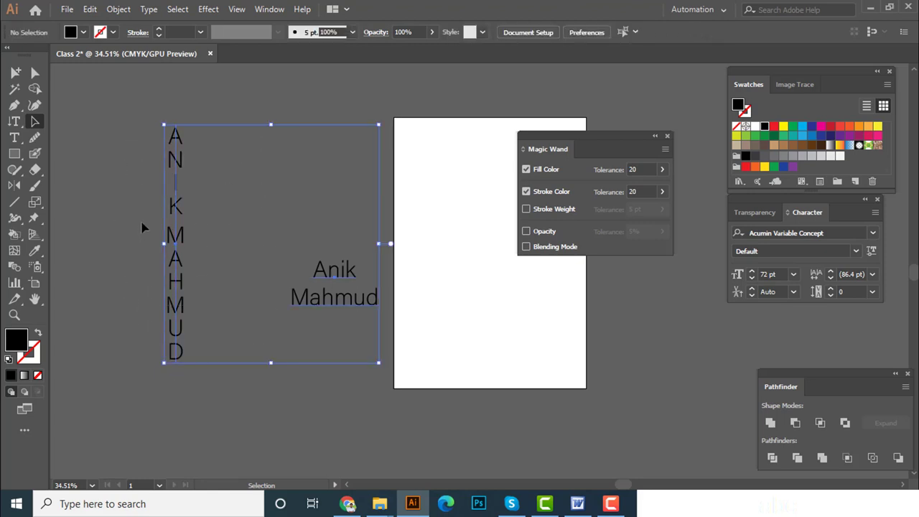
key("Delete")
left_click_drag(6, 123, 47, 143)
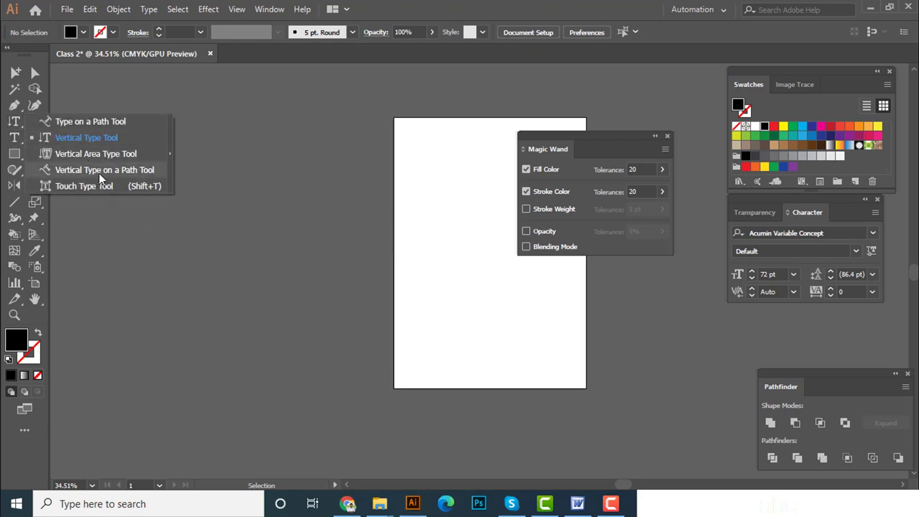
Step: Draw a solid black circle with the Ellipse Tool to the left of the artboard
left_click(34, 79)
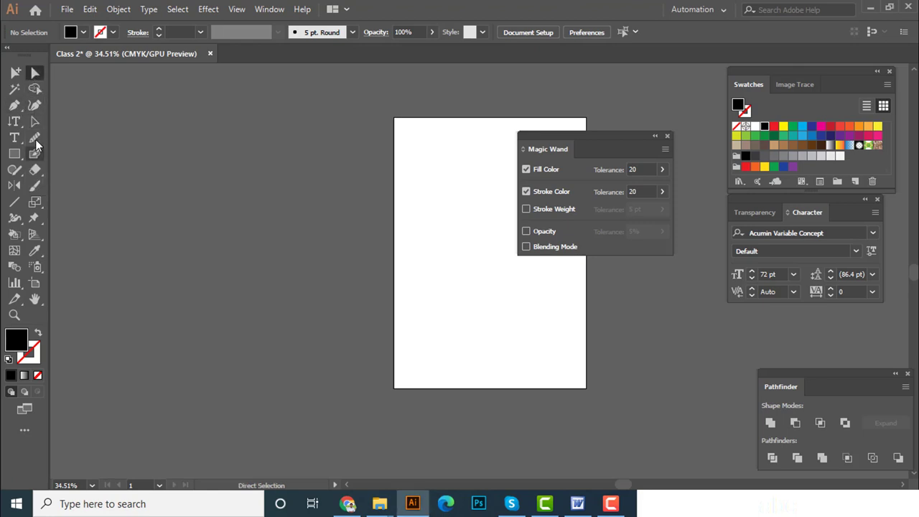
key("v")
left_click(15, 153)
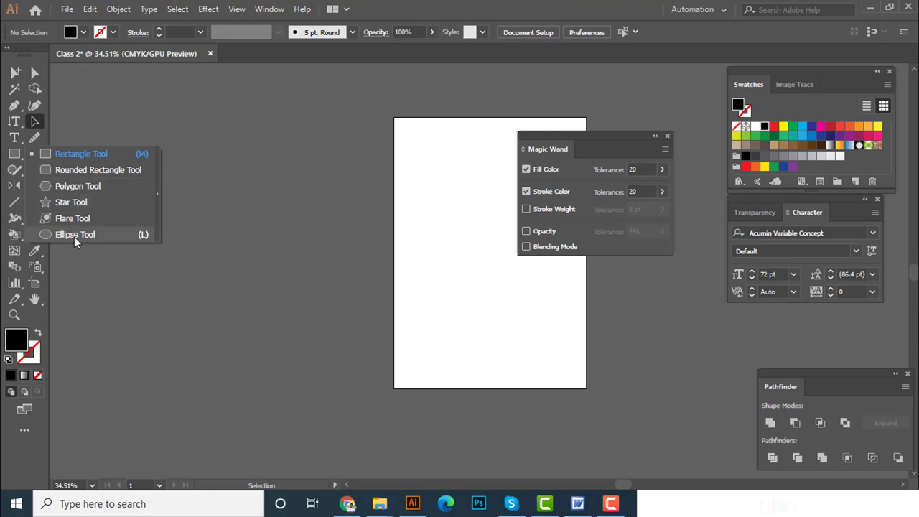
left_click(74, 236)
left_click_drag(167, 204, 312, 349)
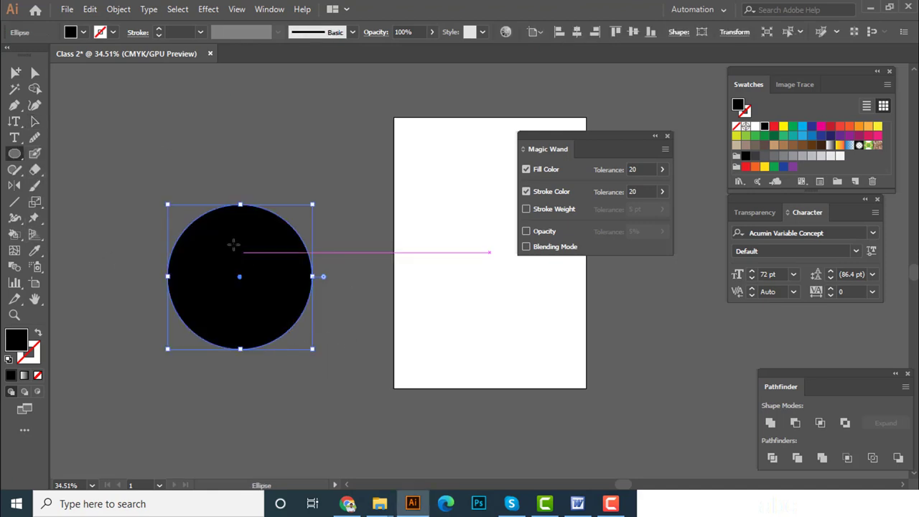
scroll(283, 263, "up", 1)
scroll(242, 238, "up", 1)
scroll(283, 248, "up", 1)
key("v")
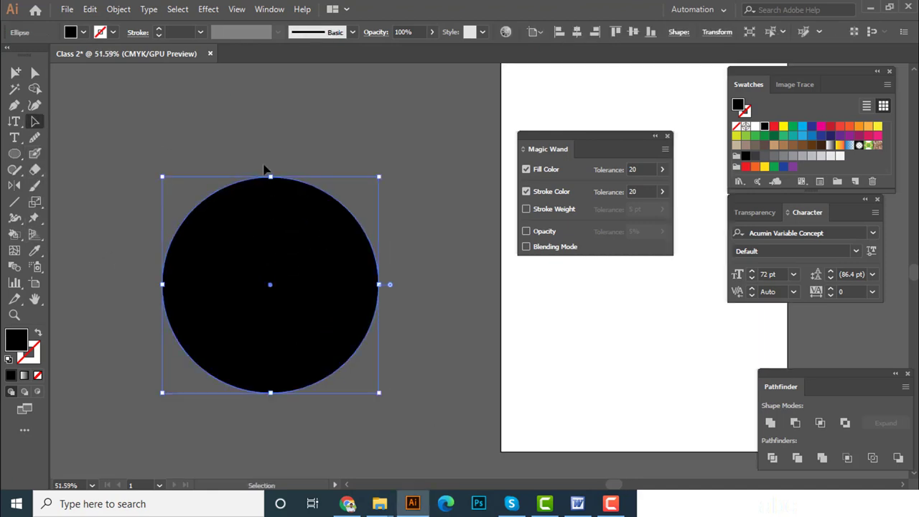
scroll(323, 184, "up", 2)
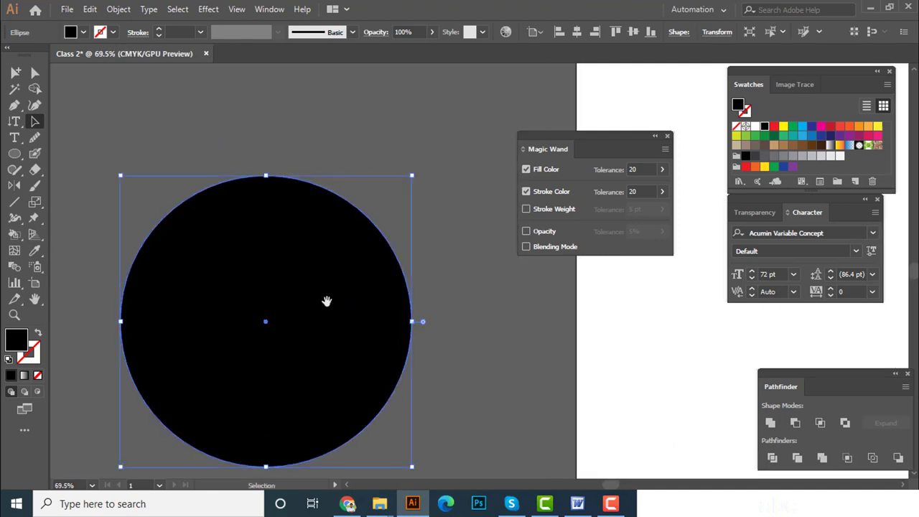
scroll(297, 244, "down", 1)
scroll(248, 218, "down", 1)
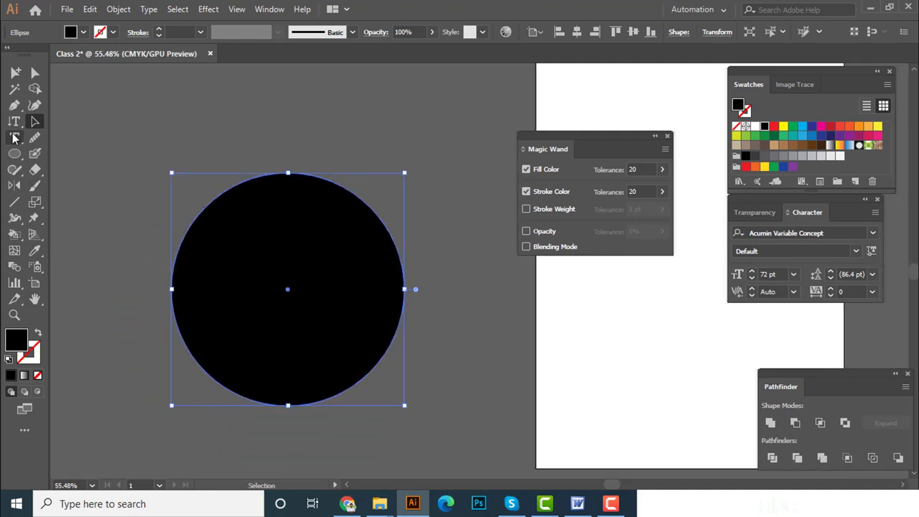
left_click_drag(14, 137, 66, 125)
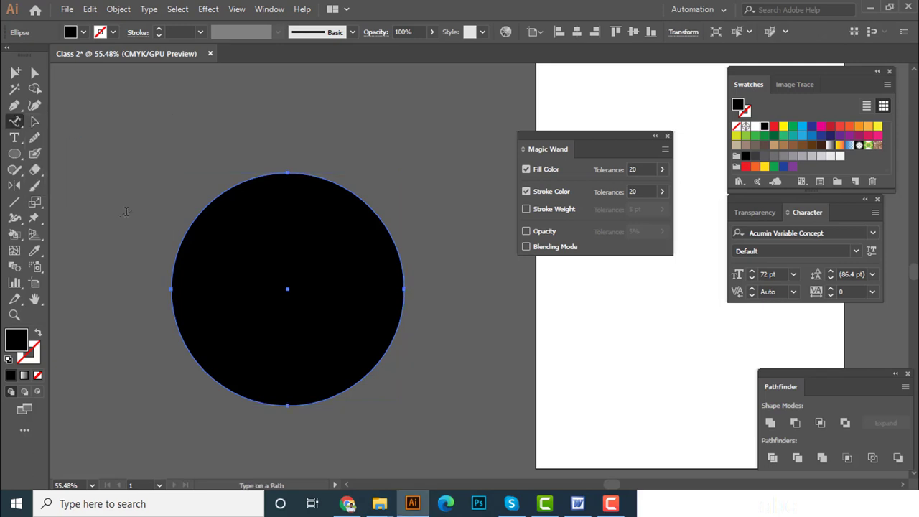
Step: Turn the circle into a text path with placeholder text and select that object
left_click(182, 238)
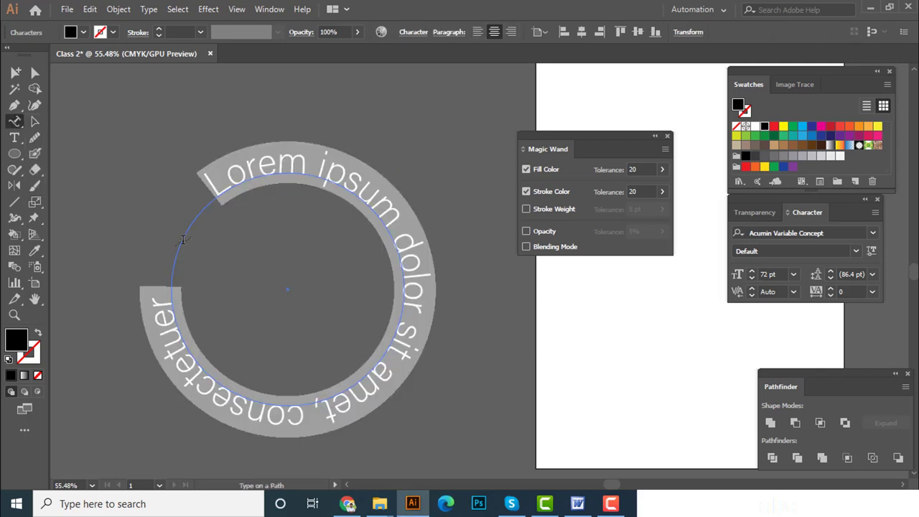
left_click(38, 122)
left_click(339, 220)
scroll(303, 219, "down", 1)
left_click_drag(304, 218, 286, 212)
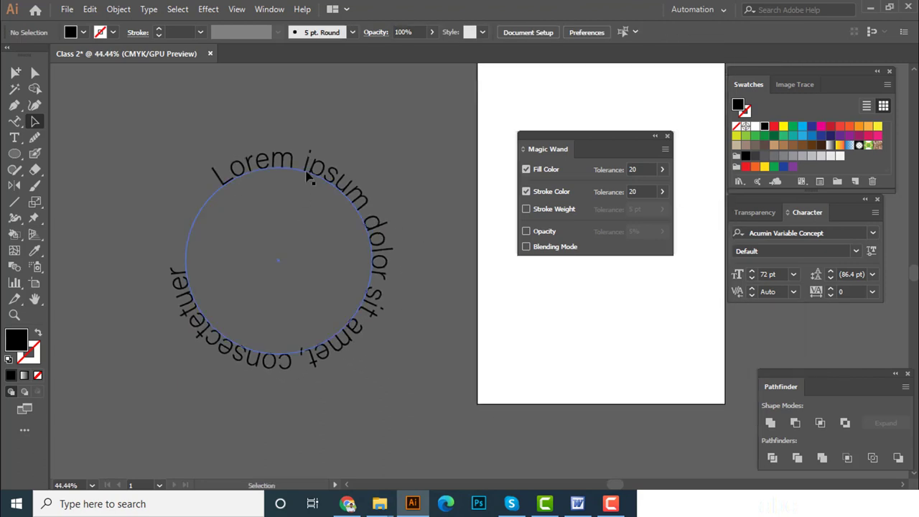
left_click(307, 173)
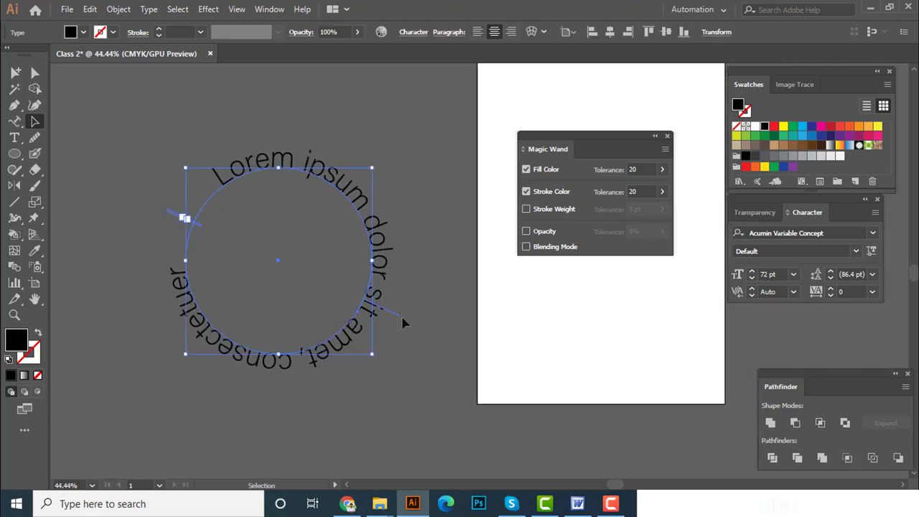
scroll(304, 199, "up", 1)
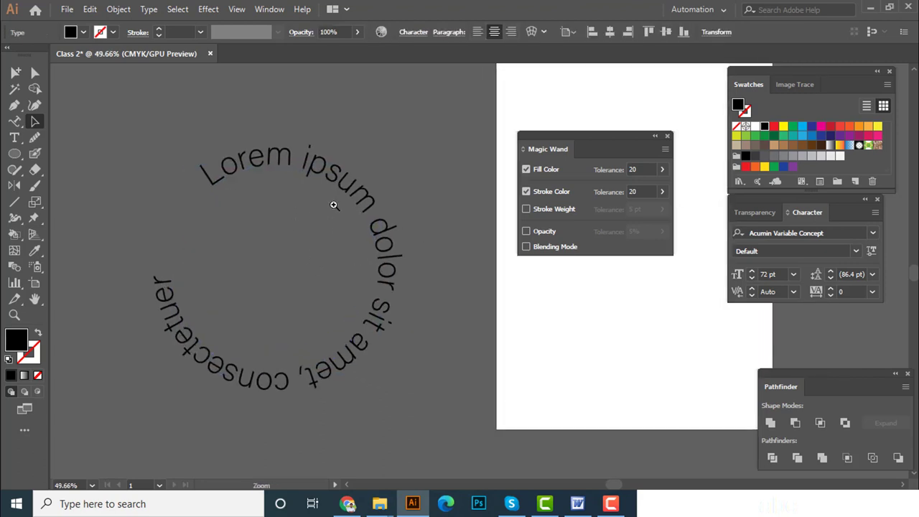
key("t")
key("v")
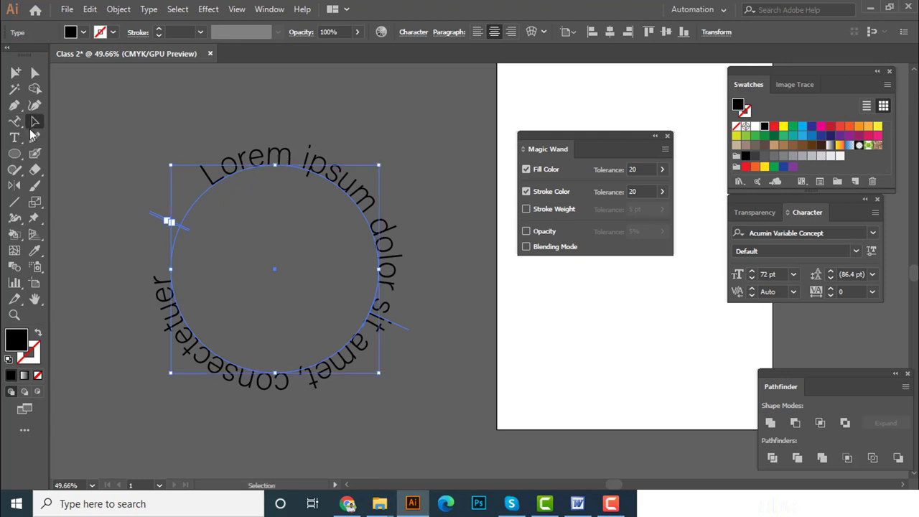
Step: Replace the path placeholder with the name in capitals and centre it over the circle's top
left_click(14, 122)
left_click(304, 164)
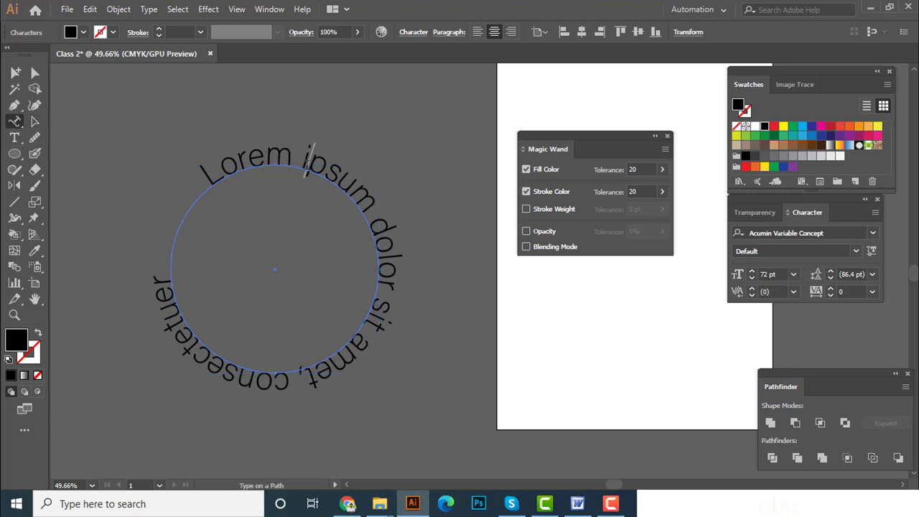
key("ctrl+a")
key("BackSpace")
type("N")
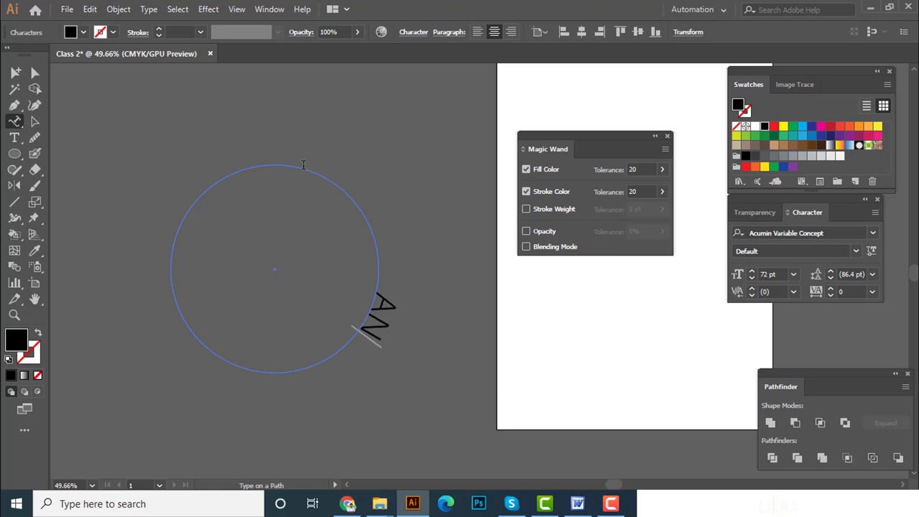
type("IK MAHMU")
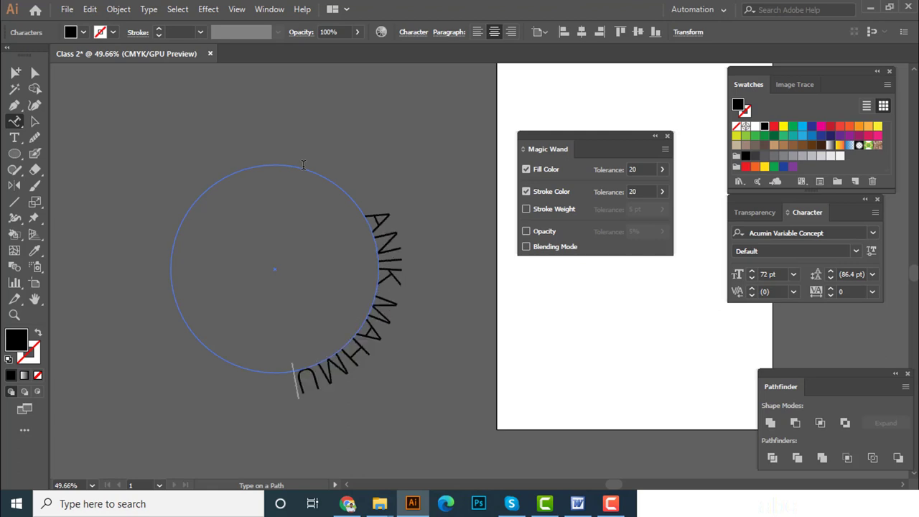
type("D")
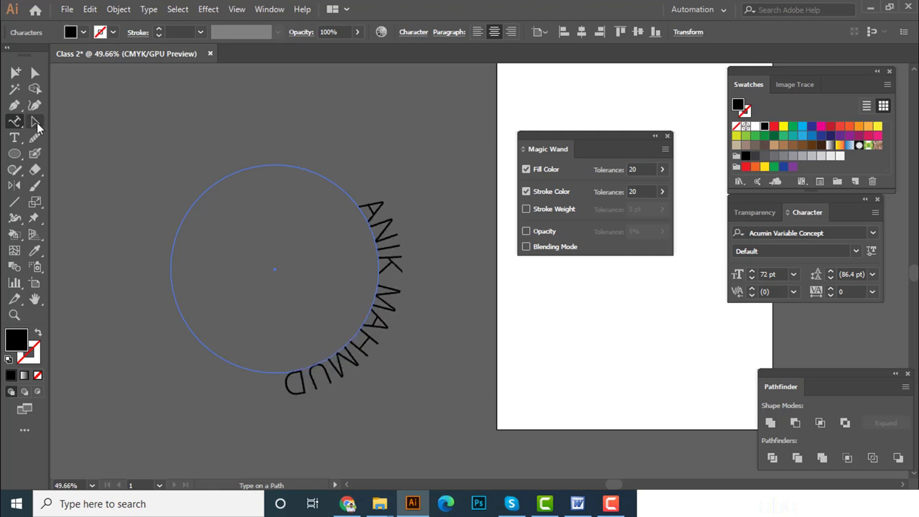
left_click(36, 121)
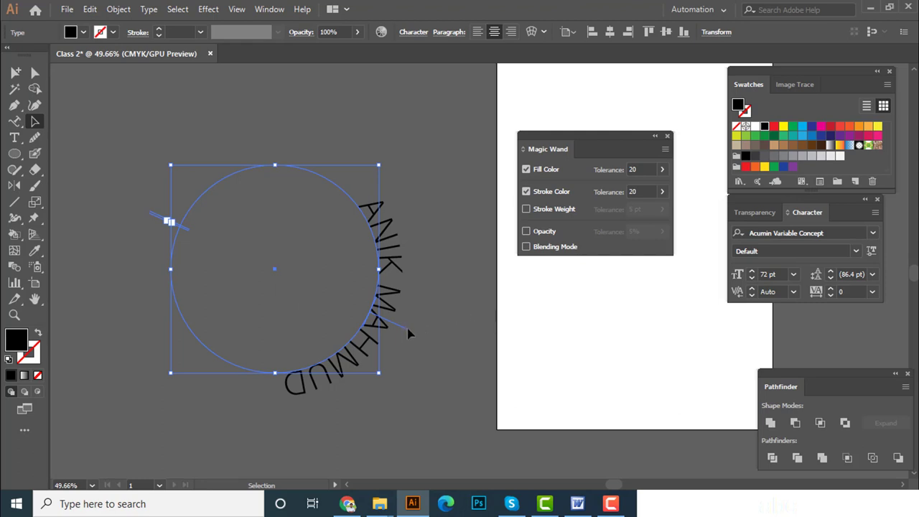
left_click_drag(408, 333, 293, 137)
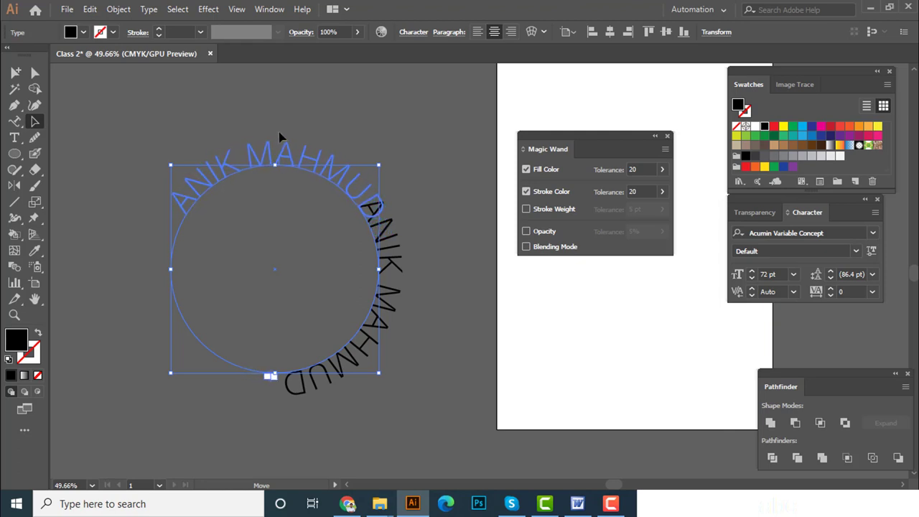
left_click_drag(293, 137, 280, 137)
Step: Select the curved name text and delete it
left_click(326, 126)
left_click(365, 192)
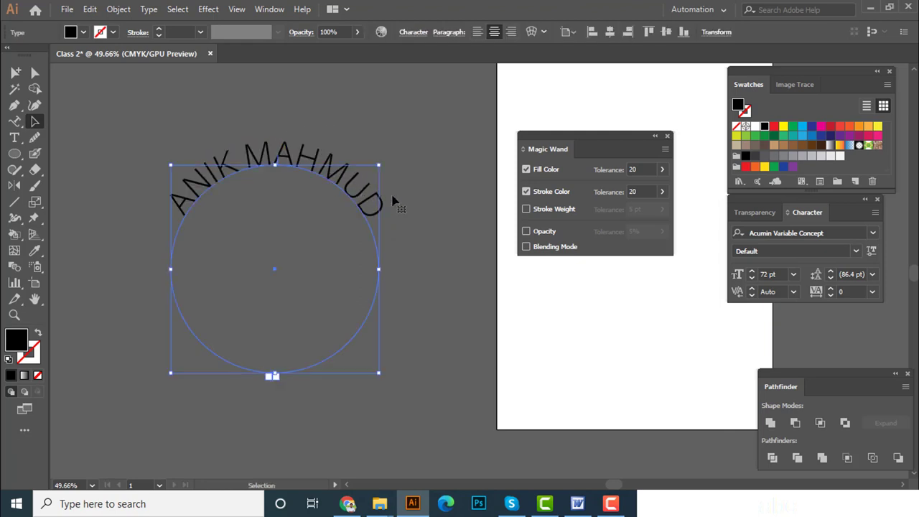
left_click(422, 218)
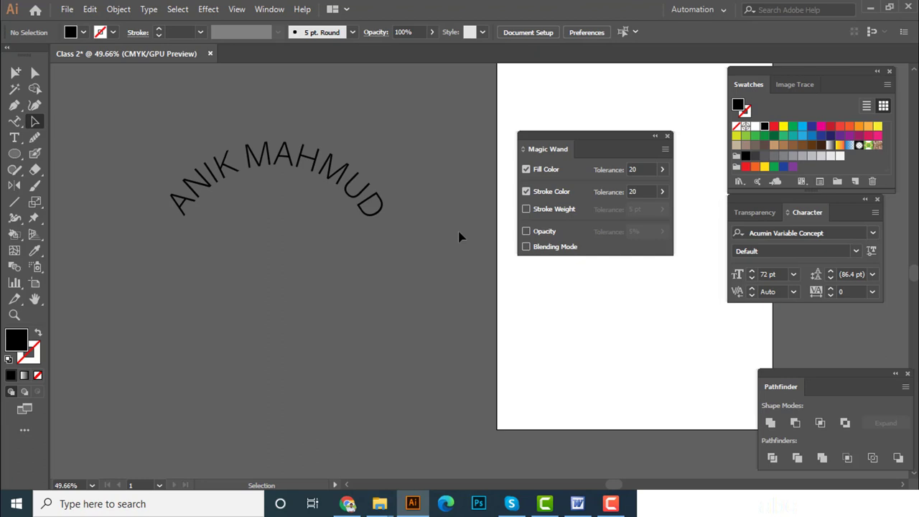
left_click(293, 320)
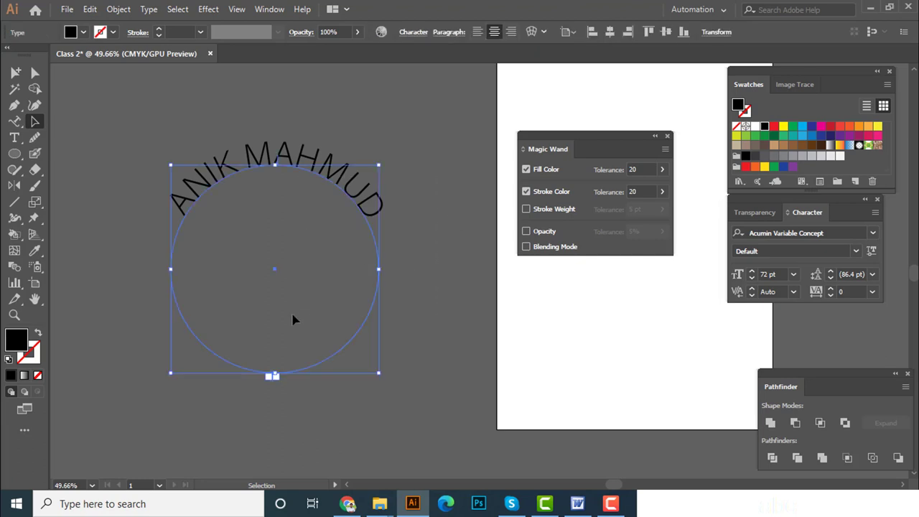
key("Delete")
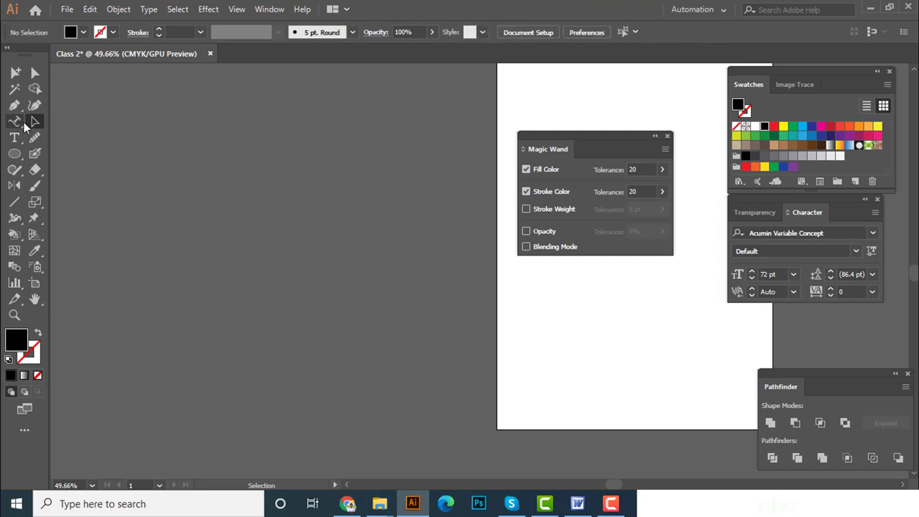
Step: Try the Touch Type Tool, return to the Type Tool, and bring the Word course outline forward
left_click(16, 121)
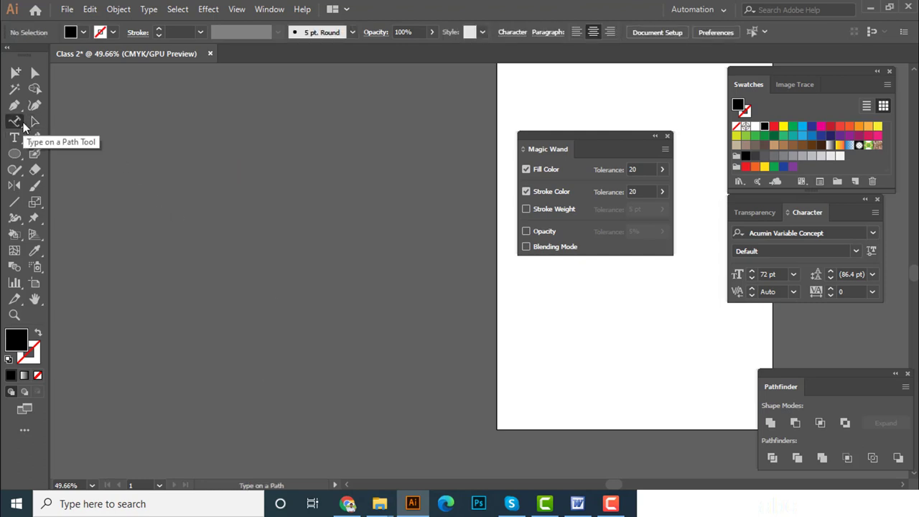
right_click(15, 122)
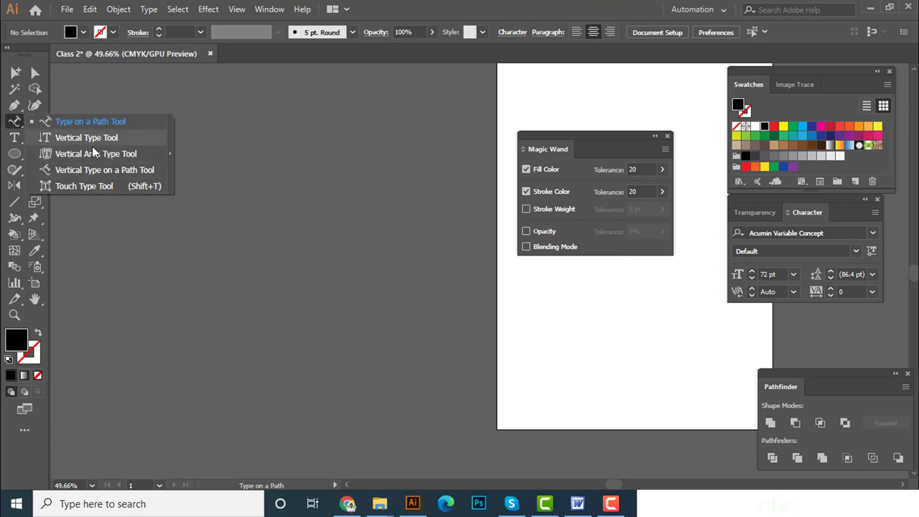
left_click(91, 185)
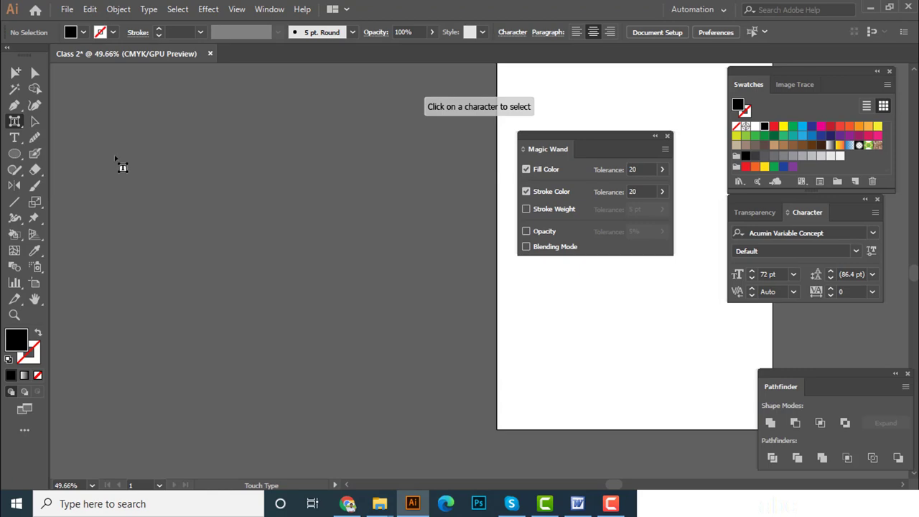
right_click(16, 122)
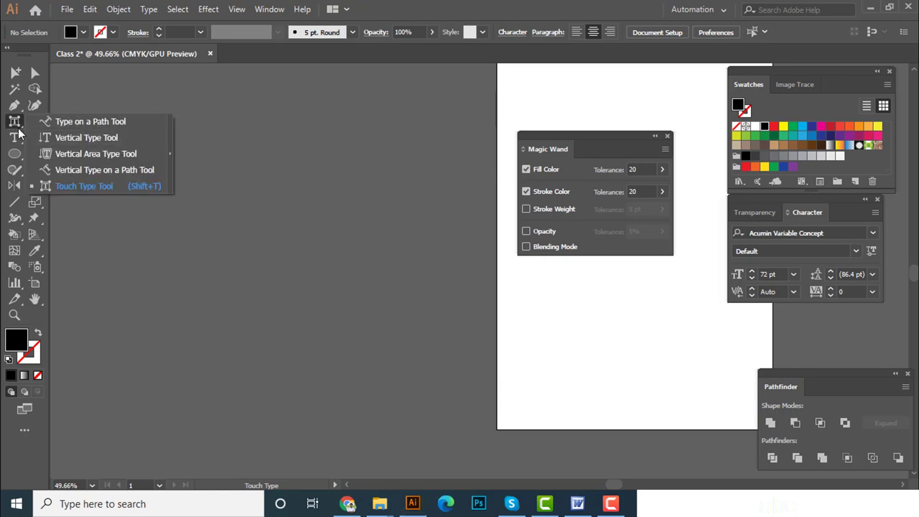
left_click(21, 135)
left_click(577, 503)
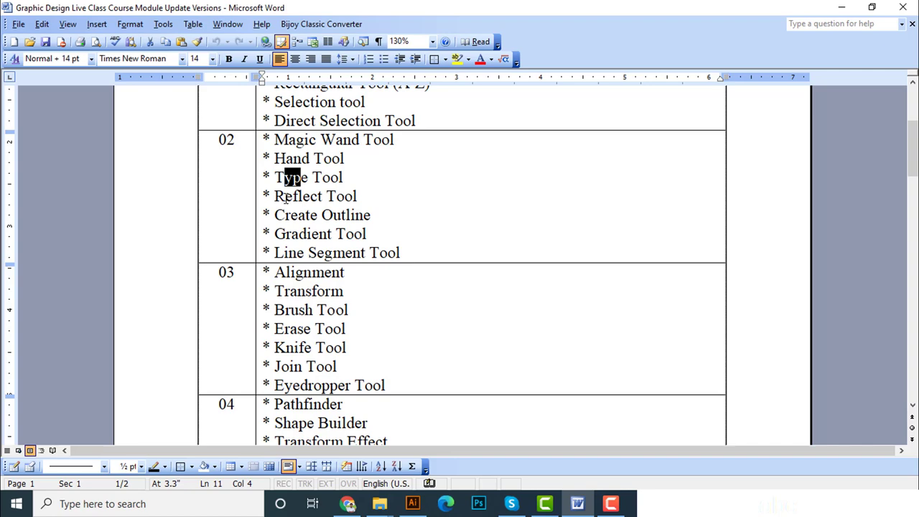
Step: Highlight the next topic in the Word course outline and minimise Word back to Illustrator
mouse_move(284, 194)
left_mouse_down()
mouse_move(311, 194)
mouse_move(322, 215)
left_mouse_up()
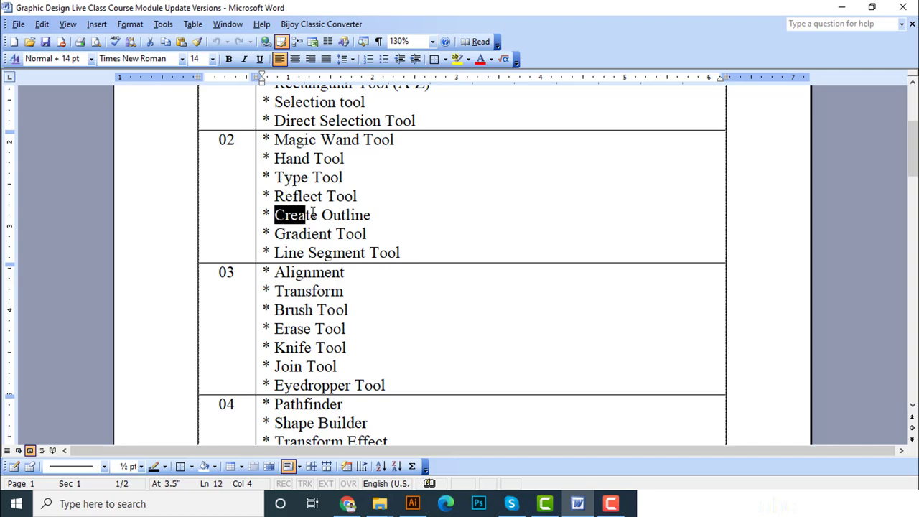
left_click(840, 7)
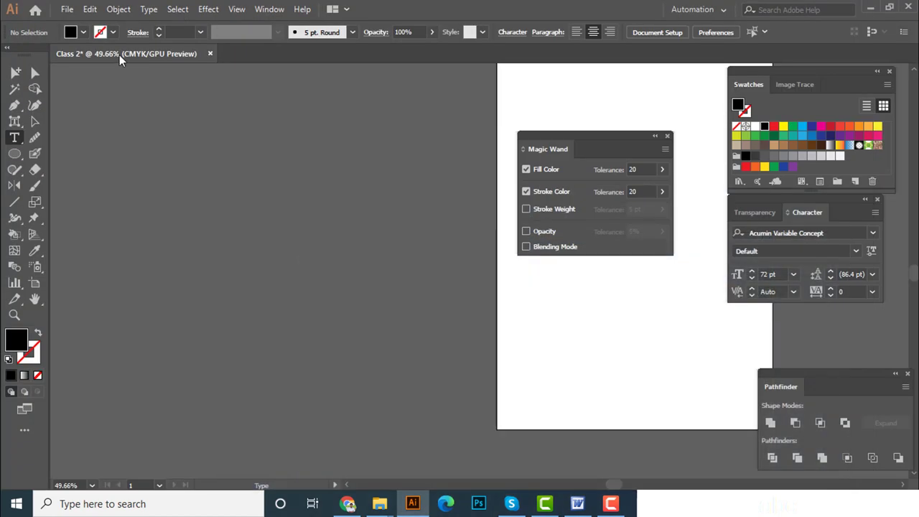
Step: Add a Lorem ipsum text line, reposition it, and Alt-drag a duplicate straight below
left_click(140, 204)
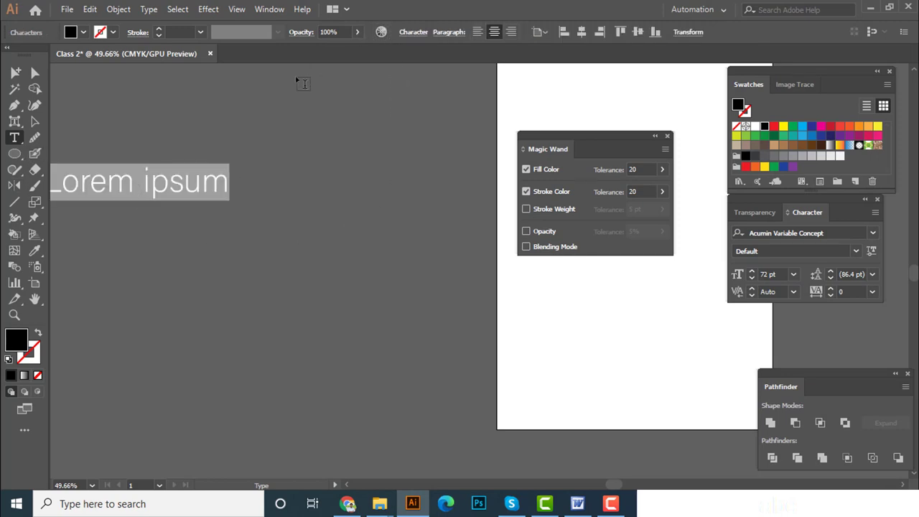
left_click(33, 119)
left_click_drag(161, 184, 394, 164)
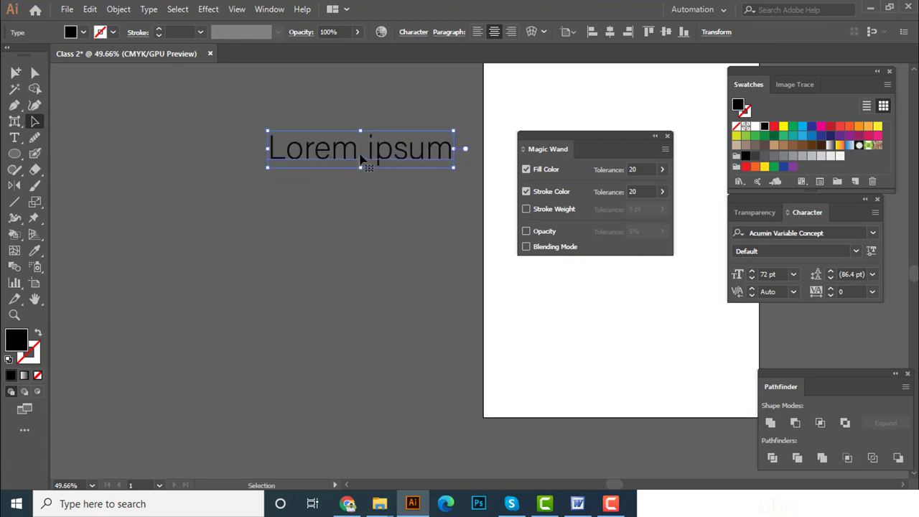
scroll(309, 187, "up", 1)
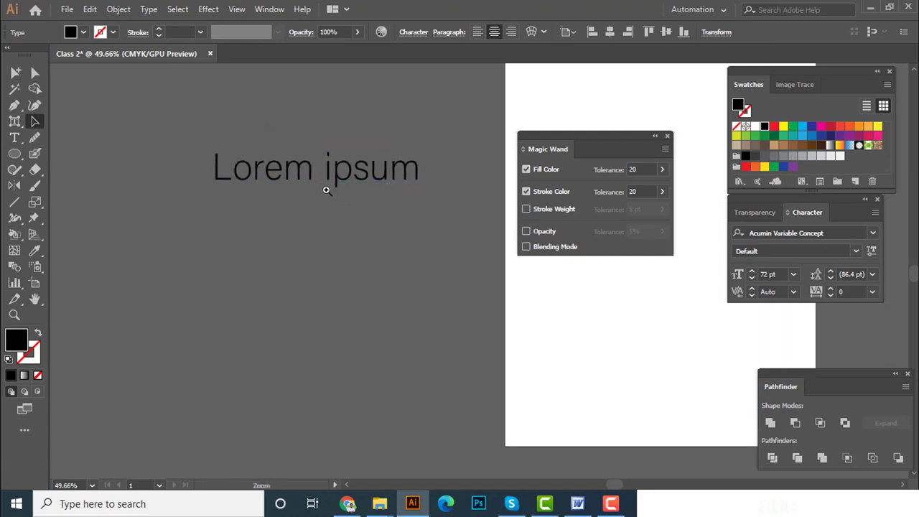
left_click_drag(334, 191, 335, 248)
scroll(328, 231, "up", 2)
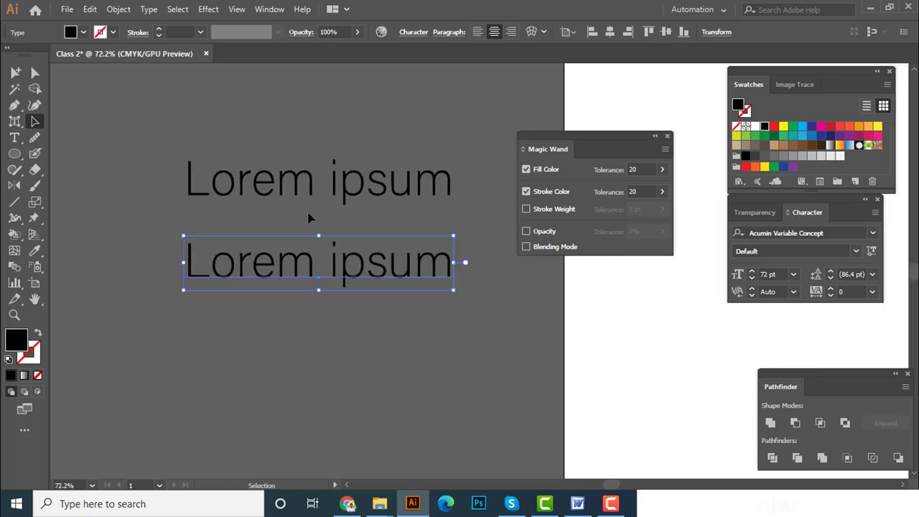
Step: Convert the lower Lorem ipsum copy to outlines and zoom in on it
right_click(316, 268)
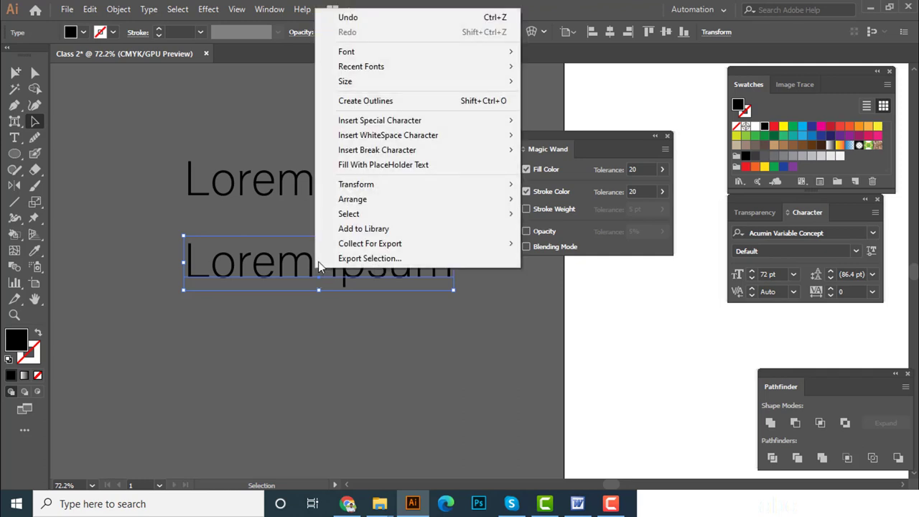
left_click(447, 101)
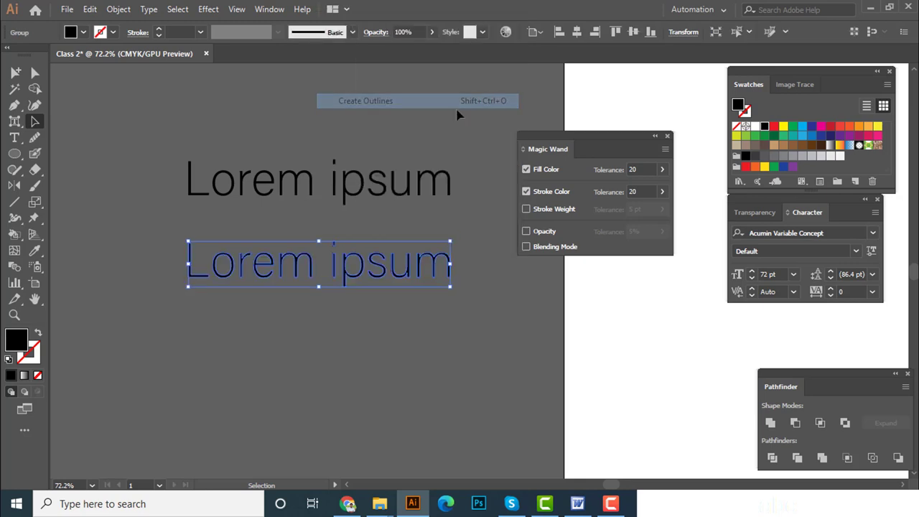
left_click(359, 278)
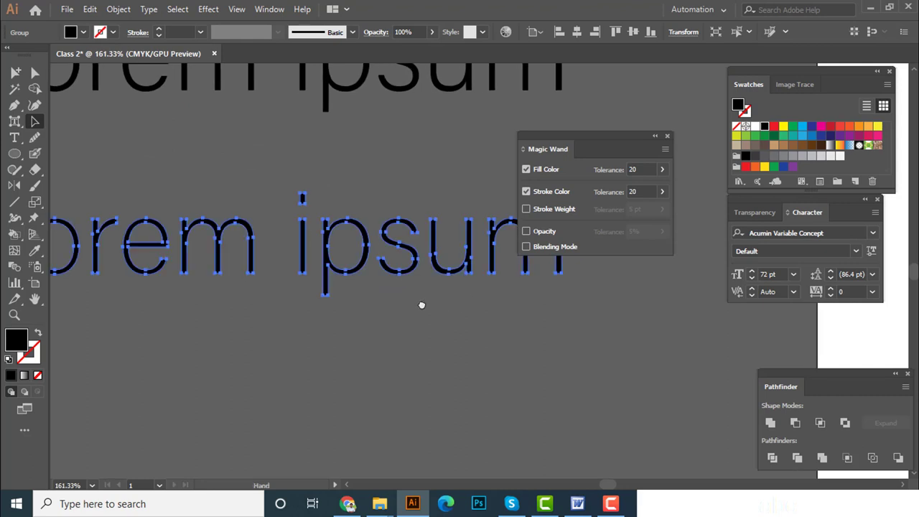
left_click_drag(421, 303, 459, 303)
left_click_drag(334, 263, 448, 298)
scroll(449, 298, "down", 3)
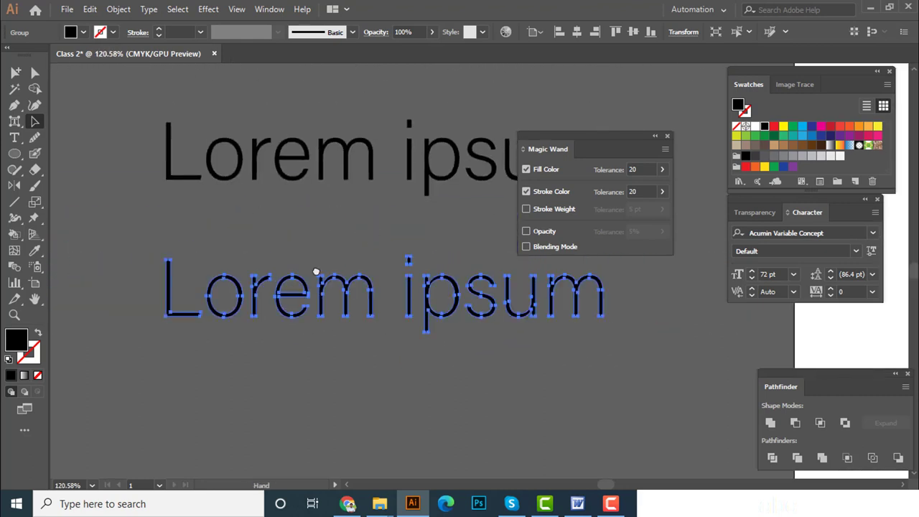
Step: Zoom and pan the view to frame both the live and outlined Lorem ipsum lines
left_click(358, 184)
left_click(667, 137)
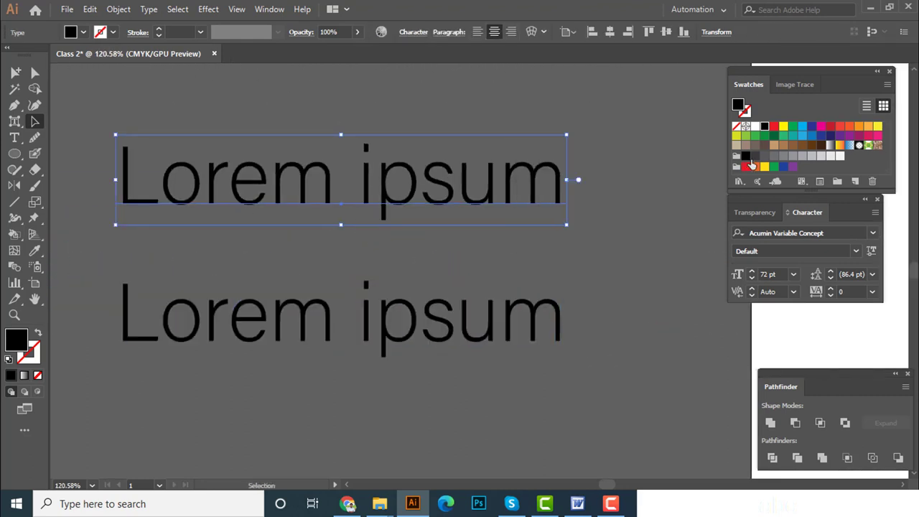
key("ctrl+shift+b")
scroll(343, 194, "up", 3)
left_click_drag(363, 195, 460, 265)
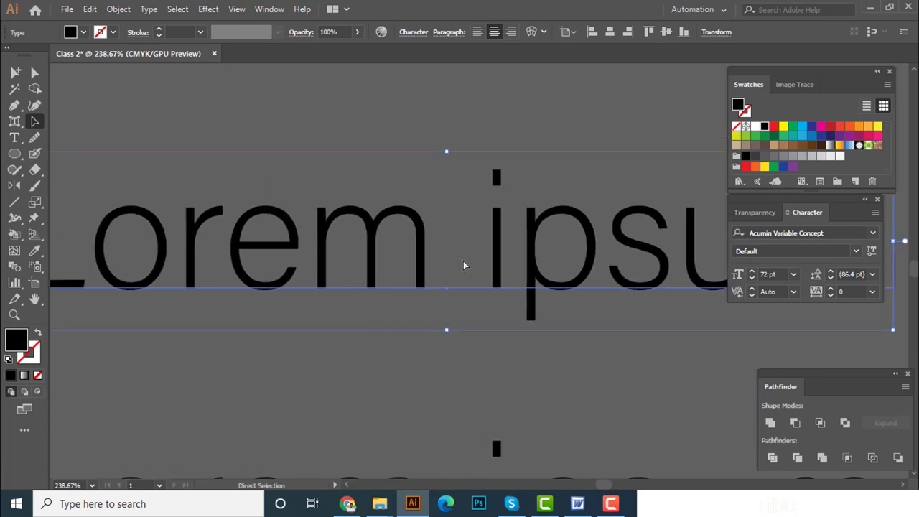
scroll(463, 262, "down", 3)
scroll(377, 265, "down", 2)
scroll(337, 250, "down", 2)
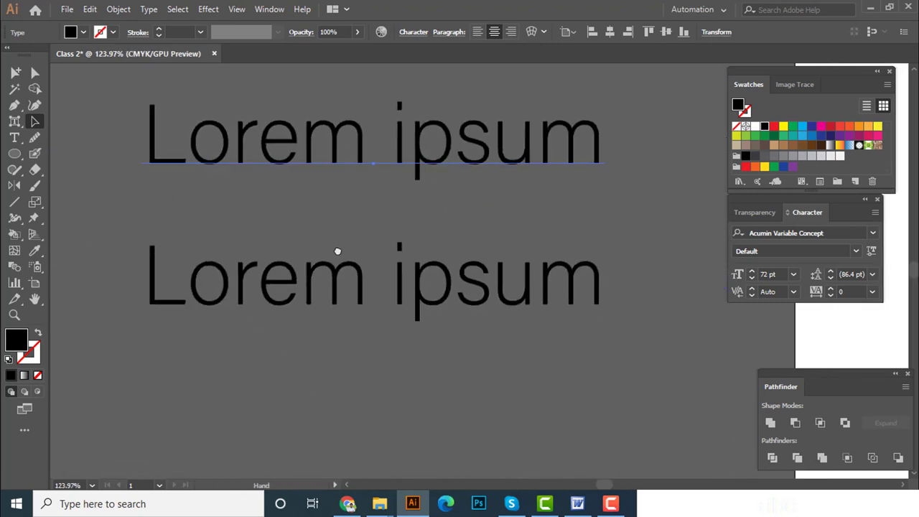
left_click(338, 303)
scroll(498, 304, "up", 2)
scroll(525, 304, "up", 2)
scroll(504, 299, "down", 4)
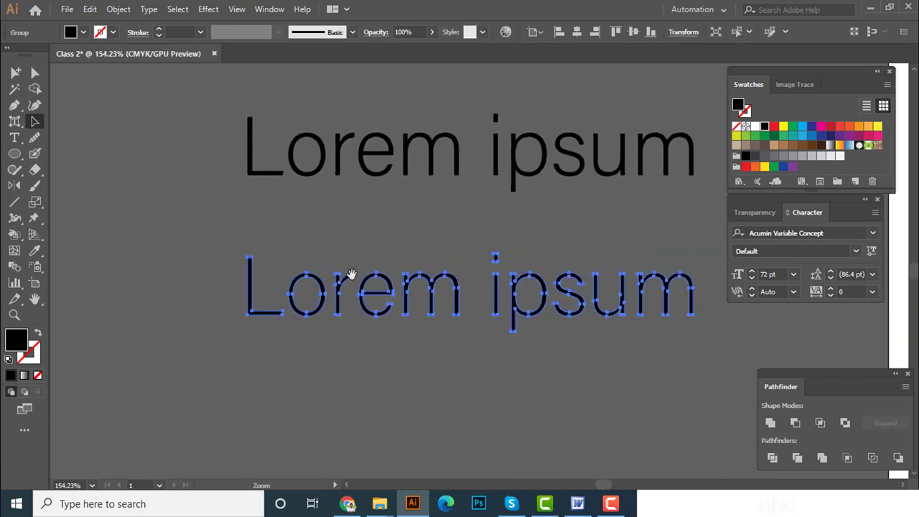
mouse_move(352, 273)
left_mouse_down()
mouse_move(308, 273)
mouse_move(326, 247)
left_mouse_up()
scroll(353, 285, "down", 1)
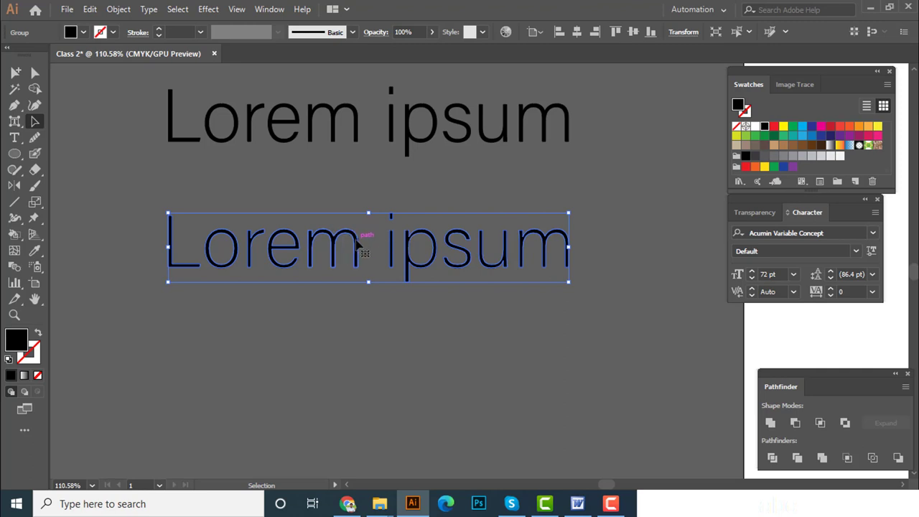
Step: Move the outlined Lorem ipsum down-left and nudge the live text left to match
left_click_drag(346, 235, 332, 273)
left_click(354, 127)
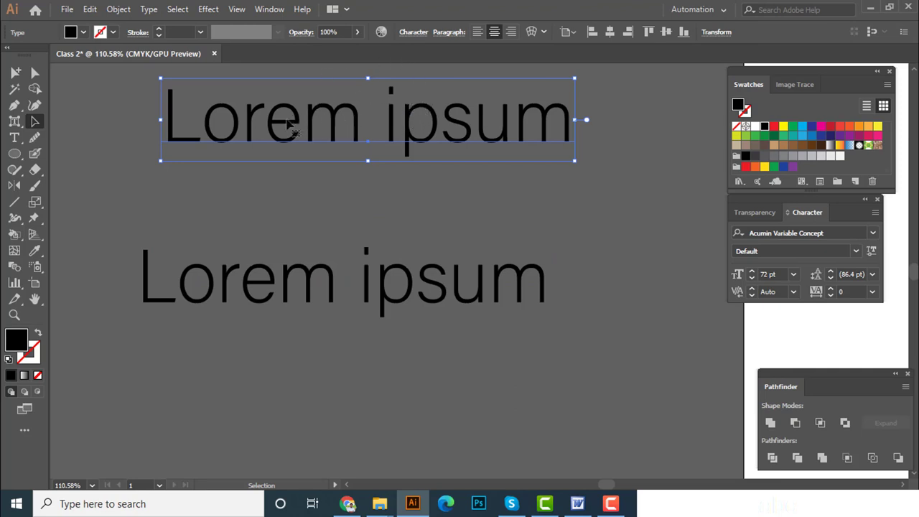
left_click(200, 33)
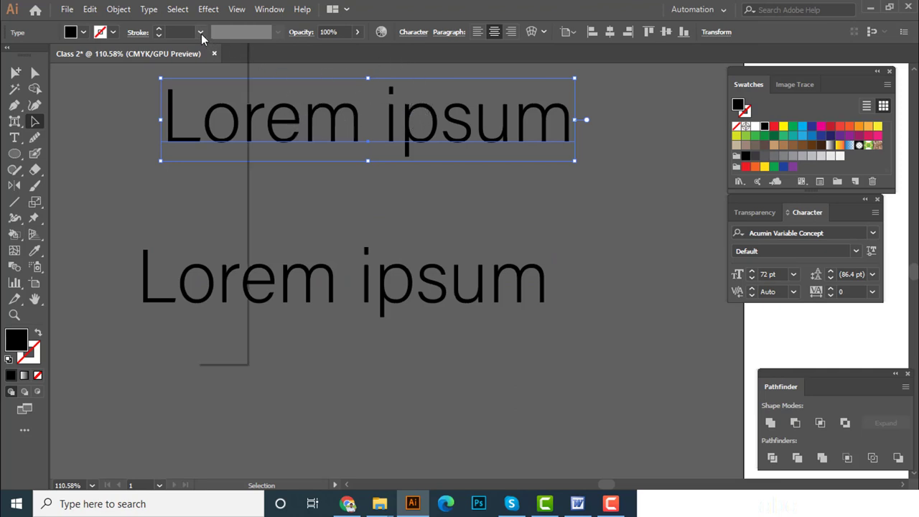
left_click(201, 32)
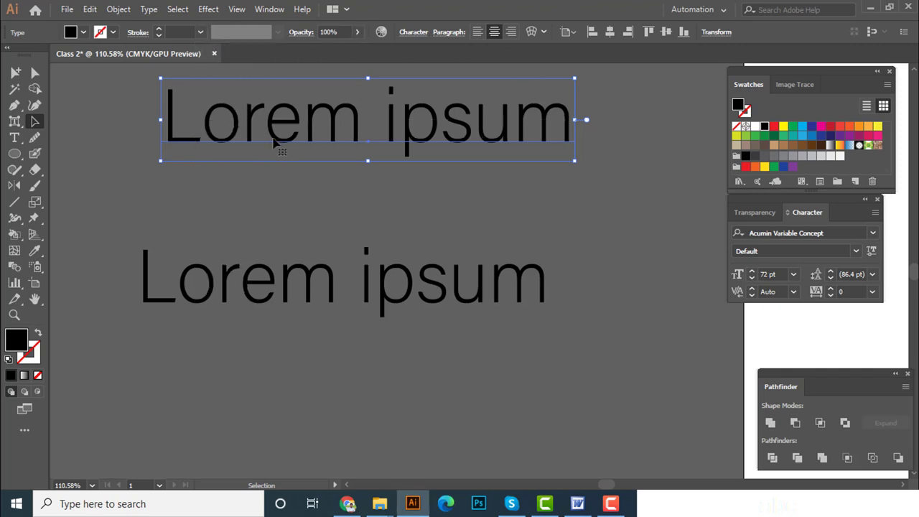
left_click_drag(293, 139, 270, 145)
Step: Check the alignment by reselecting the outlined and live Lorem ipsum lines in turn
left_click(361, 298)
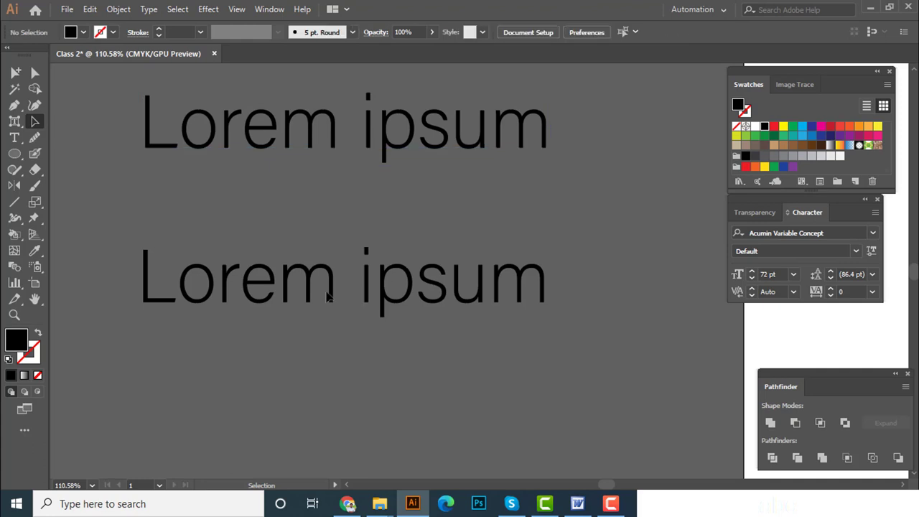
left_click(352, 332)
left_click(386, 295)
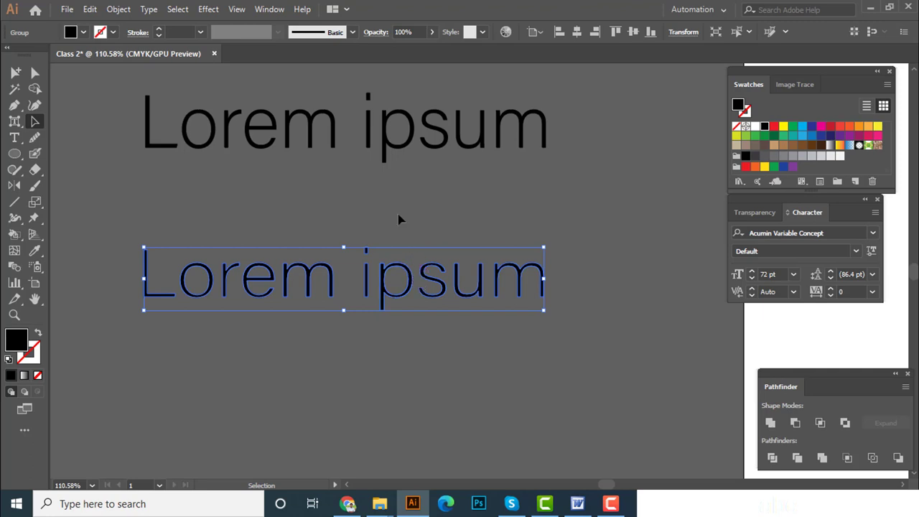
left_click(388, 147)
left_click(395, 295)
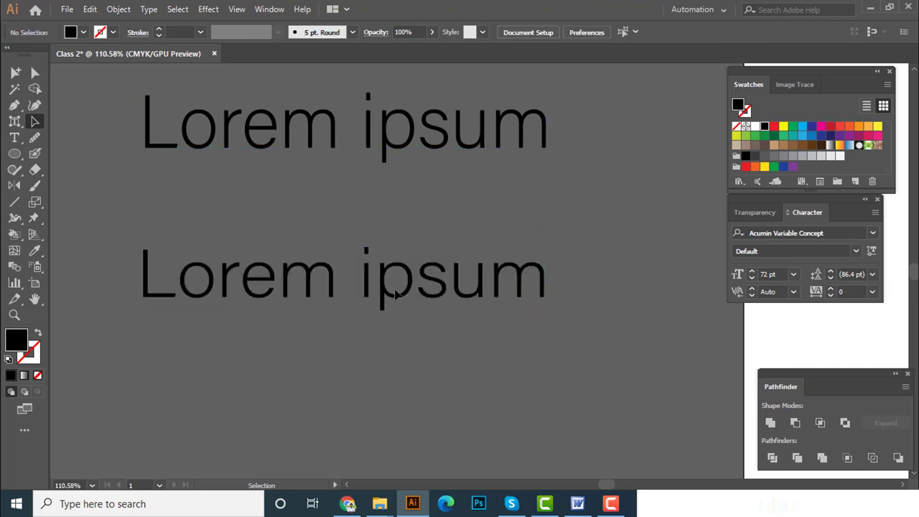
left_click(308, 287)
scroll(369, 322, "up", 1, "alt")
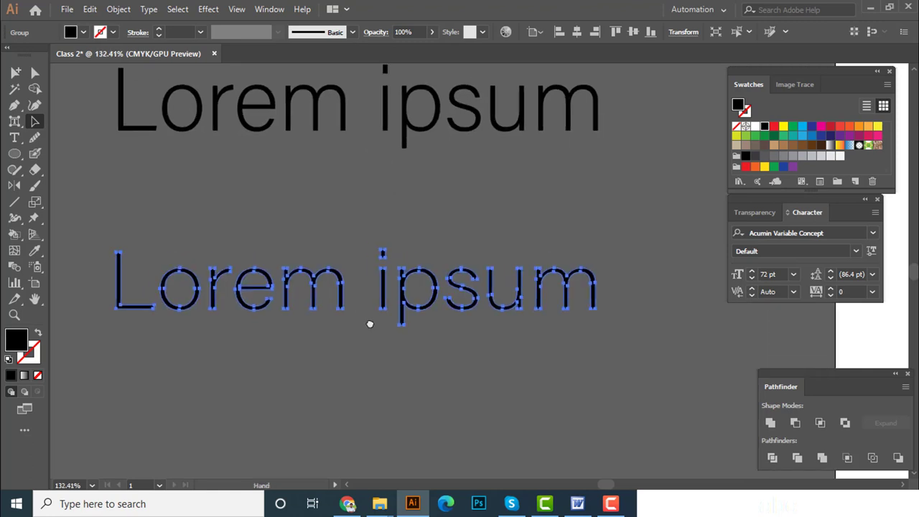
scroll(332, 281, "up", 2)
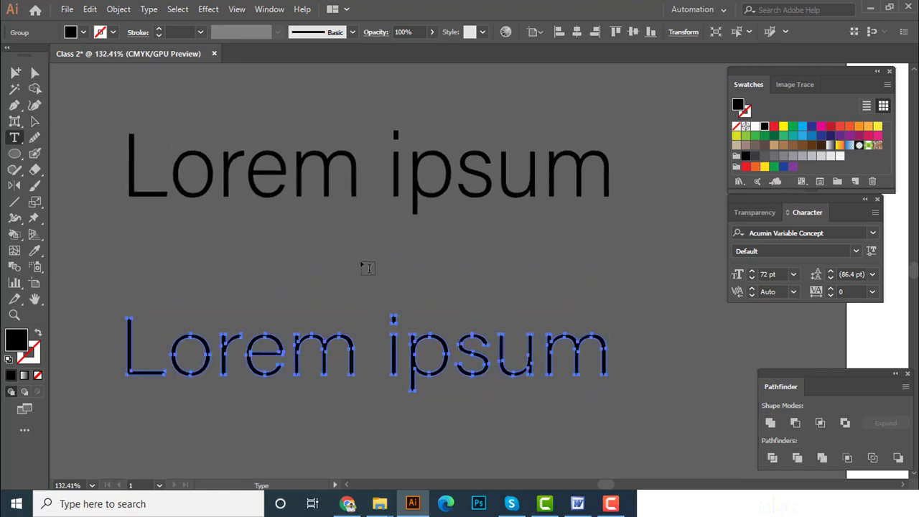
Step: Replace the top line's text with the person's full name in capitals
key("t")
triple_click(330, 173)
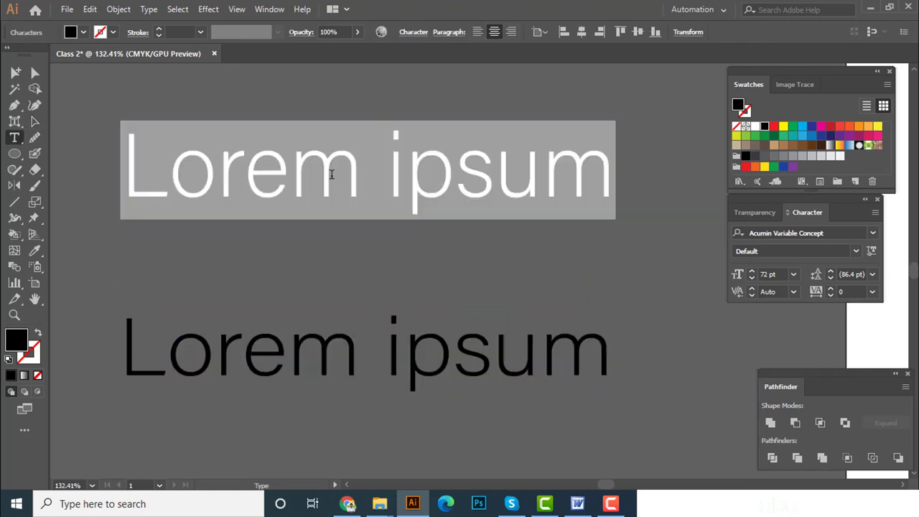
type("ANIK MA")
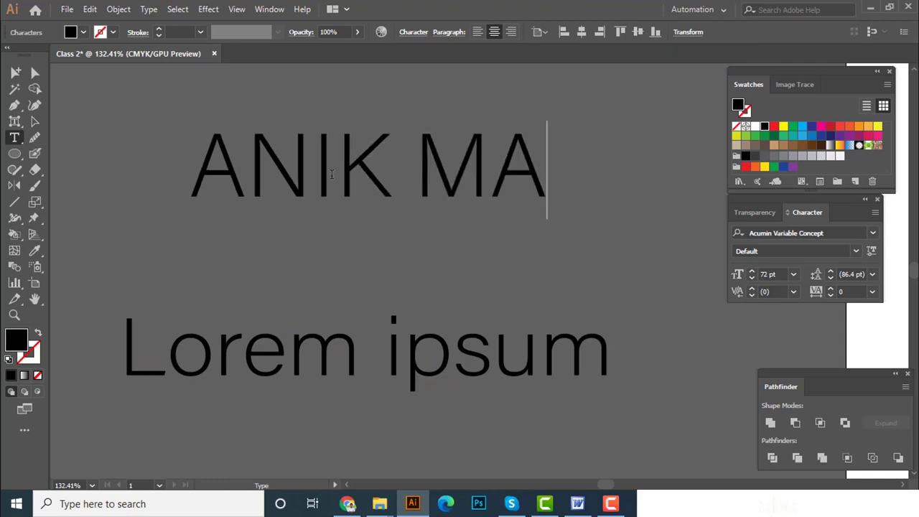
type("HMUD")
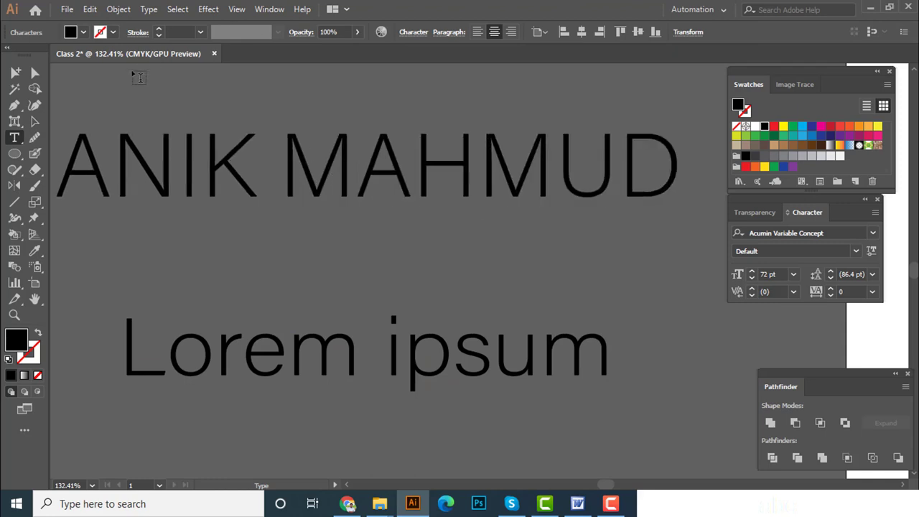
left_click(35, 121)
Step: Move the outlined Lorem ipsum left so it sits beneath the name line
left_click_drag(344, 214, 309, 214)
scroll(309, 214, "down", 2)
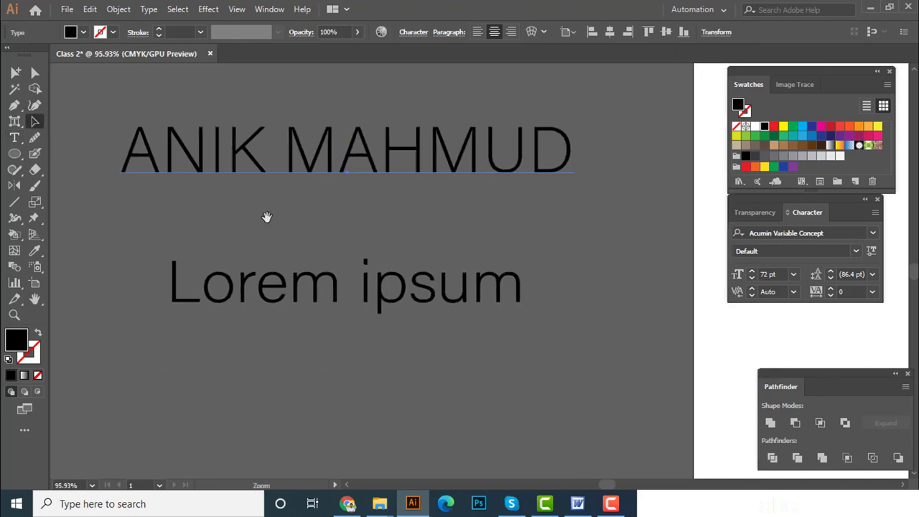
left_click(290, 262)
left_click(282, 288)
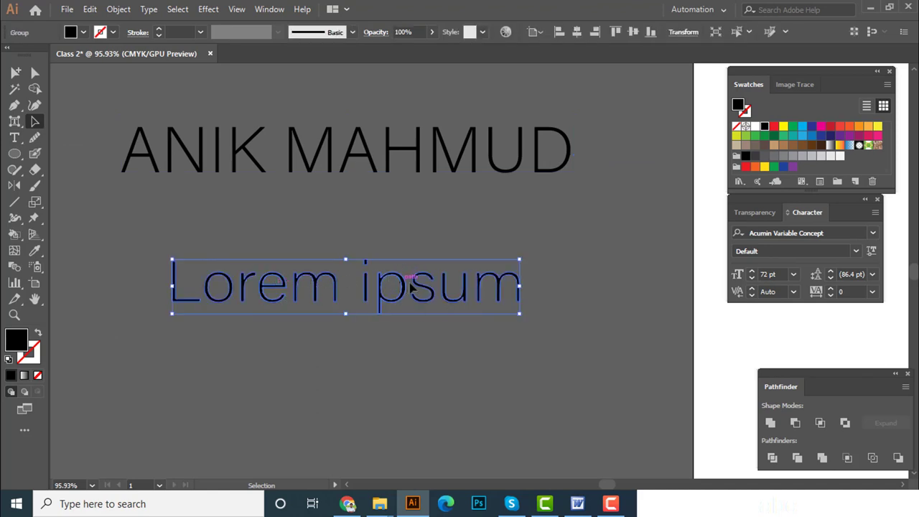
mouse_move(409, 291)
left_mouse_down()
mouse_move(374, 293)
mouse_move(378, 266)
left_mouse_up()
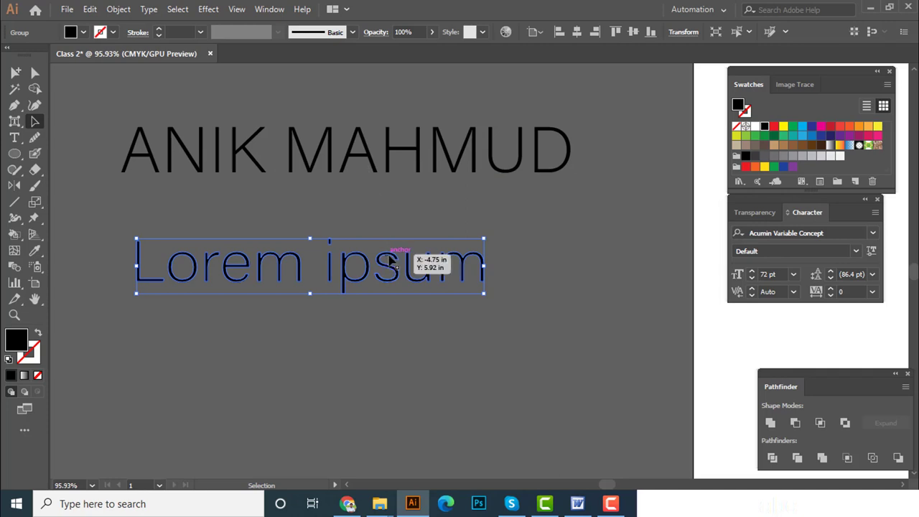
key("ctrl+shift+o")
scroll(383, 257, "down", 1)
scroll(373, 237, "down", 2)
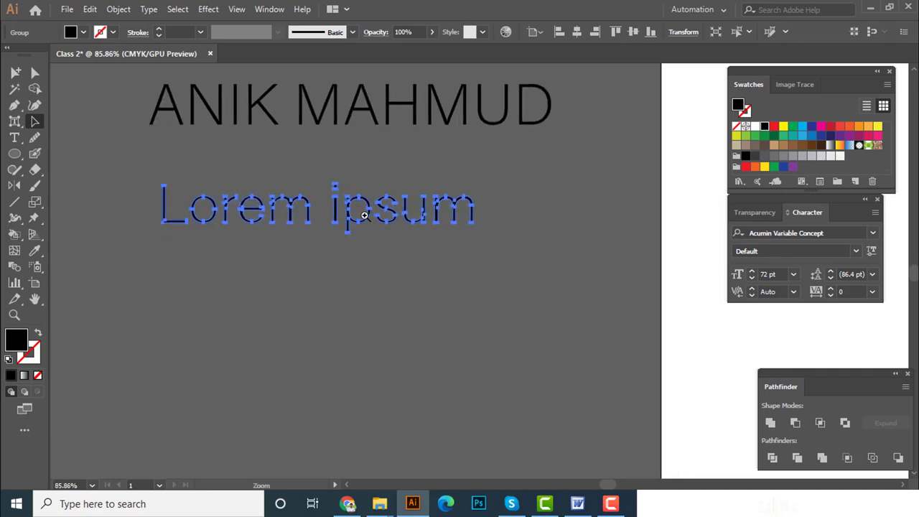
scroll(366, 225, "up", 1)
scroll(367, 224, "up", 1)
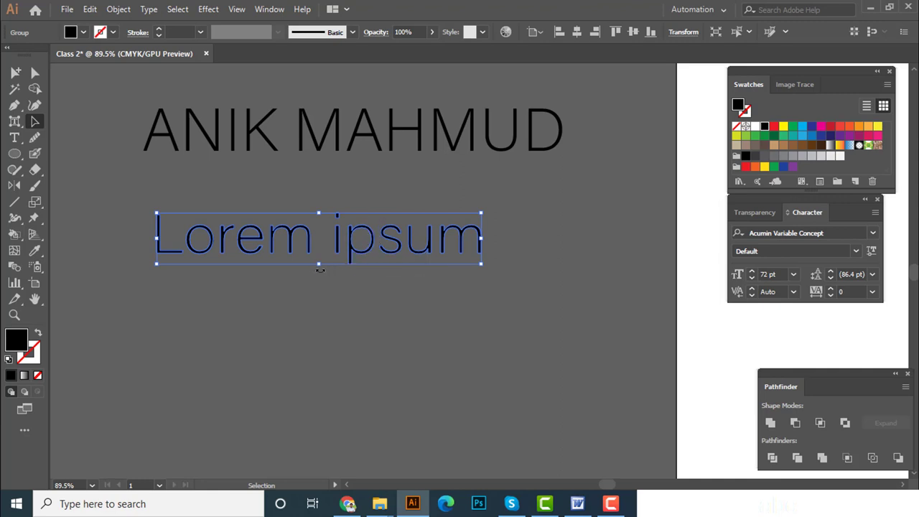
Step: Reselect both lines, glance at the Word course outline, and clear the selection
left_click(338, 133)
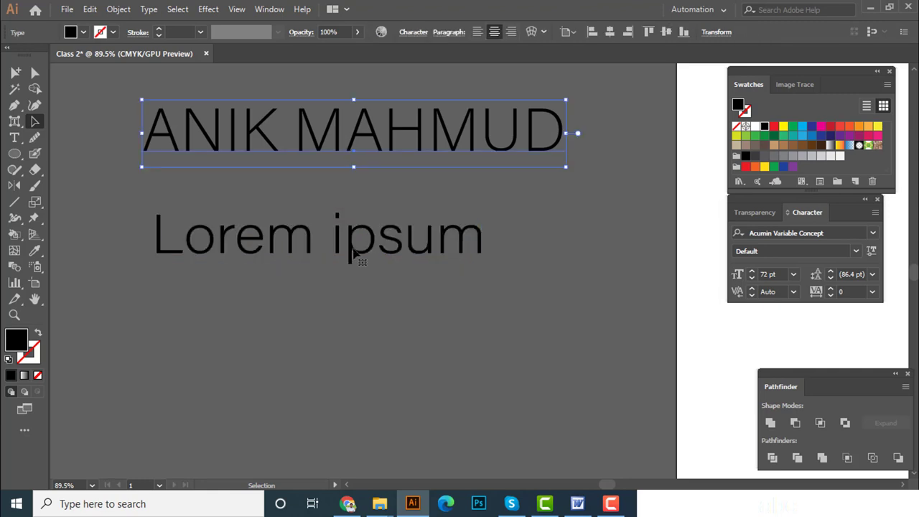
left_click(353, 251)
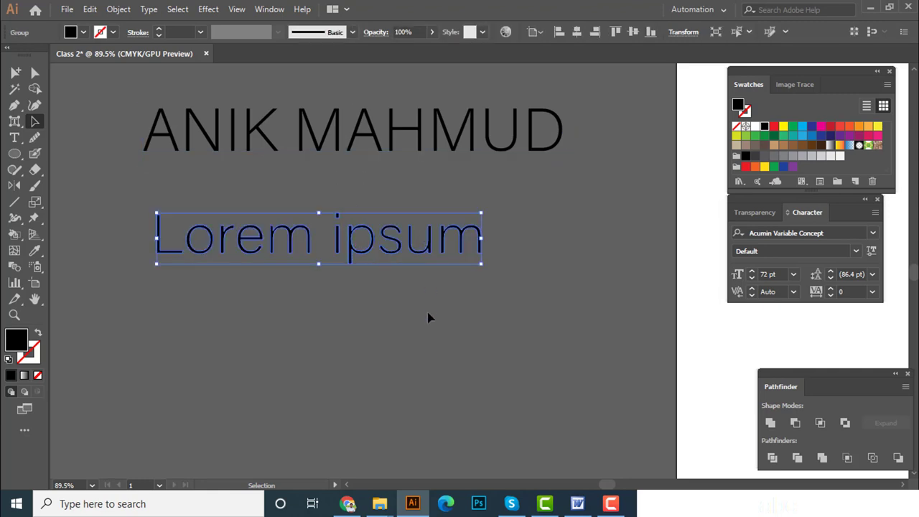
left_click(577, 503)
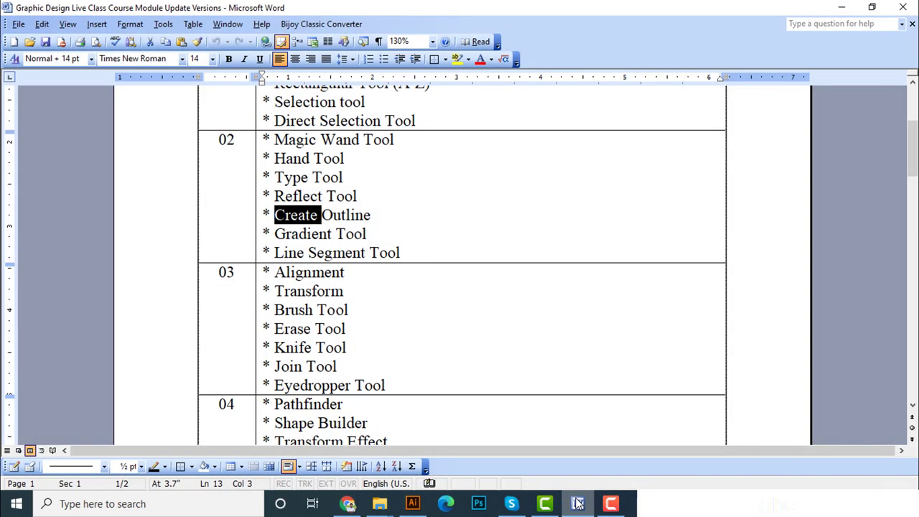
left_click(577, 503)
left_click(333, 326)
Step: Draw a black triangle with the Polygon tool below Lorem ipsum and rotate it to point left
scroll(289, 293, "down", 2)
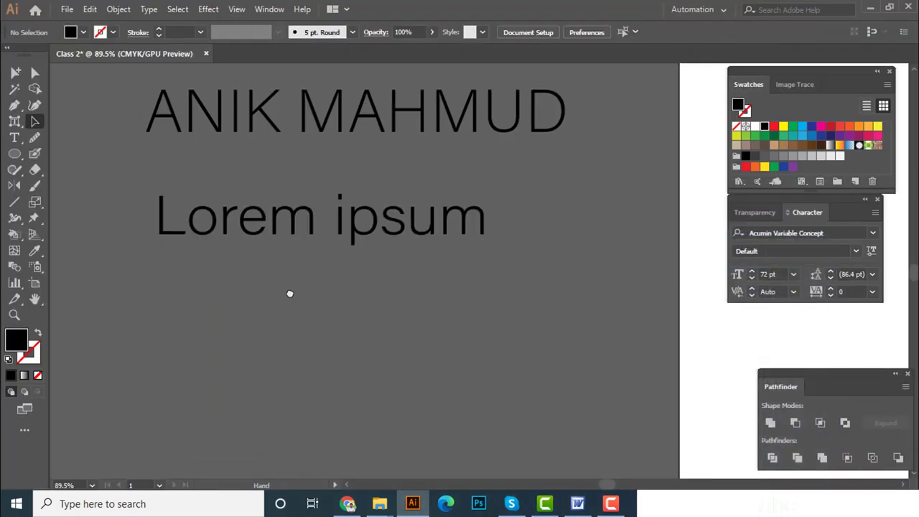
left_click(18, 155)
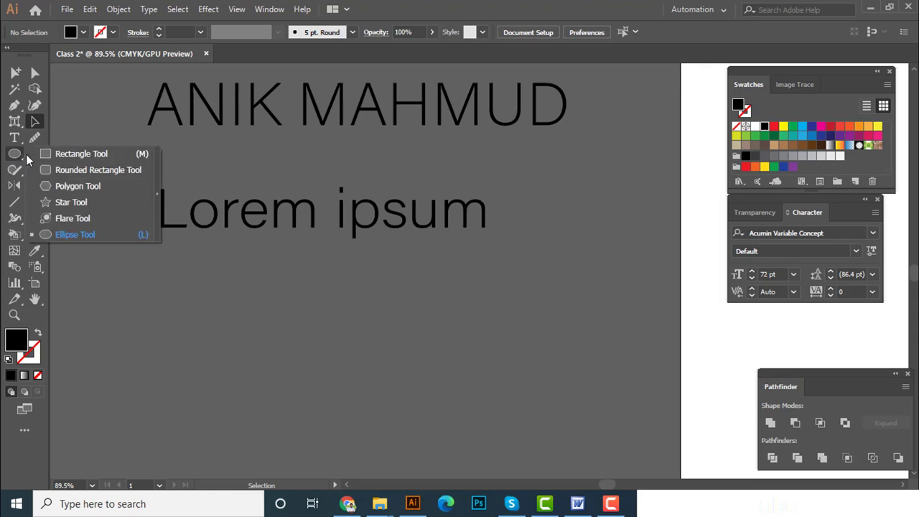
left_click(79, 186)
left_click_drag(271, 356, 299, 398)
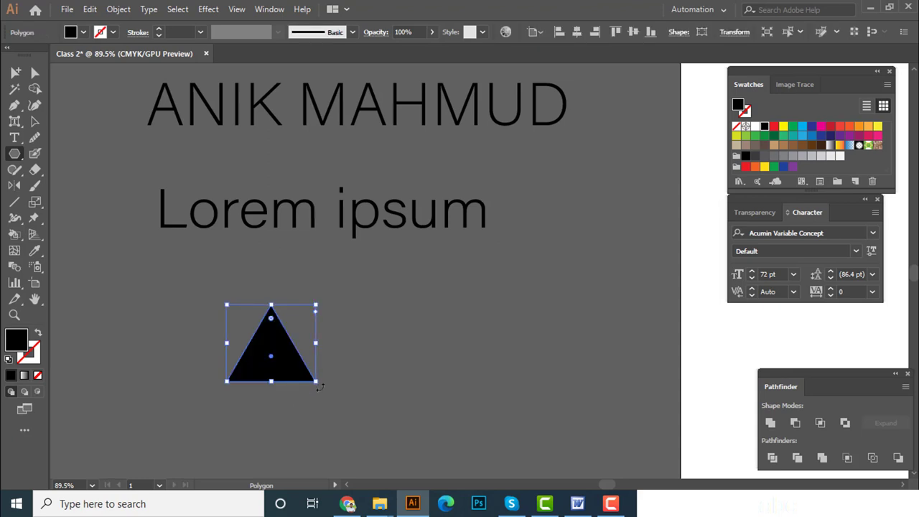
left_click(34, 122)
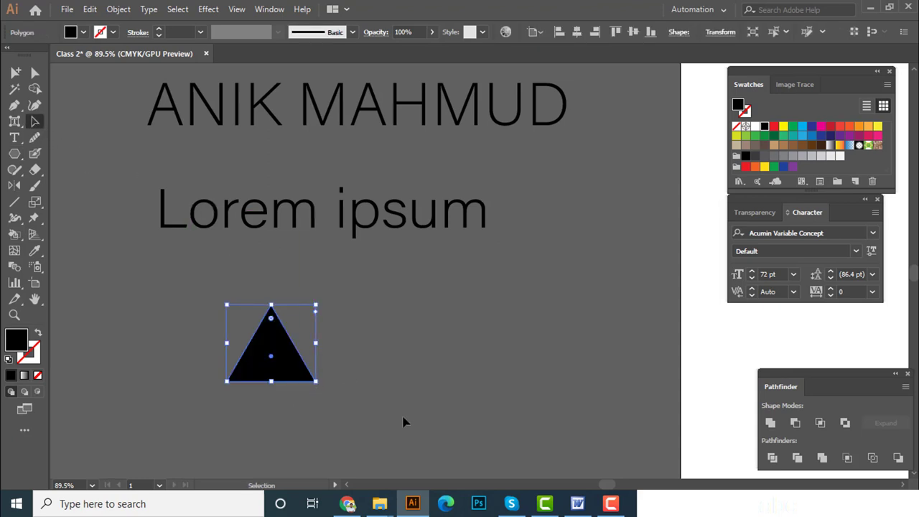
mouse_move(320, 386)
left_mouse_down()
mouse_move(304, 301)
mouse_move(266, 262)
left_mouse_up()
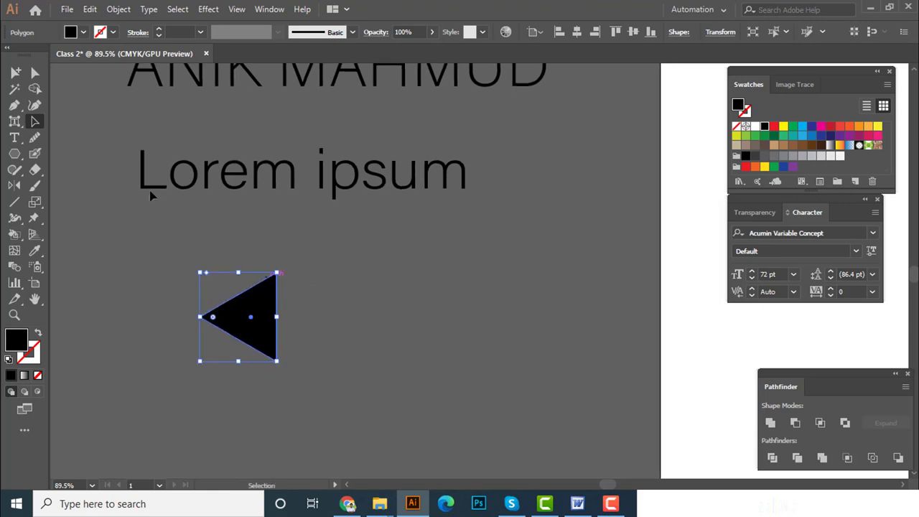
Step: Reflect the triangle across the vertical axis, with Preview on, so it points right
left_click(18, 185)
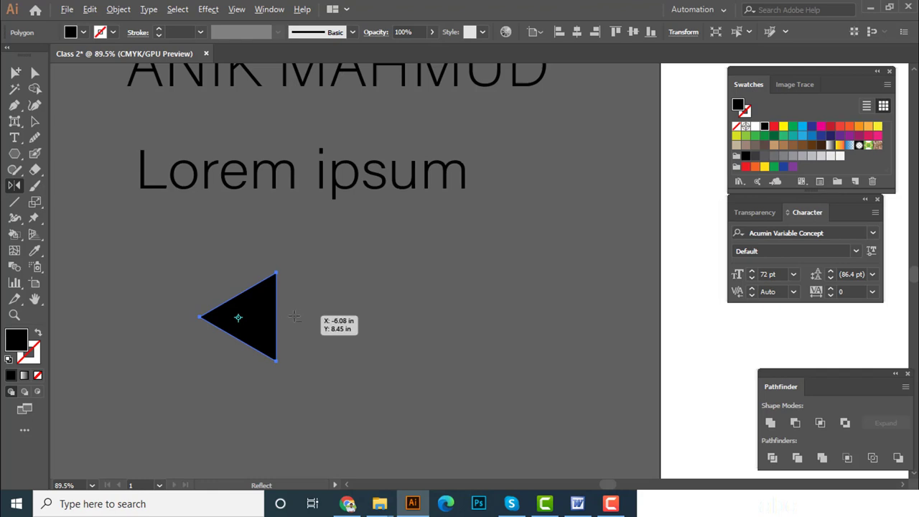
left_click(294, 316, "alt")
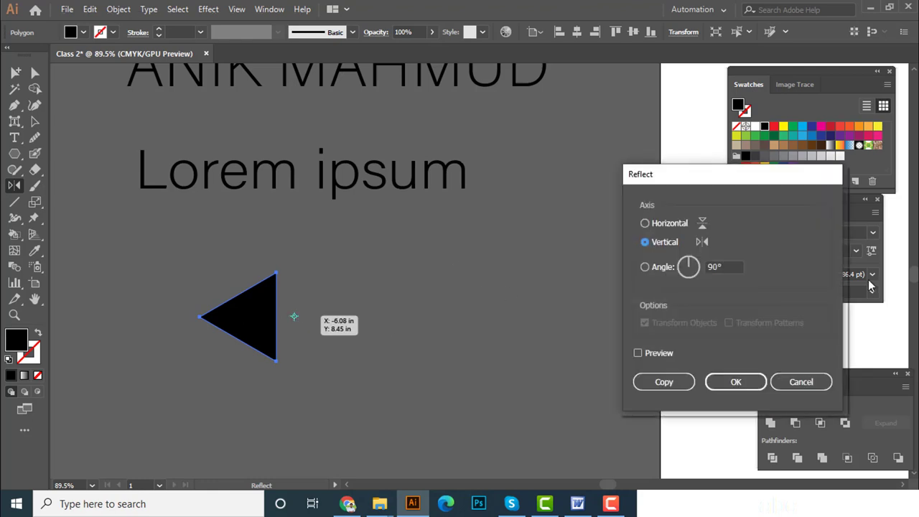
left_click_drag(691, 183, 679, 168)
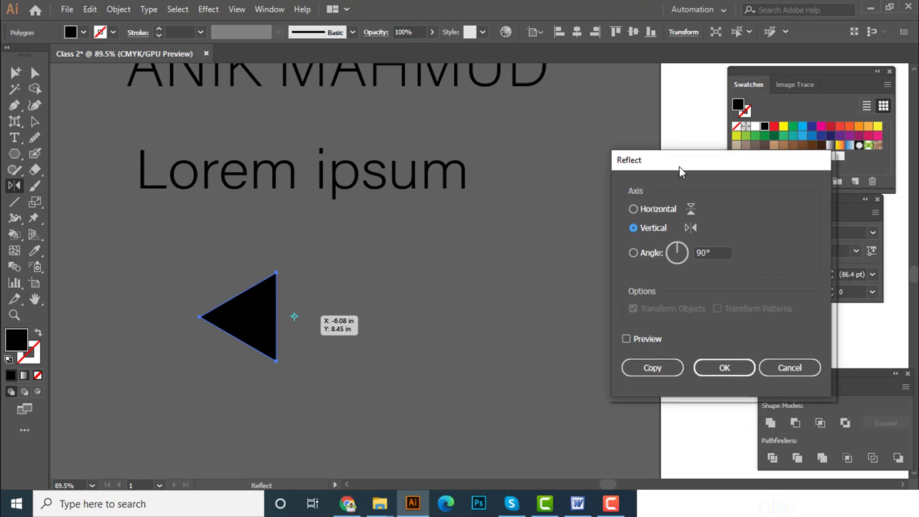
left_click(648, 341)
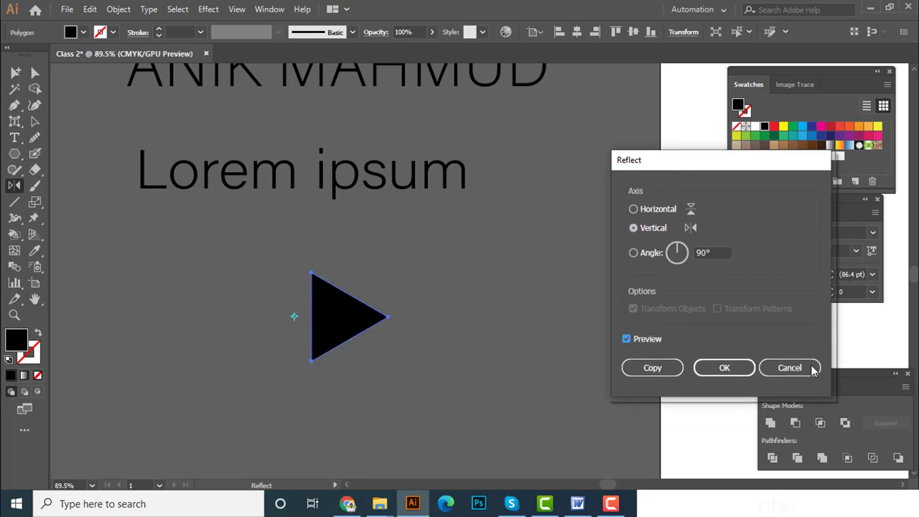
left_click(726, 369)
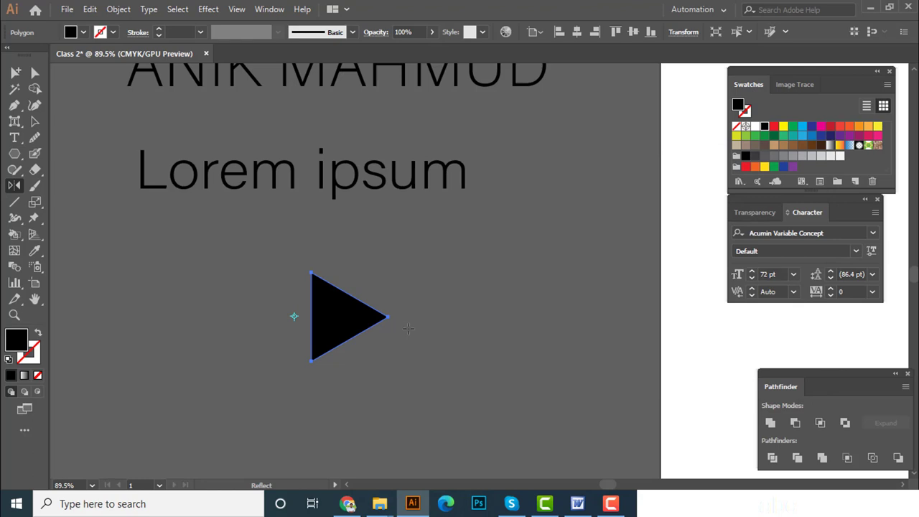
left_click(34, 123)
Step: Make a vertically mirrored copy of the triangle with the Reflect tool
left_click(225, 310)
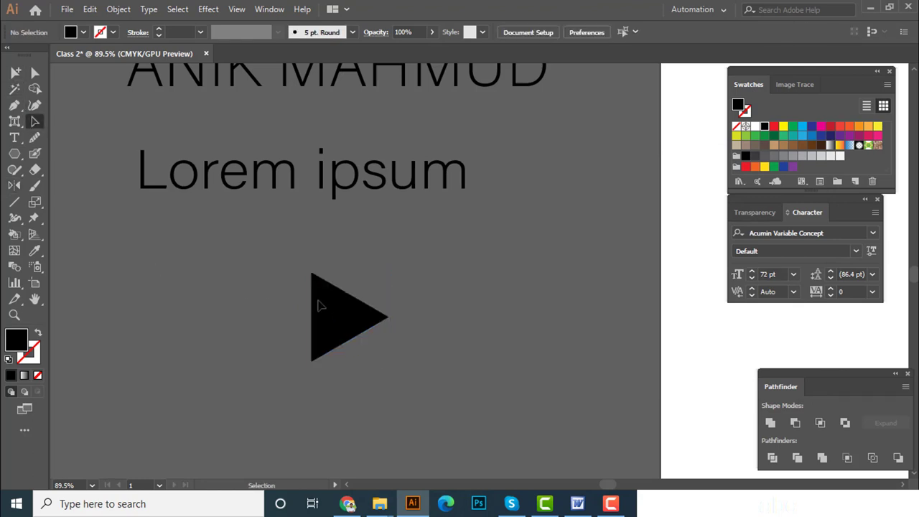
left_click(336, 310)
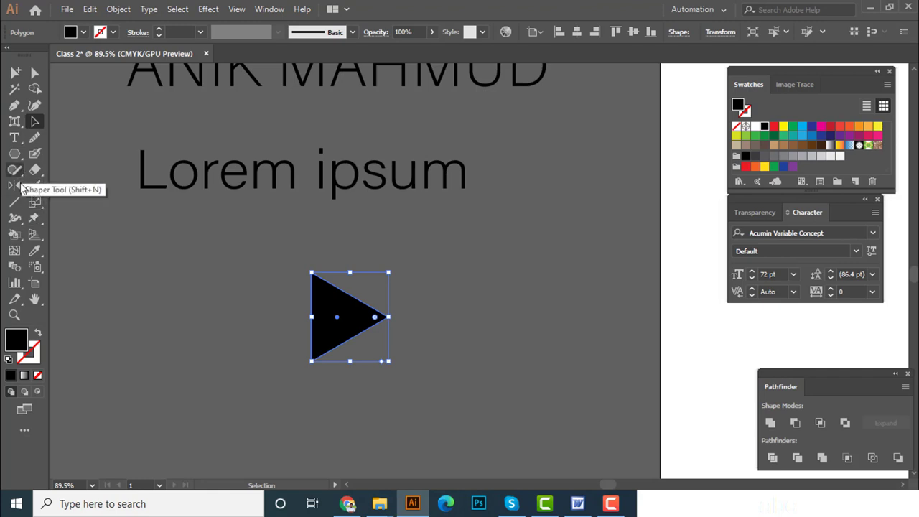
key("o")
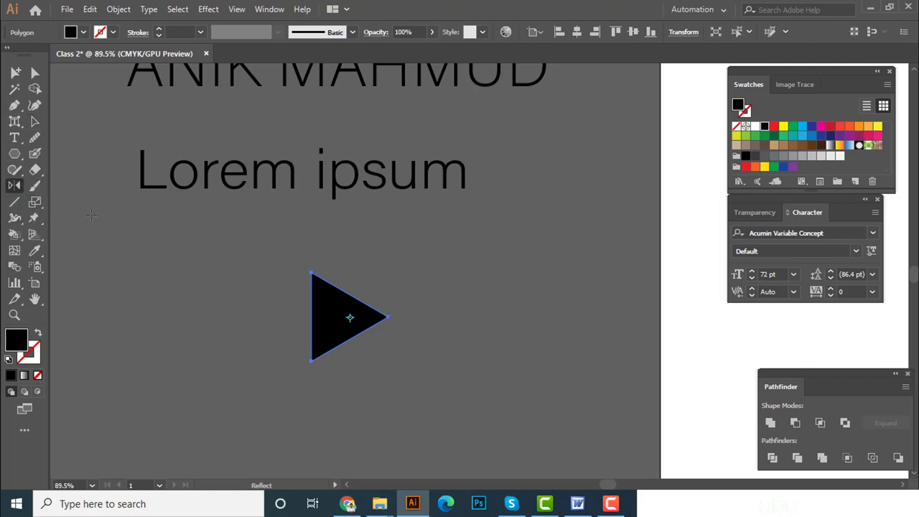
left_click(289, 319, "alt")
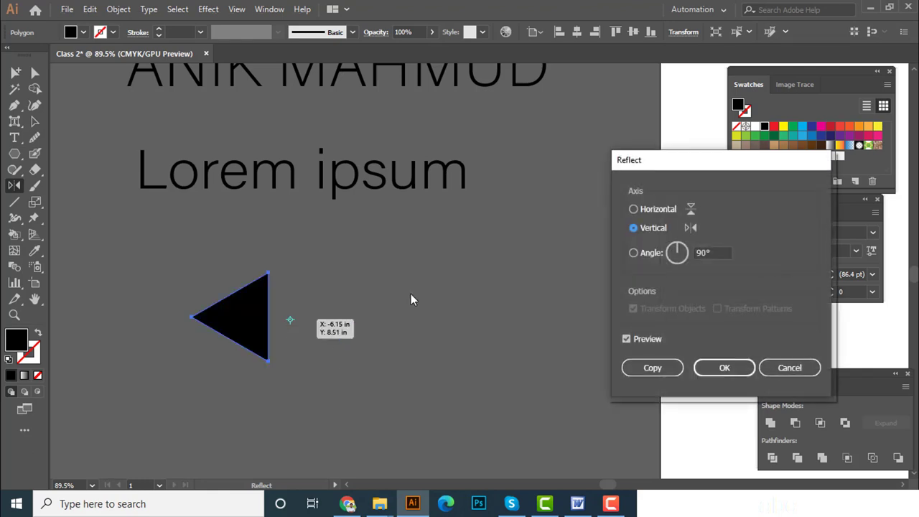
left_click_drag(388, 317, 397, 322)
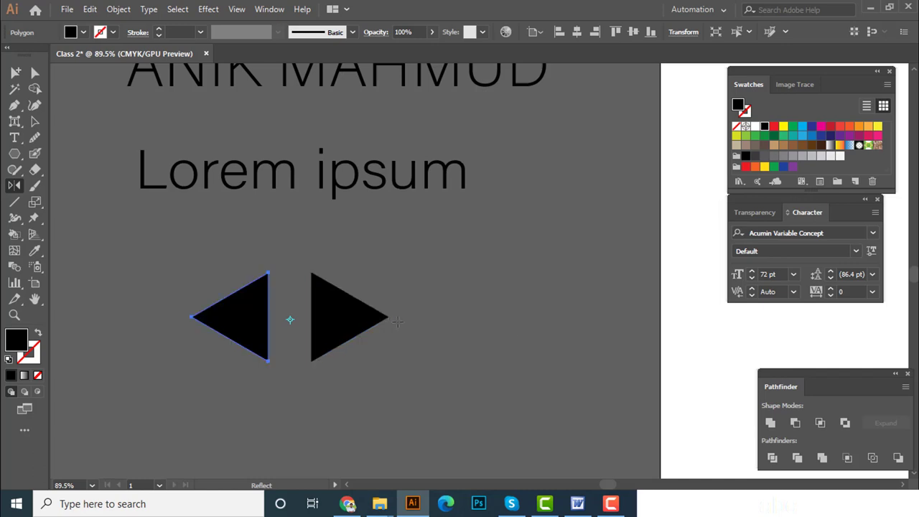
Step: Drag the copy flush against the original to form a diamond and zoom in to check the seam
key("a")
left_click(420, 302)
scroll(328, 334, "up", 3)
left_click_drag(282, 343, 347, 347)
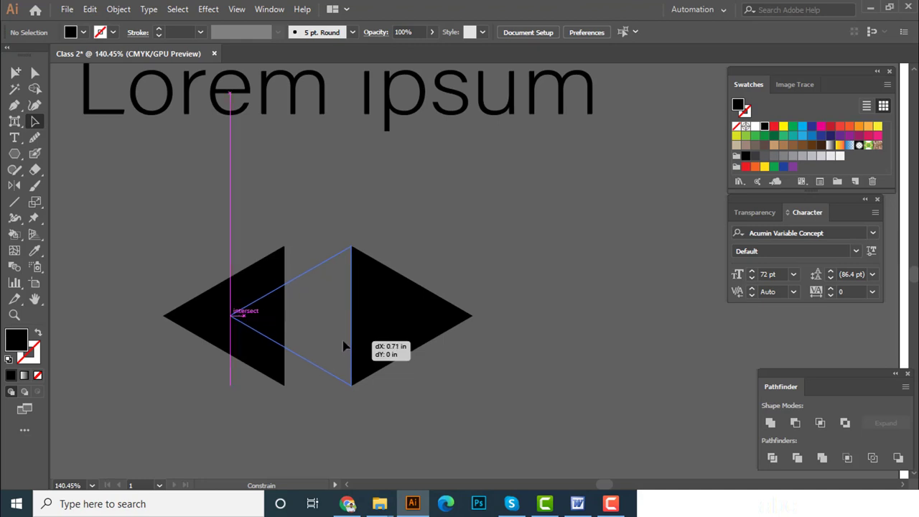
left_click_drag(345, 347, 345, 345)
key("z")
left_click_drag(287, 326, 526, 332)
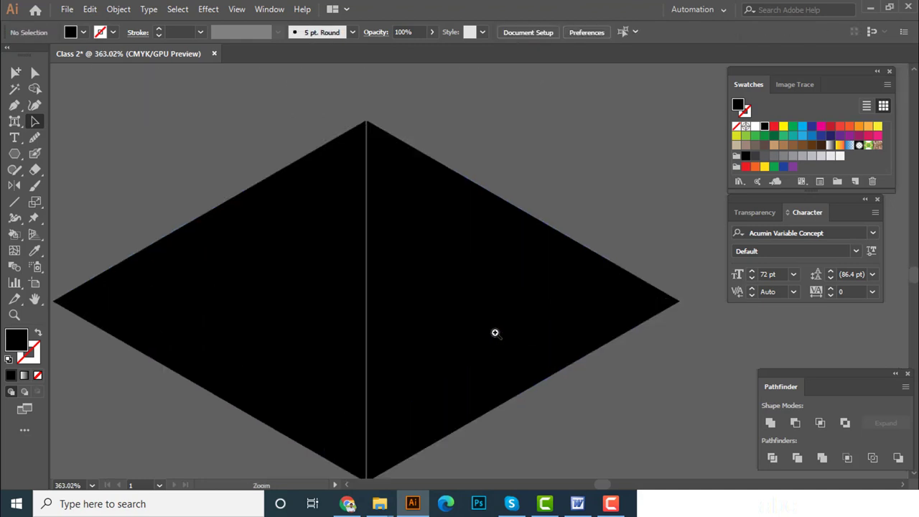
scroll(357, 322, "down", 3)
scroll(341, 342, "down", 3)
left_click(279, 305)
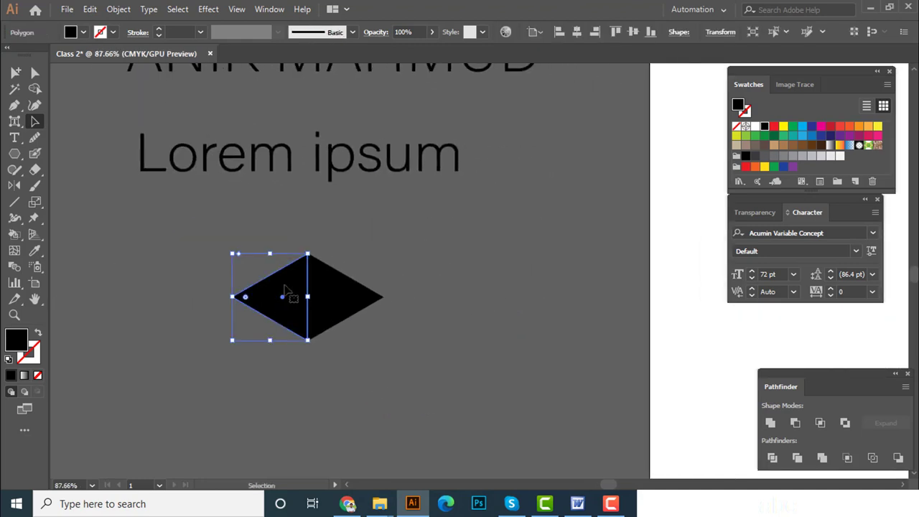
Step: Delete the left triangle and shift the remaining triangle to the left
key("Delete")
left_click_drag(334, 303, 207, 294)
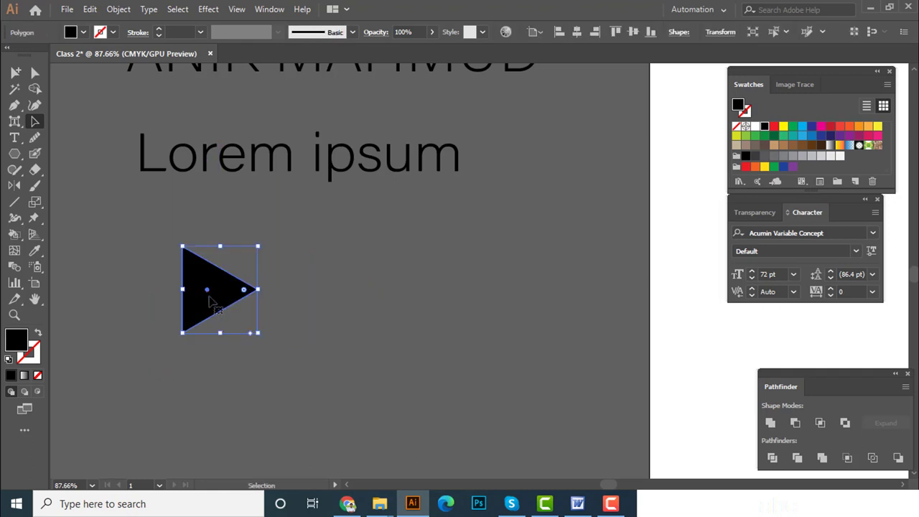
left_click_drag(230, 286, 242, 283)
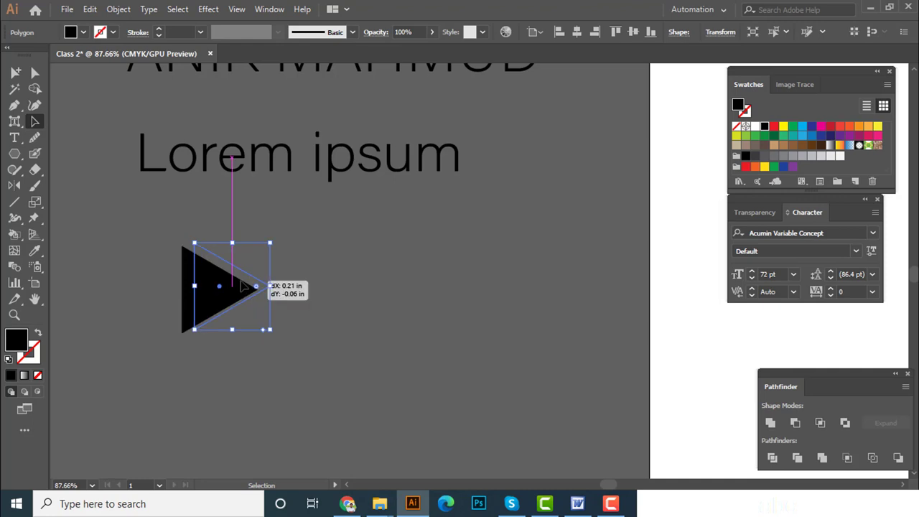
Step: Make a vertical-axis reflected copy of the triangle via Transform > Reflect
right_click(244, 286)
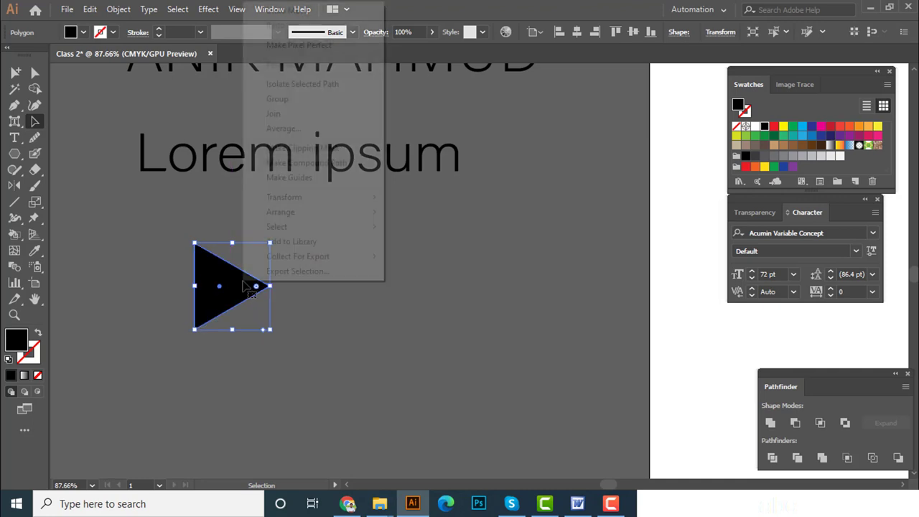
mouse_move(284, 196)
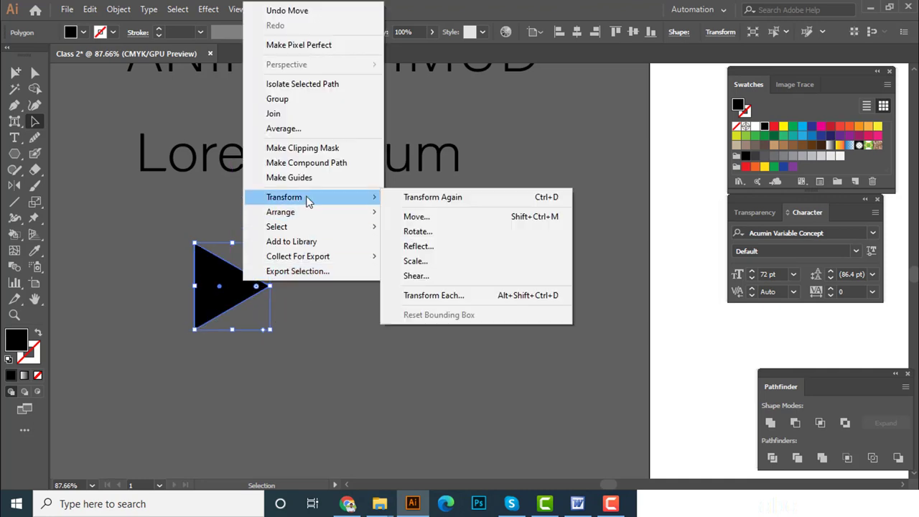
left_click(443, 246)
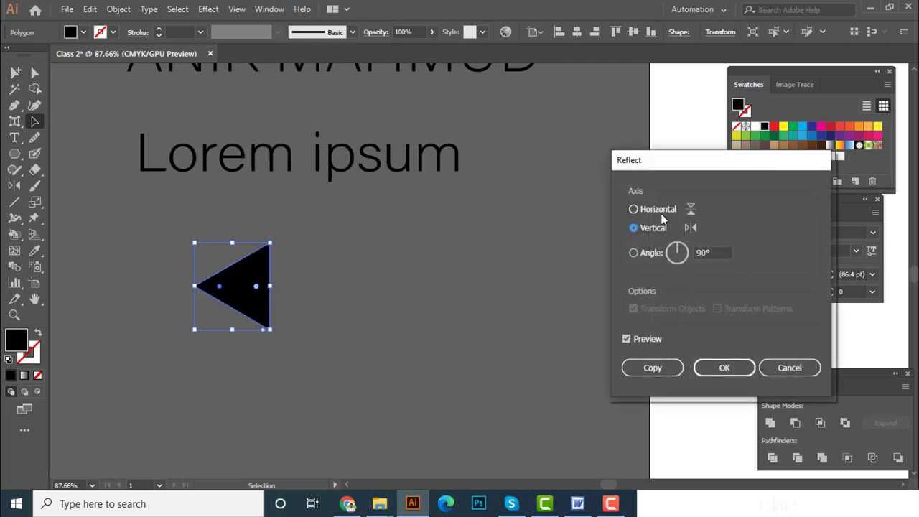
left_click(659, 209)
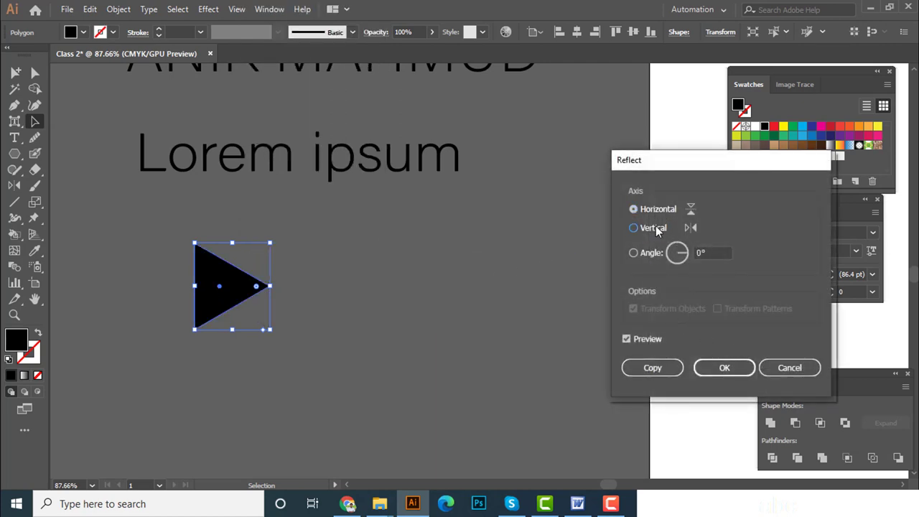
left_click(656, 229)
left_click_drag(675, 257, 686, 252)
left_click(714, 251)
key("Up")
key("Up")
key("Up")
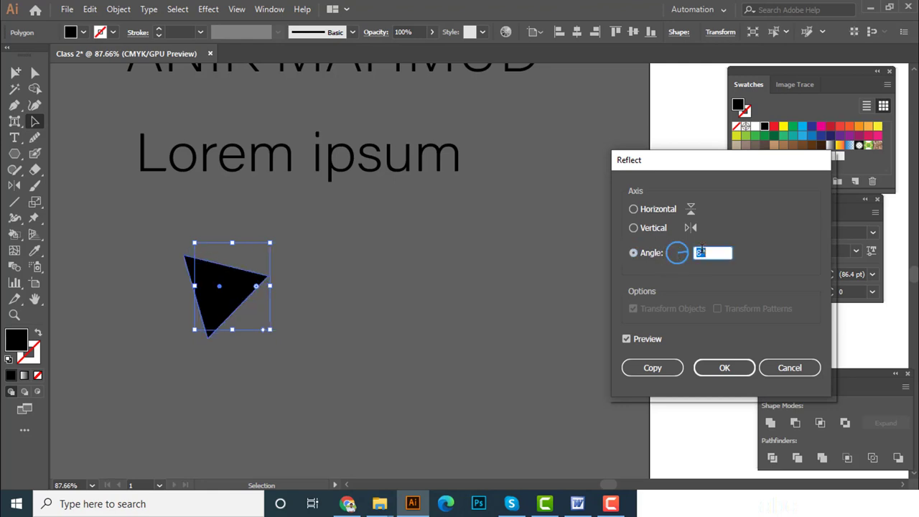
key("Up")
key("Up")
key("Up")
key("Up")
key("Up")
key("Up")
key("Up")
key("Up")
key("Up")
key("Up")
key("Up")
key("Up")
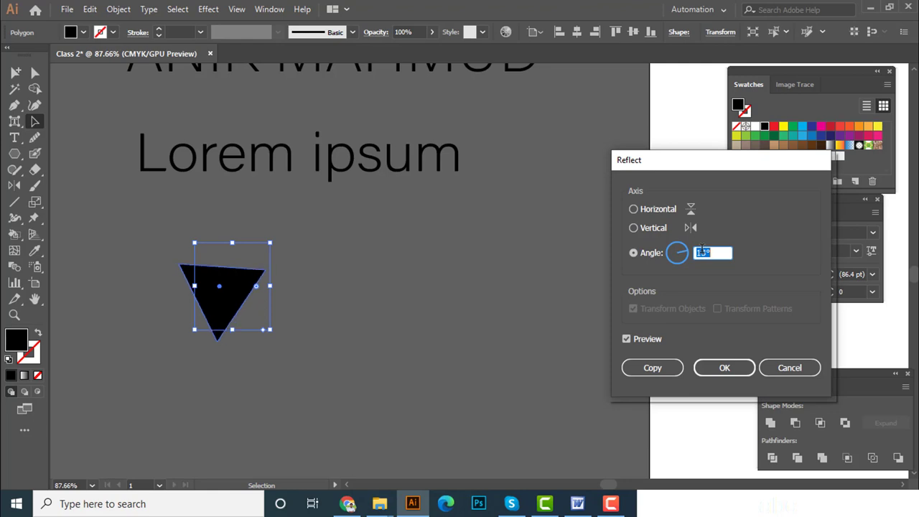
key("Up")
key("Up")
key("Up")
key("Up")
key("Up")
key("Up")
key("Up")
key("Up")
key("Up")
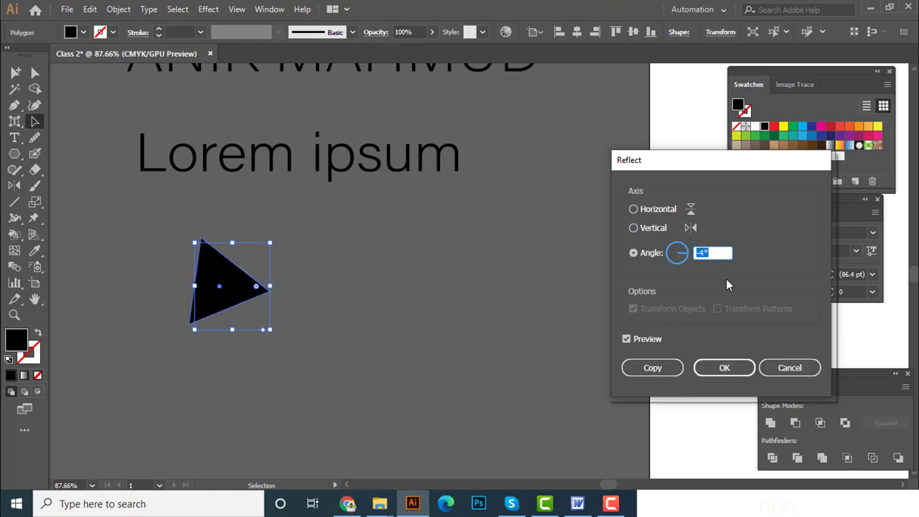
key("Up")
key("Up")
key("Up")
key("Up")
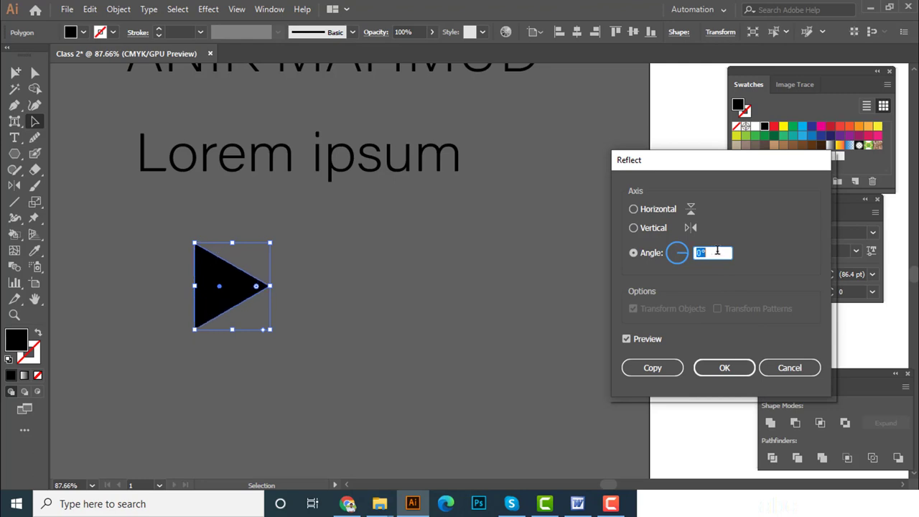
left_click(648, 231)
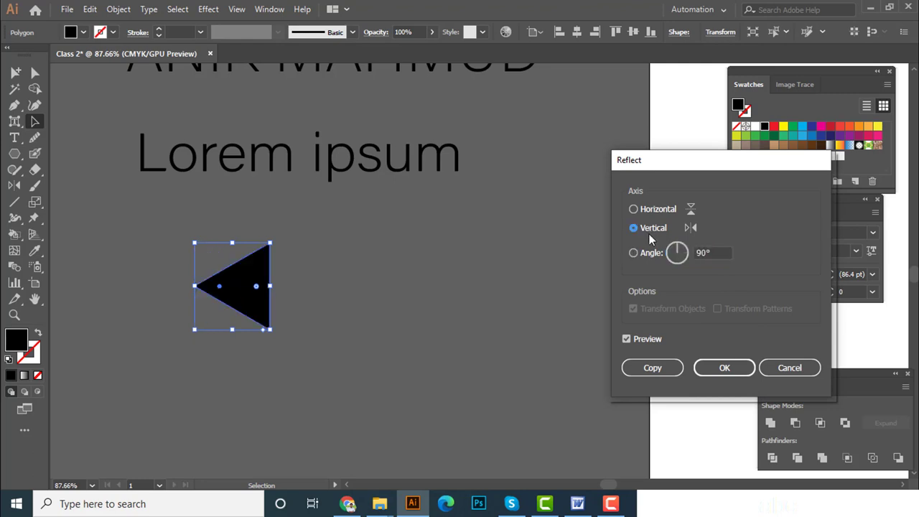
left_click(671, 369)
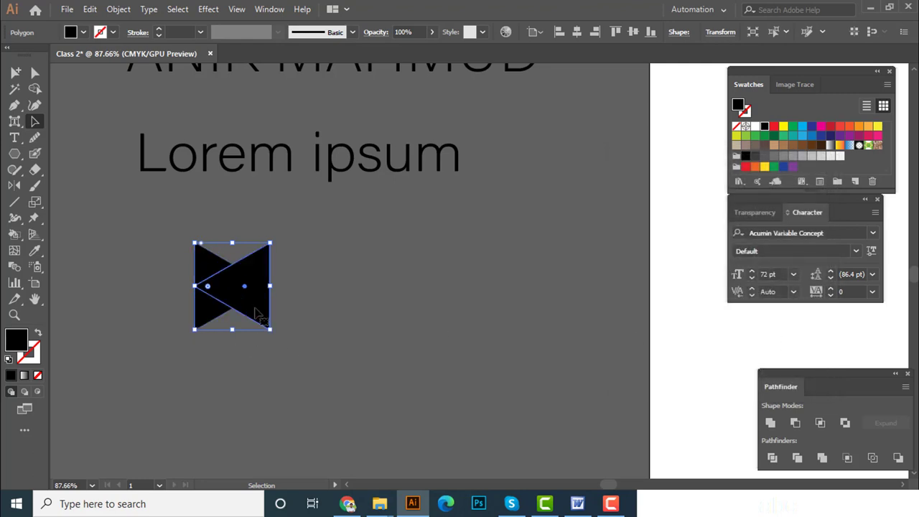
Step: Drag the mirrored triangle right until the tips meet as a bow tie, then deselect
scroll(261, 295, "up", 3)
mouse_move(260, 307)
left_mouse_down()
mouse_move(367, 307)
mouse_move(338, 291)
mouse_move(348, 293)
left_mouse_up()
left_click(501, 308)
scroll(317, 303, "up", 1)
left_click(305, 231)
Step: Zoom out over the artwork, then bring up the Word course outline and minimise it
scroll(312, 238, "up", 3)
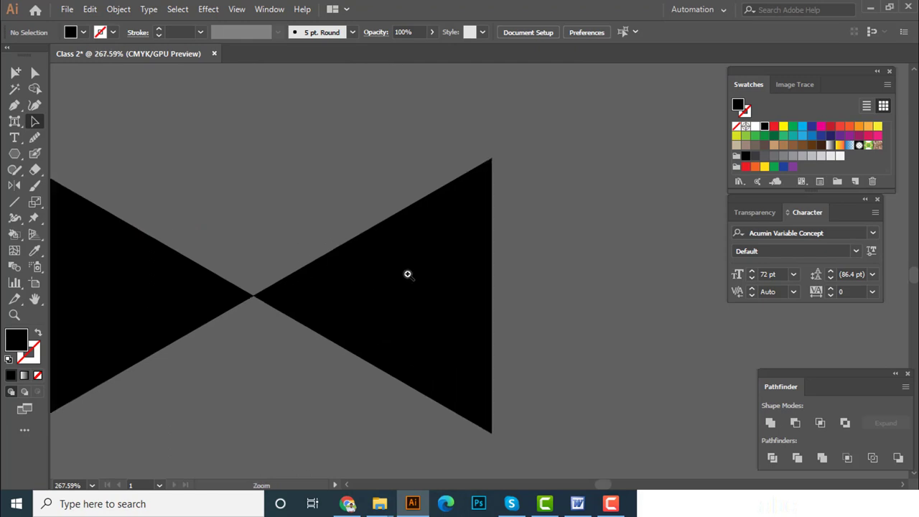
scroll(285, 299, "up", 8)
scroll(324, 316, "down", 9)
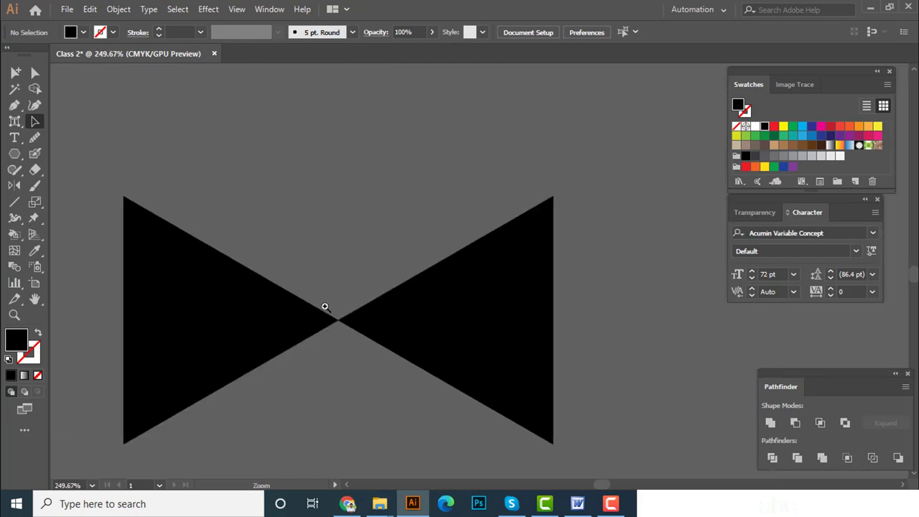
scroll(345, 320, "down", 2)
scroll(323, 326, "down", 6)
scroll(281, 328, "down", 1)
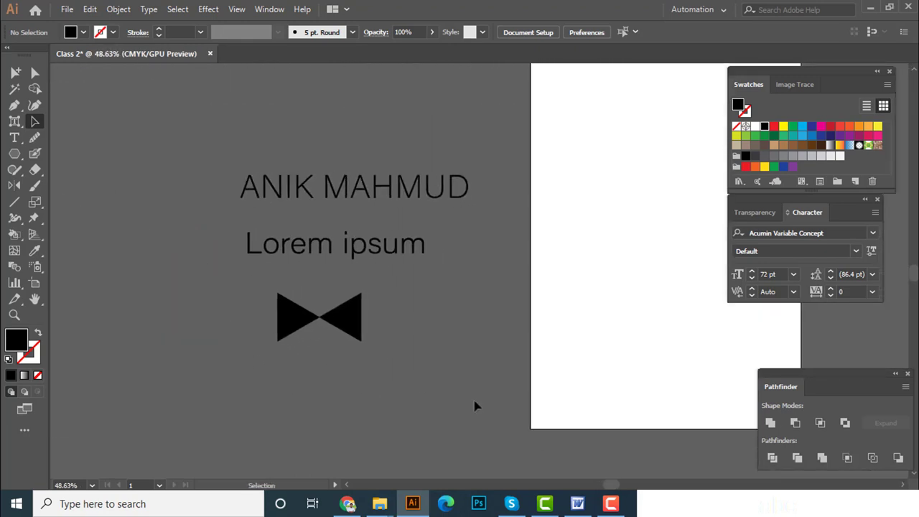
left_click(577, 503)
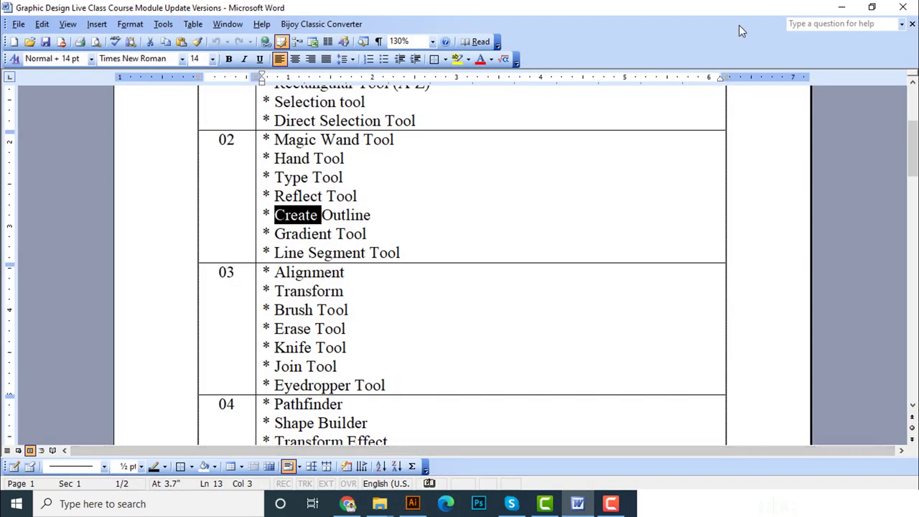
left_click(841, 8)
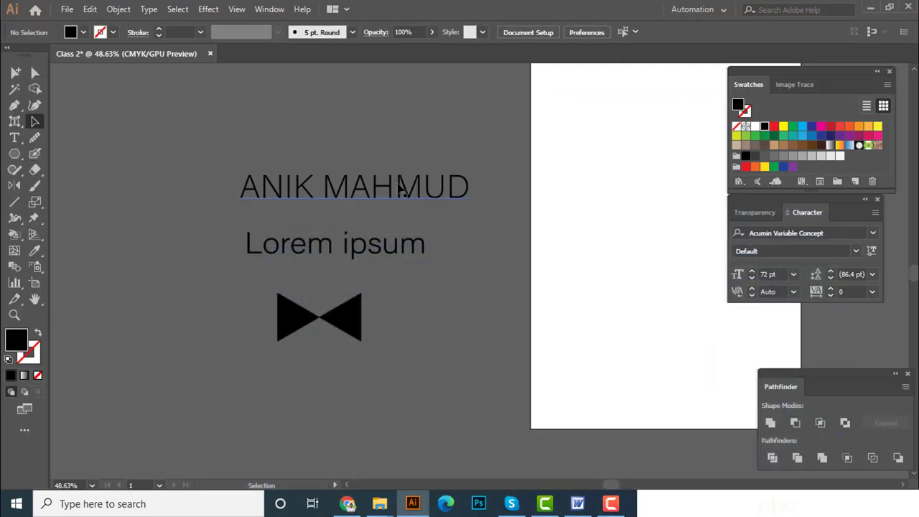
Step: Select the right bow-tie triangle and place the Gradient panel from the Window menu beside the artwork
left_click(402, 188)
scroll(431, 287, "up", 2)
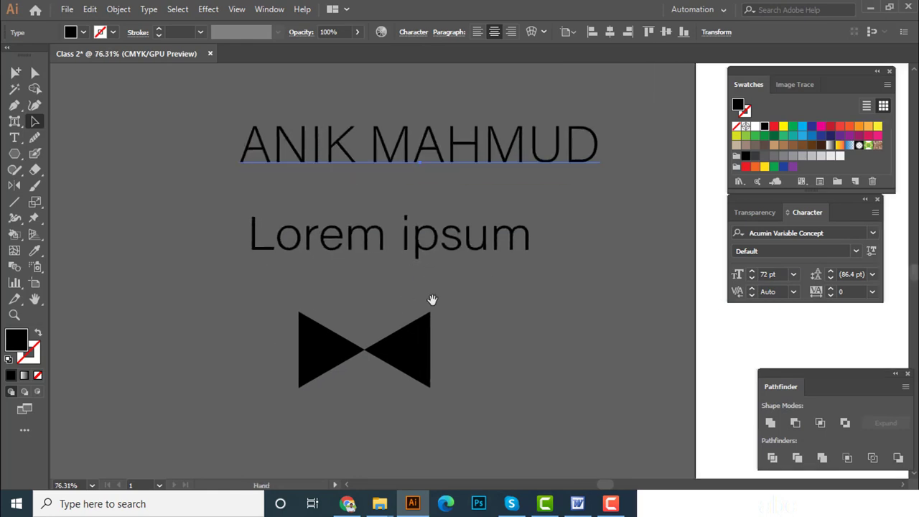
left_click_drag(432, 299, 385, 274)
left_click(379, 307)
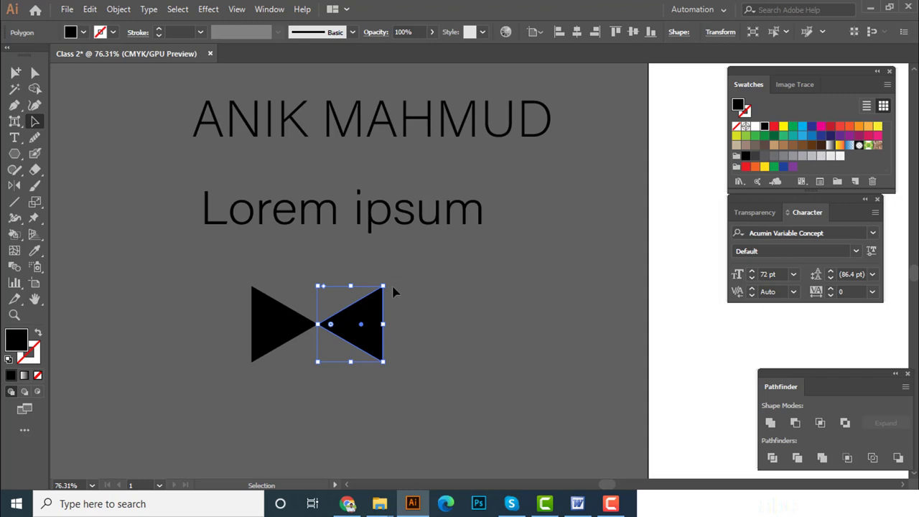
left_click(269, 11)
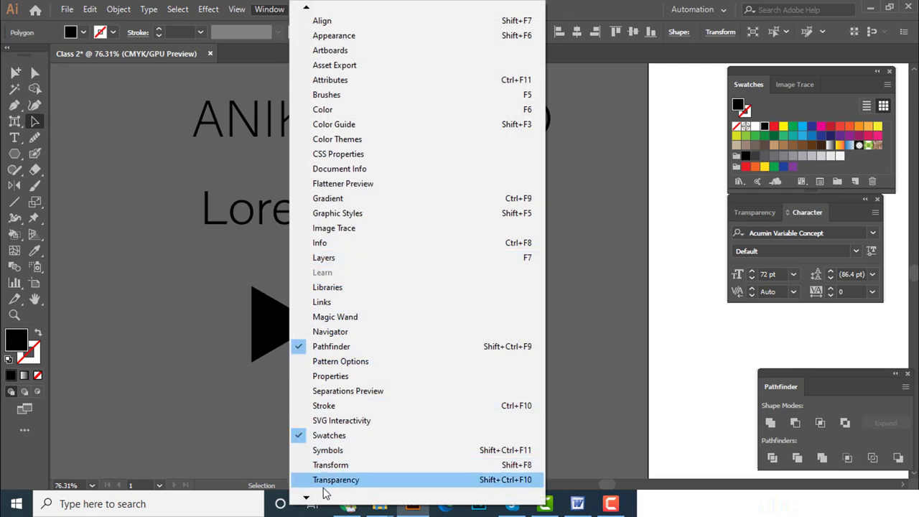
scroll(322, 489, "down", 1)
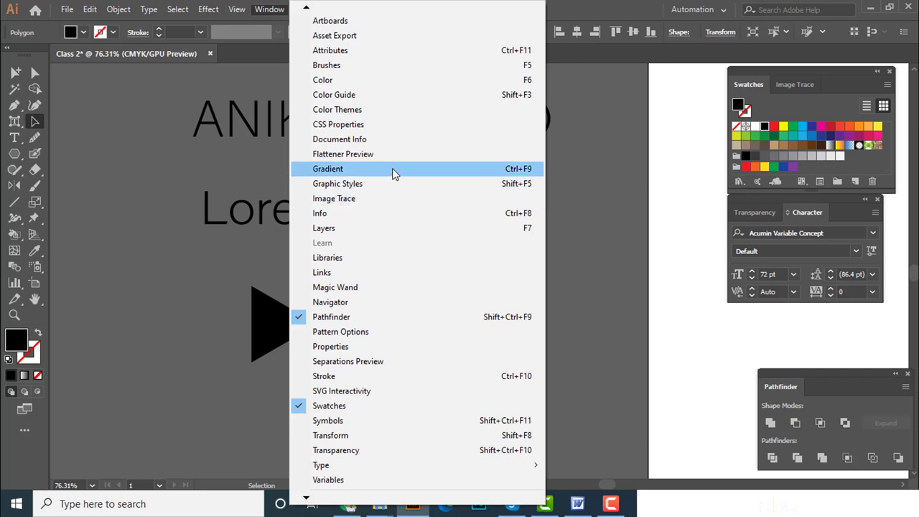
left_click(496, 172)
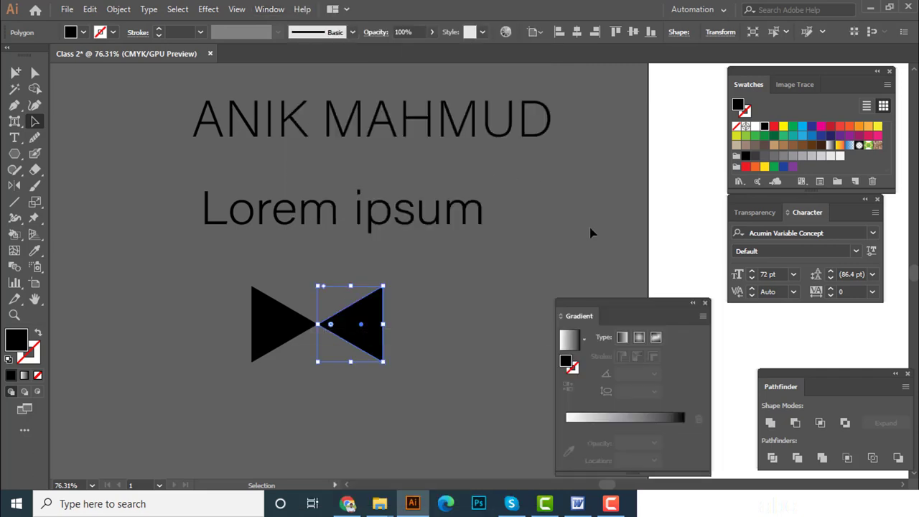
left_click_drag(663, 301, 680, 238)
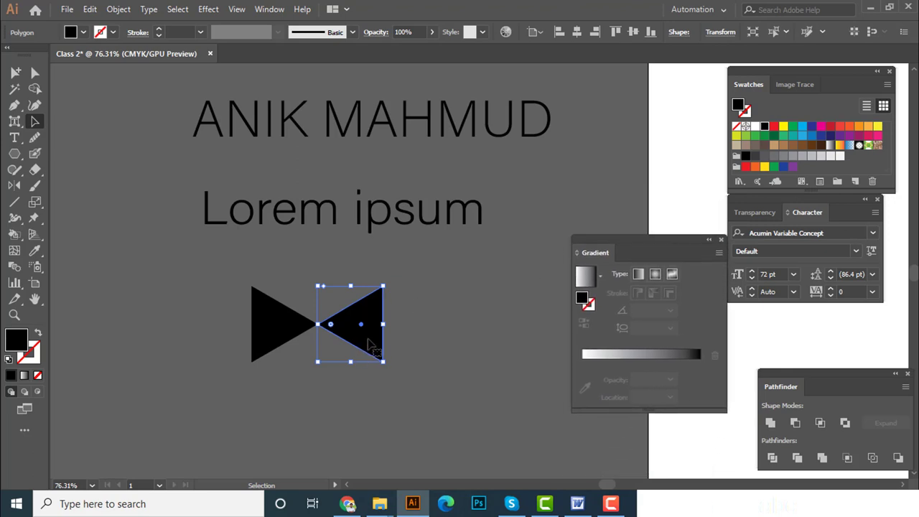
Step: Apply the default white-to-black gradient to the right and then the left bow-tie triangle
left_click(585, 280)
left_click(481, 325)
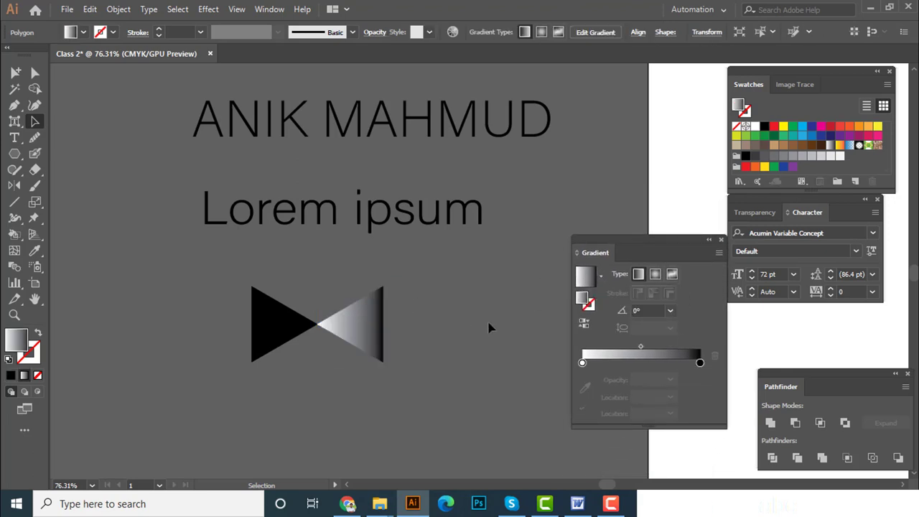
mouse_move(392, 332)
left_mouse_down()
mouse_move(535, 324)
mouse_move(371, 366)
mouse_move(447, 373)
mouse_move(300, 355)
mouse_move(251, 361)
left_mouse_up()
key("v")
left_click(252, 361)
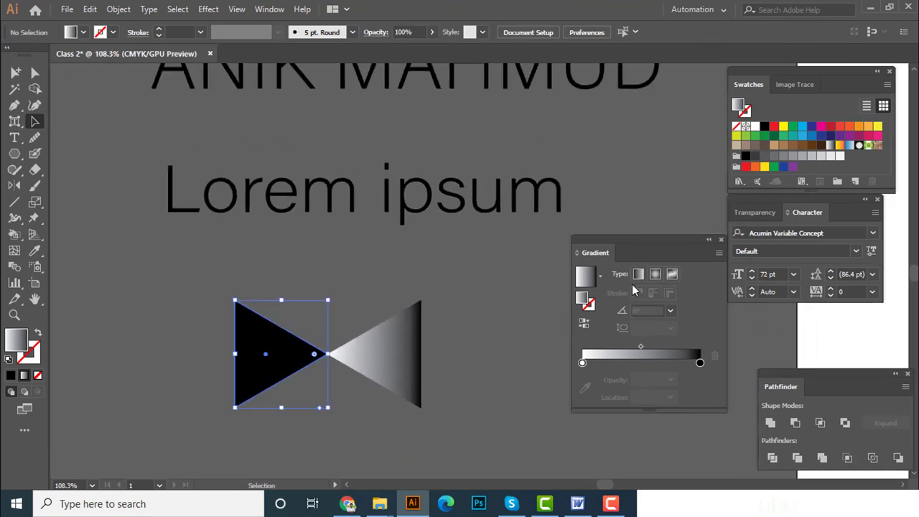
left_click(585, 279)
left_click(473, 320)
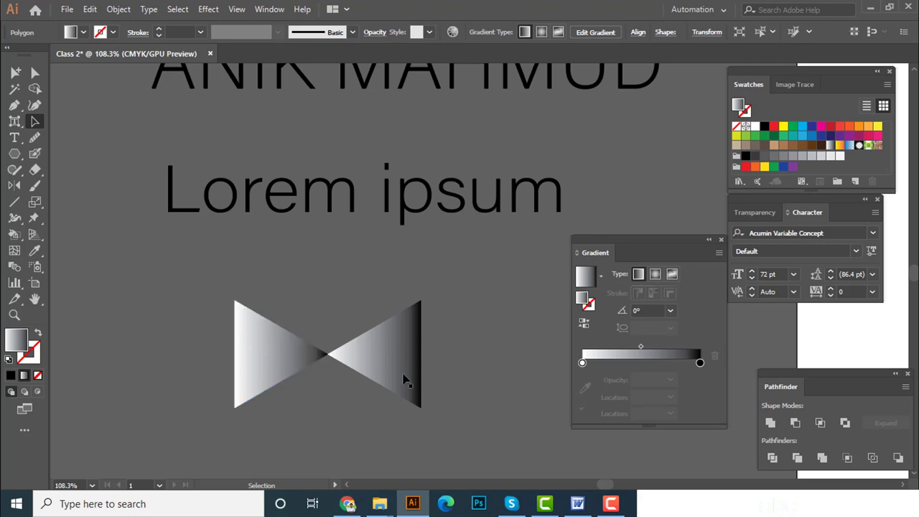
key("z")
mouse_move(414, 374)
left_mouse_down()
mouse_move(481, 371)
mouse_move(361, 359)
left_mouse_up()
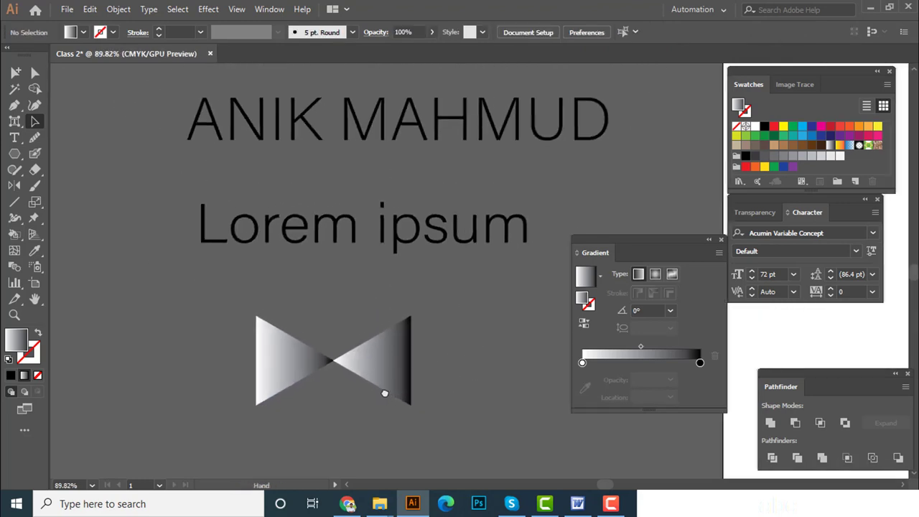
mouse_move(386, 389)
left_mouse_down()
mouse_move(405, 339)
mouse_move(363, 363)
left_mouse_up()
left_click(386, 208)
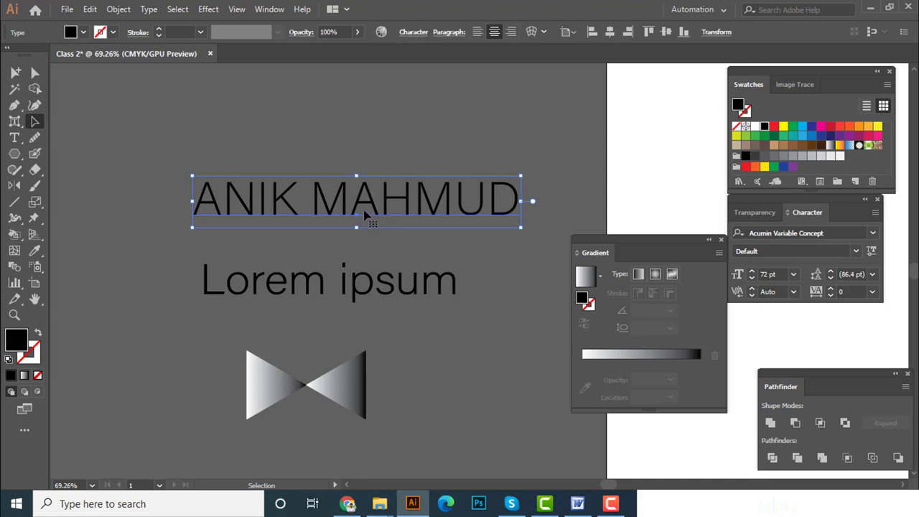
Step: Nudge the name text up, set its fill to white, then apply the gradient
left_click_drag(373, 193, 374, 169)
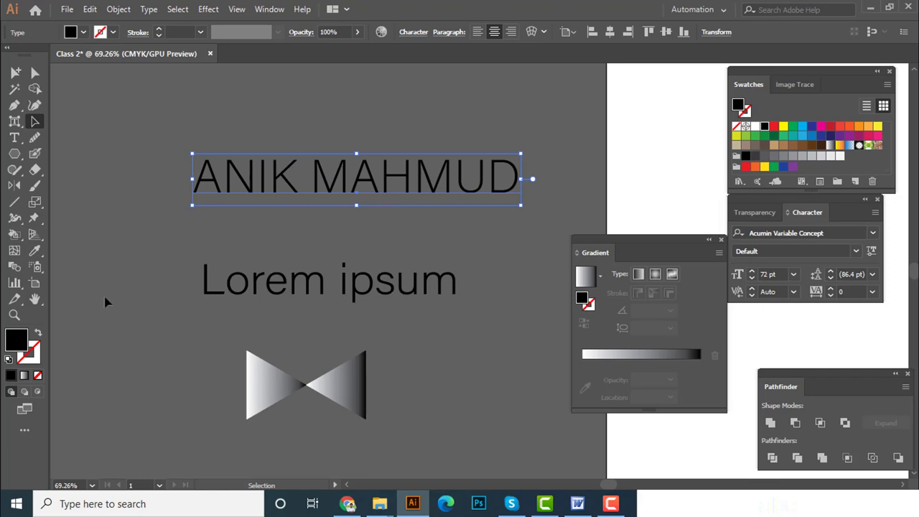
left_click(839, 156)
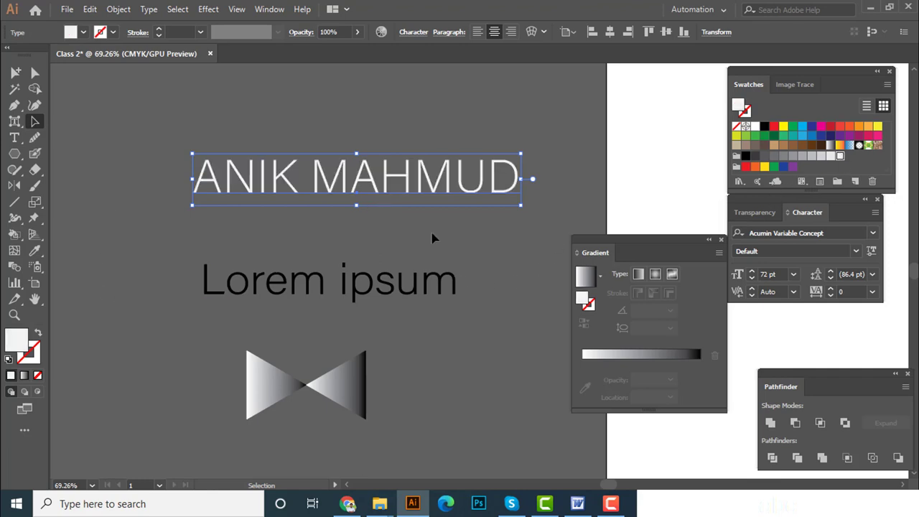
left_click(585, 277)
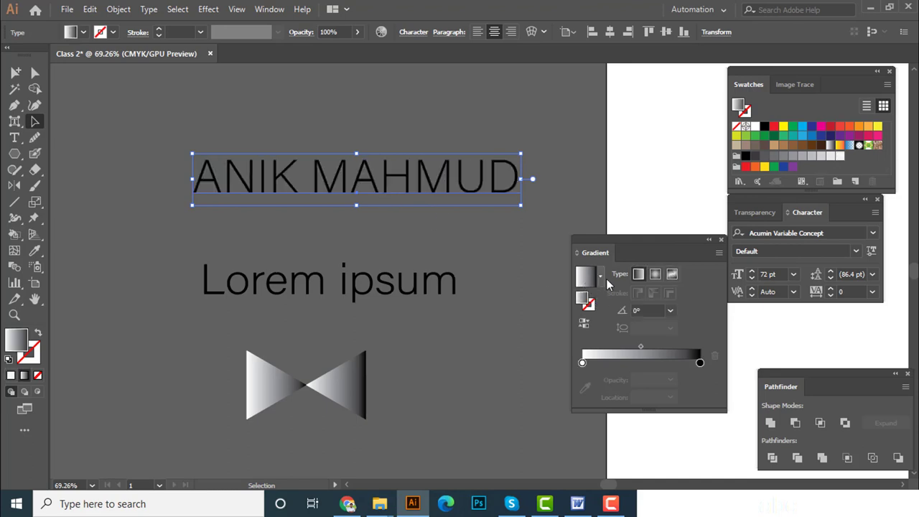
left_click(415, 213)
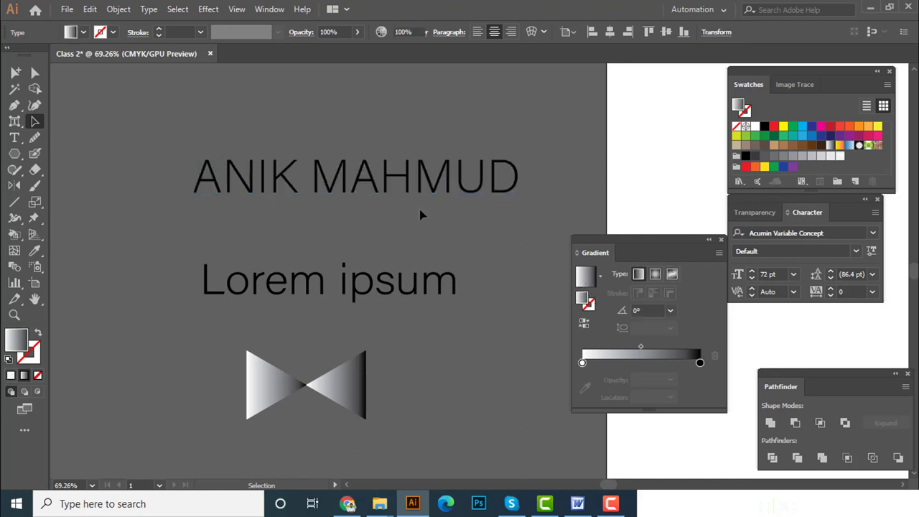
Step: Apply the same white-to-black gradient to the outlined Lorem ipsum
scroll(405, 207, "up", 3)
scroll(404, 204, "down", 2)
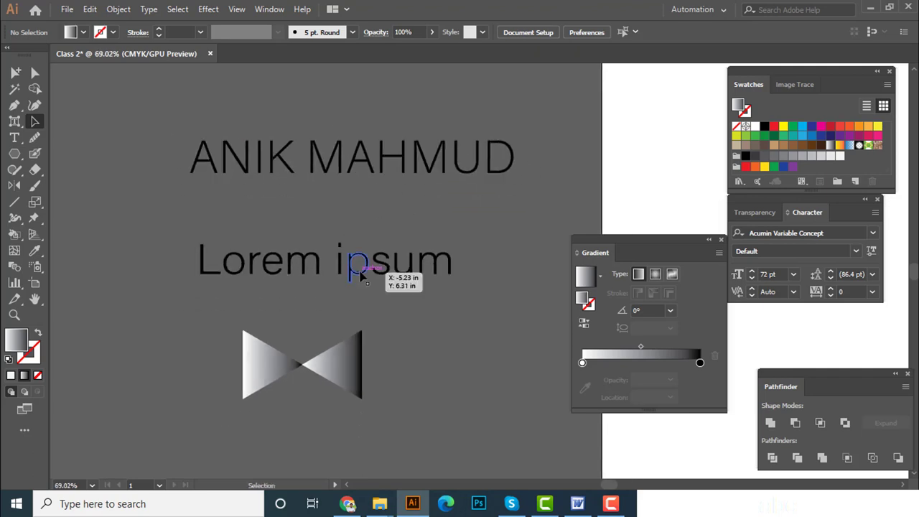
left_click(359, 266)
left_click(585, 277)
left_click(488, 298)
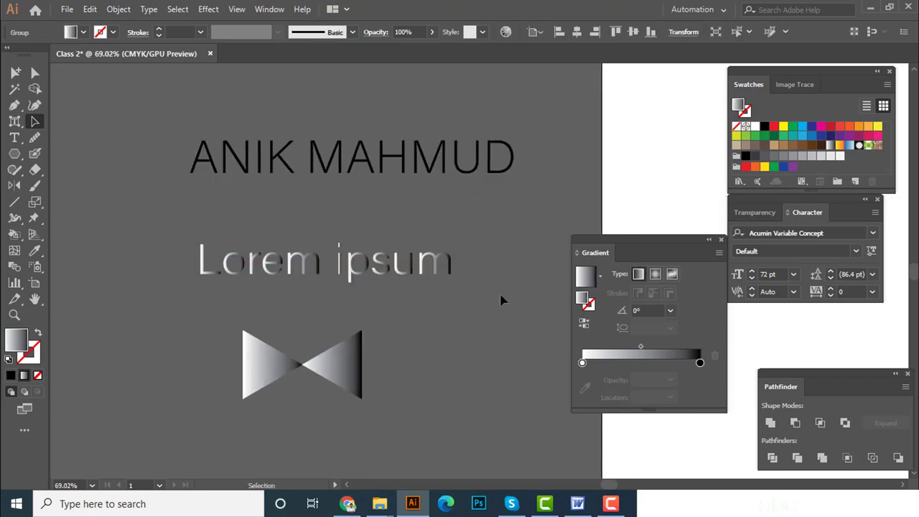
scroll(366, 290, "up", 2)
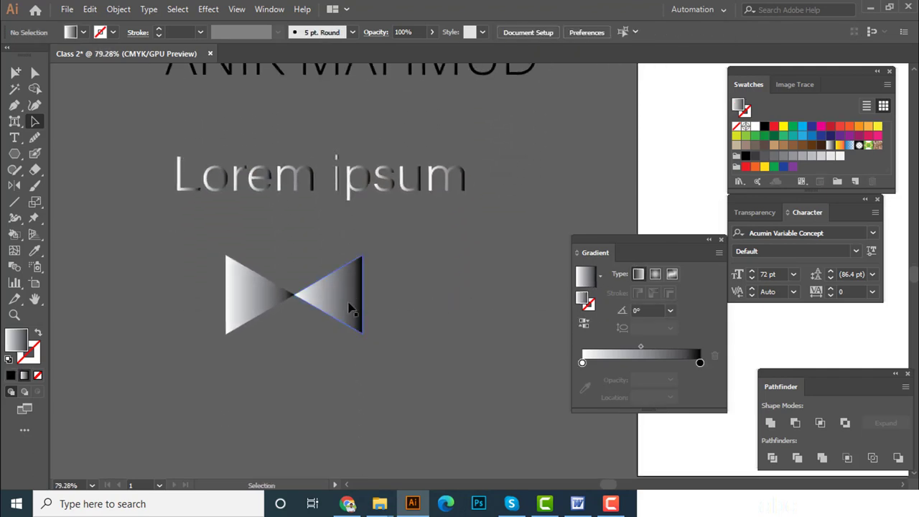
Step: Set the right triangle's gradient start stop to light blue
left_click(349, 304)
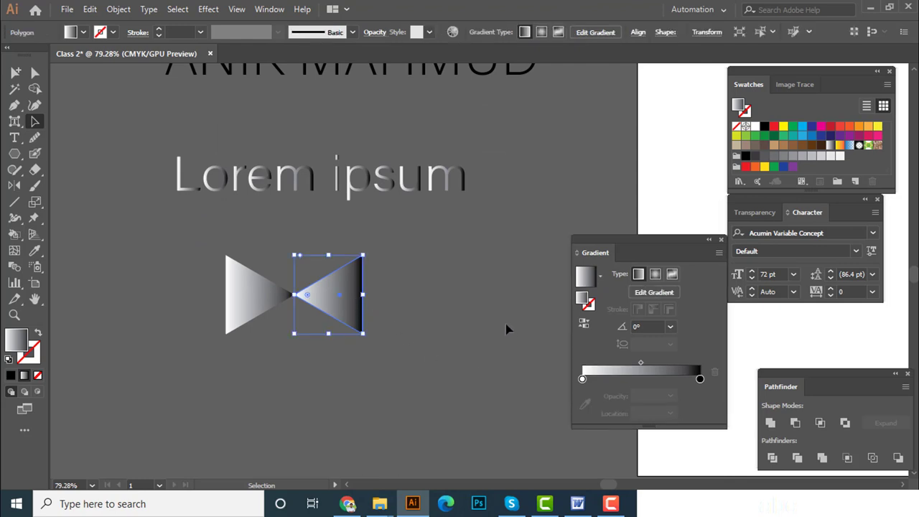
left_click(582, 379)
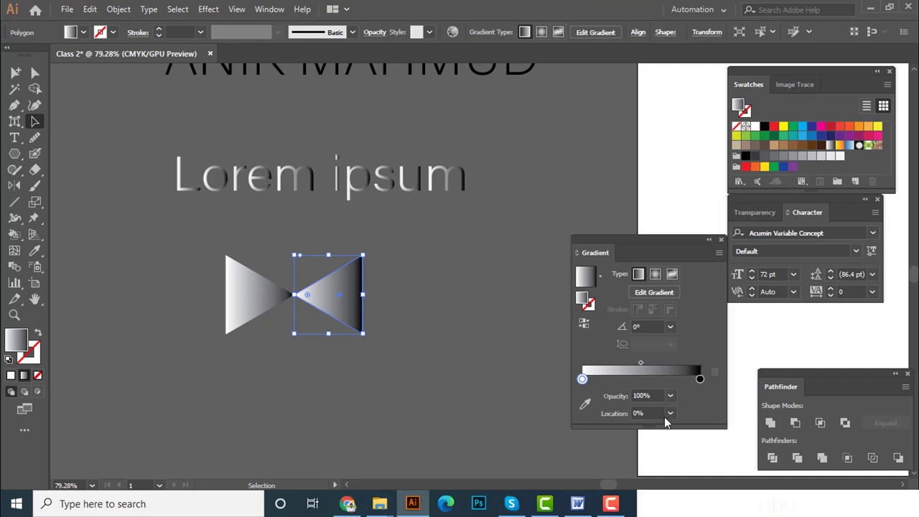
double_click(583, 380)
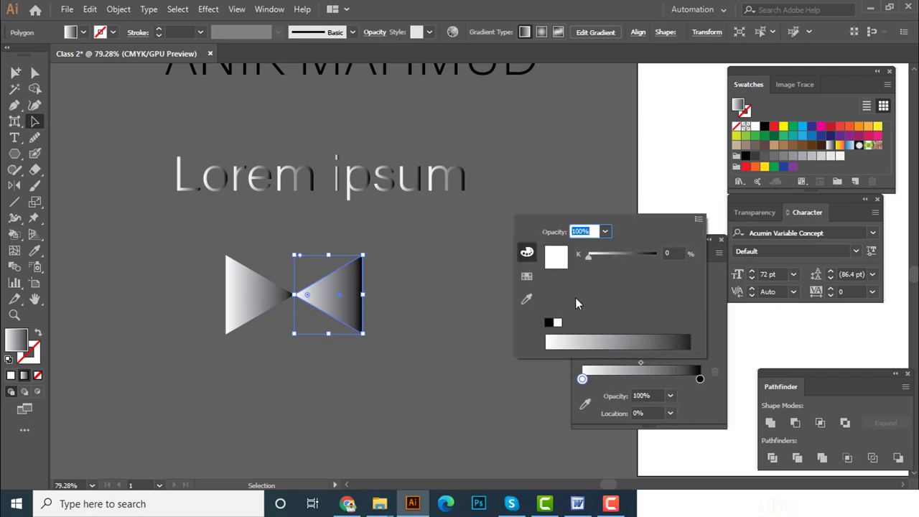
left_click(530, 276)
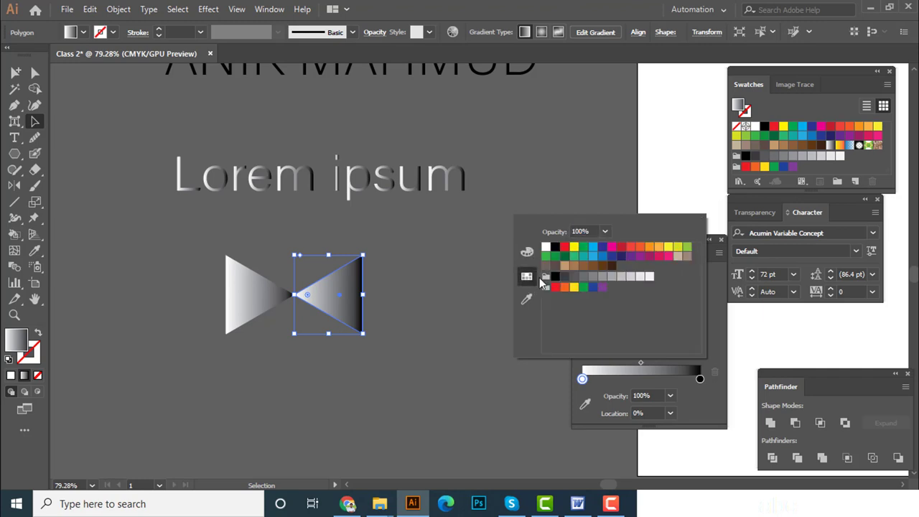
left_click(650, 249)
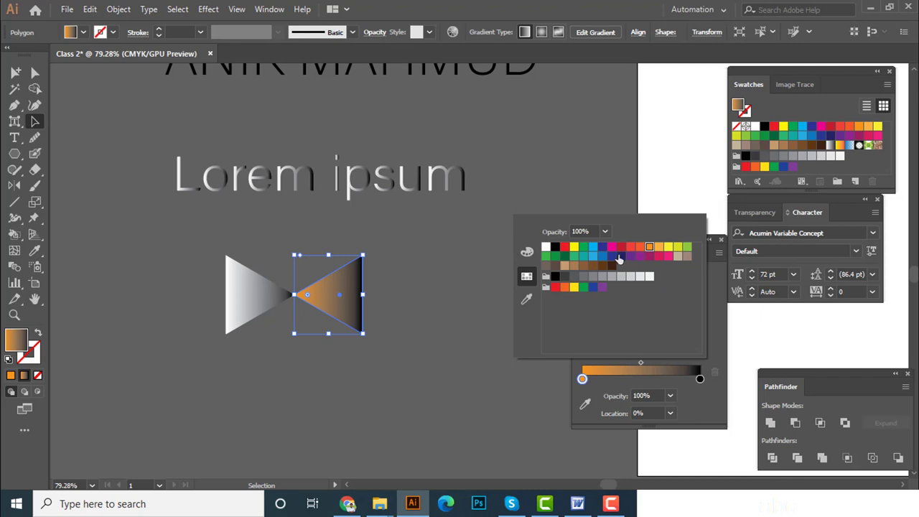
left_click(593, 256)
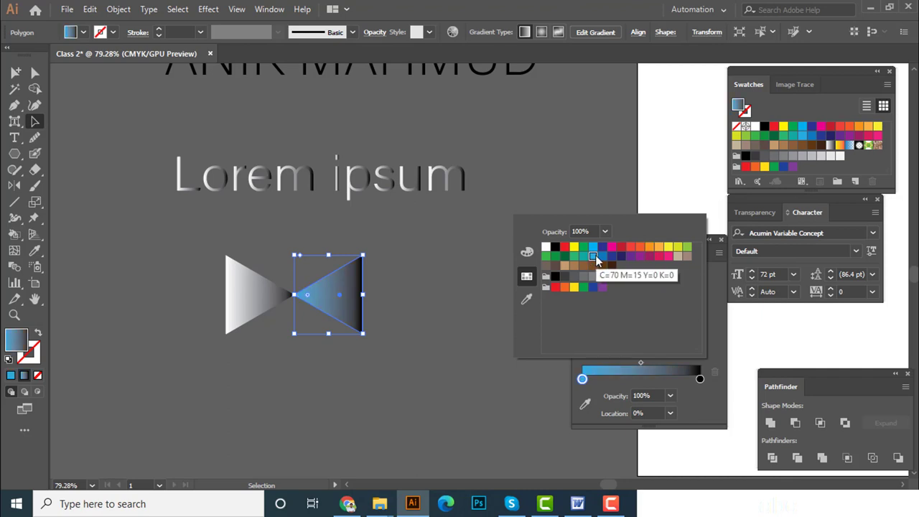
Step: Change the gradient's black end stop to orange and zoom in on the bow-tie
double_click(700, 379)
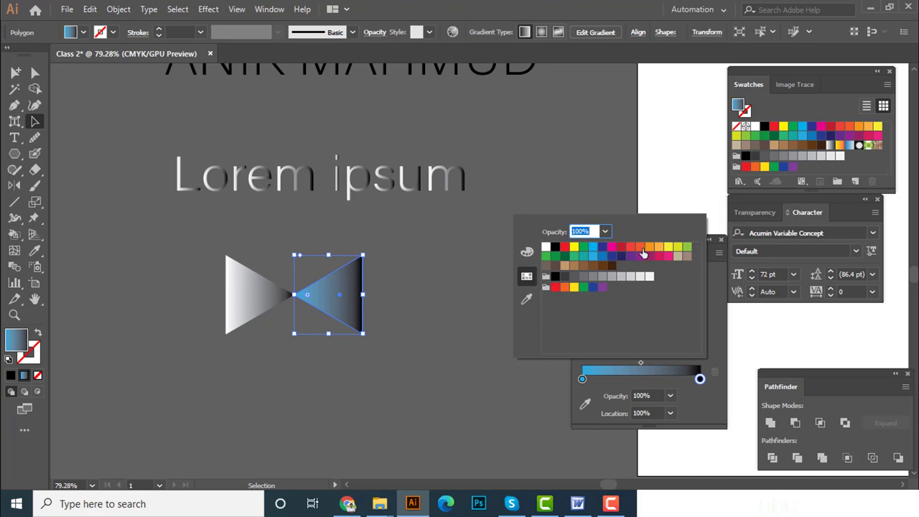
left_click(640, 248)
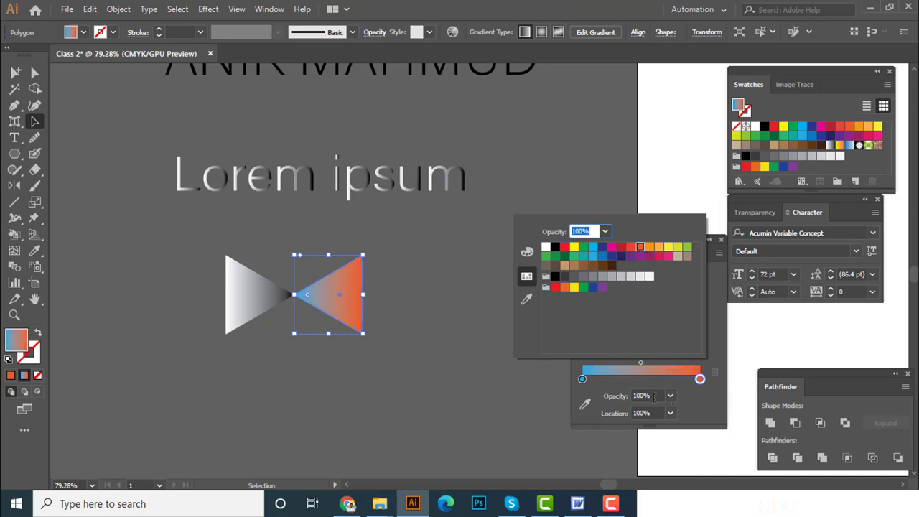
key("Return")
scroll(413, 287, "up", 5)
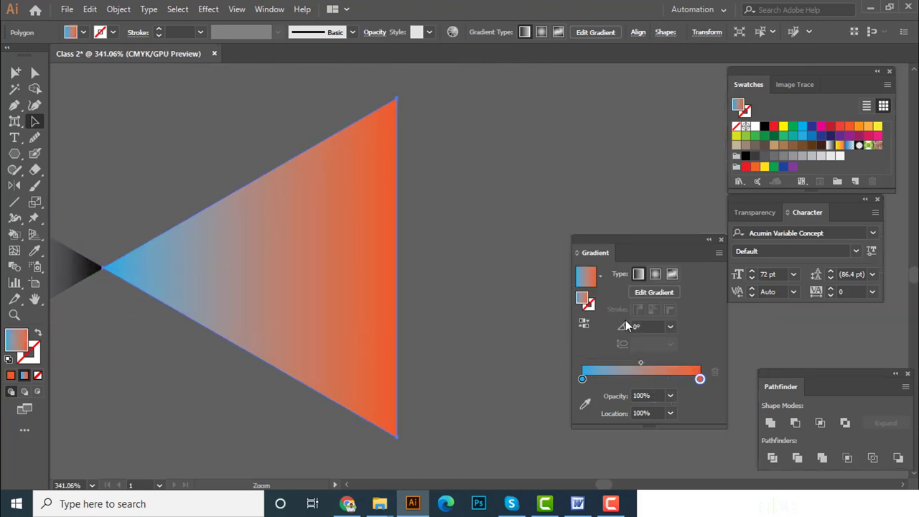
left_click_drag(407, 285, 445, 302)
scroll(423, 291, "down", 2)
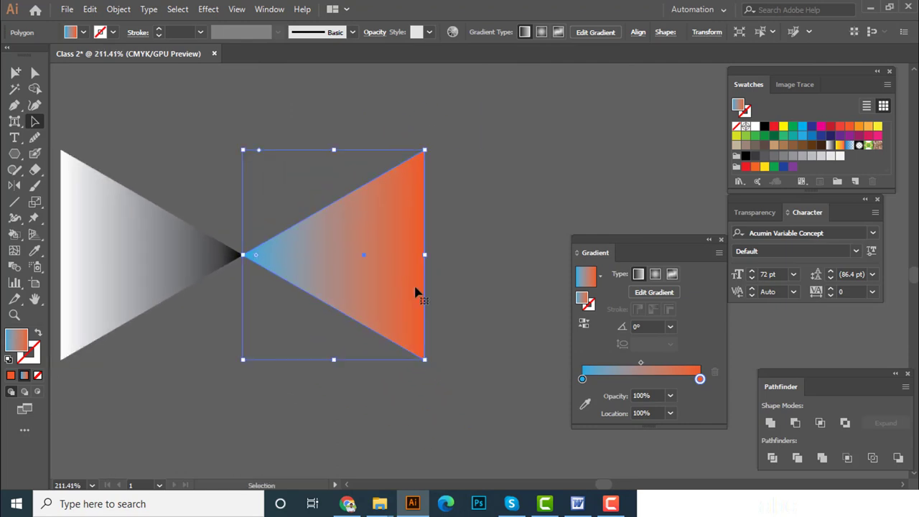
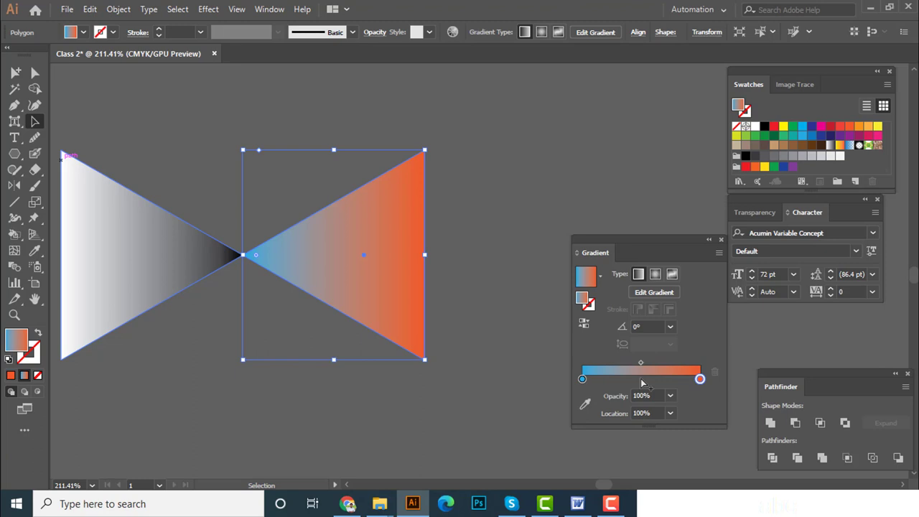
Step: Add a crimson colour stop in the middle of the triangle's gradient
left_click(641, 380)
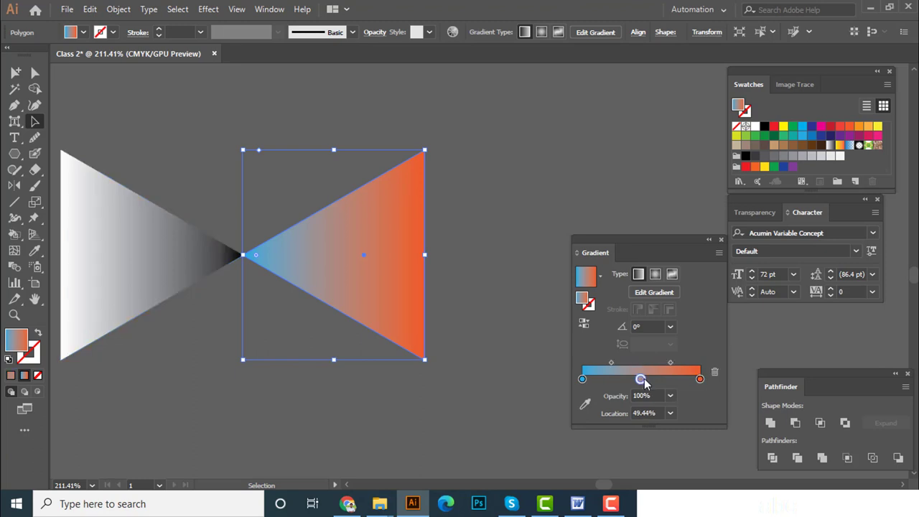
double_click(641, 379)
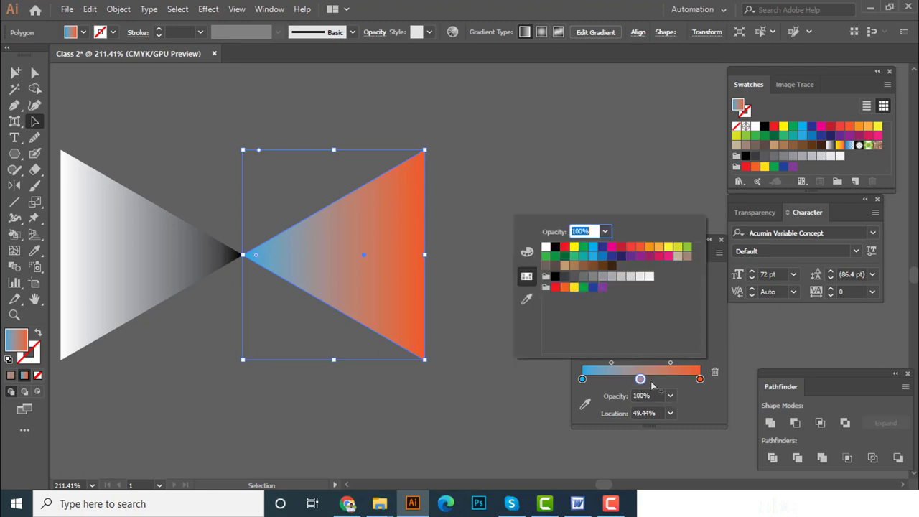
left_click(602, 257)
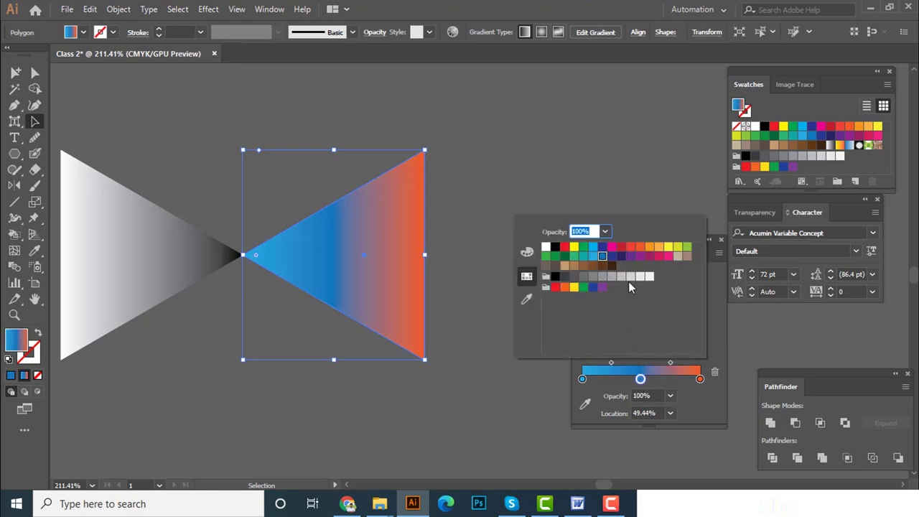
left_click(621, 247)
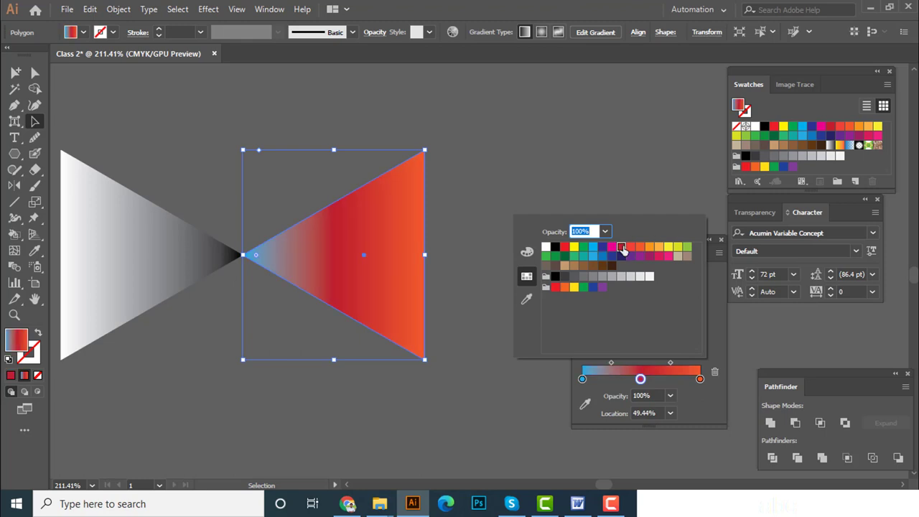
left_click(678, 379)
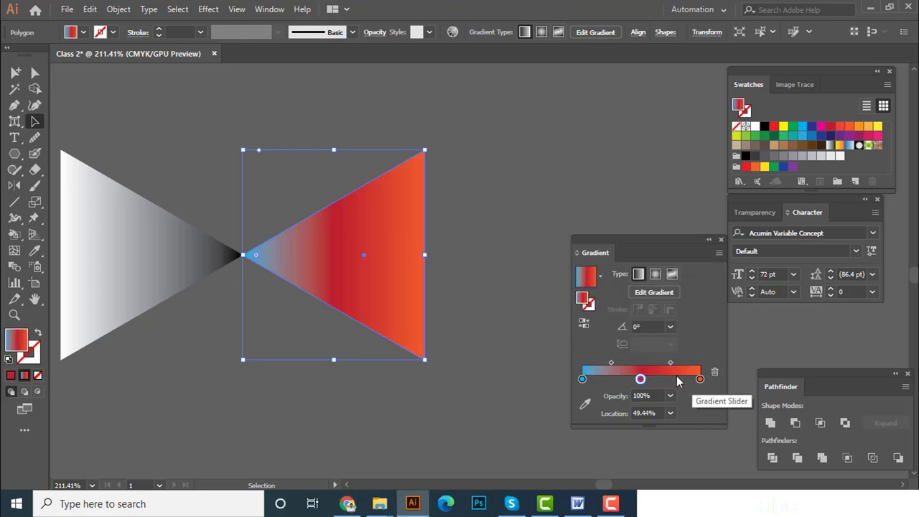
Step: Add a yellow stop near the gradient's right end, then drag it off to remove it
left_click(676, 379)
double_click(676, 379)
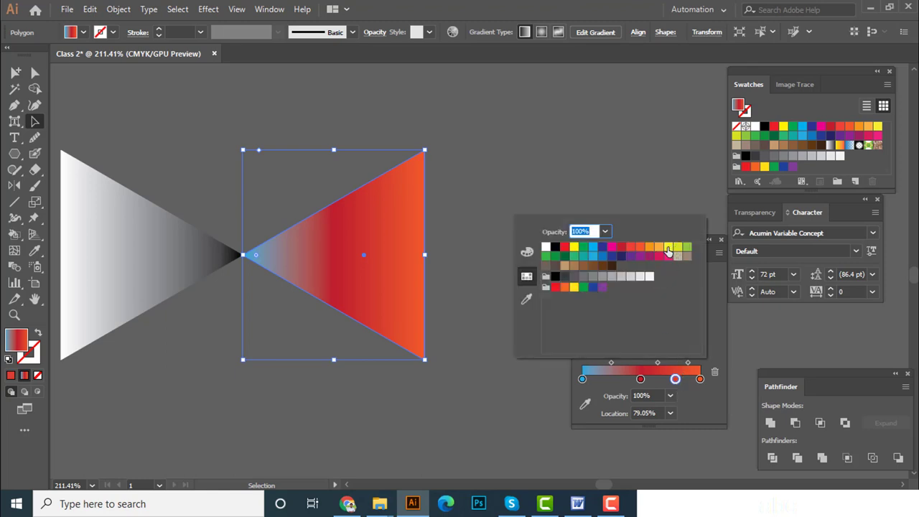
left_click(669, 248)
left_click(686, 395)
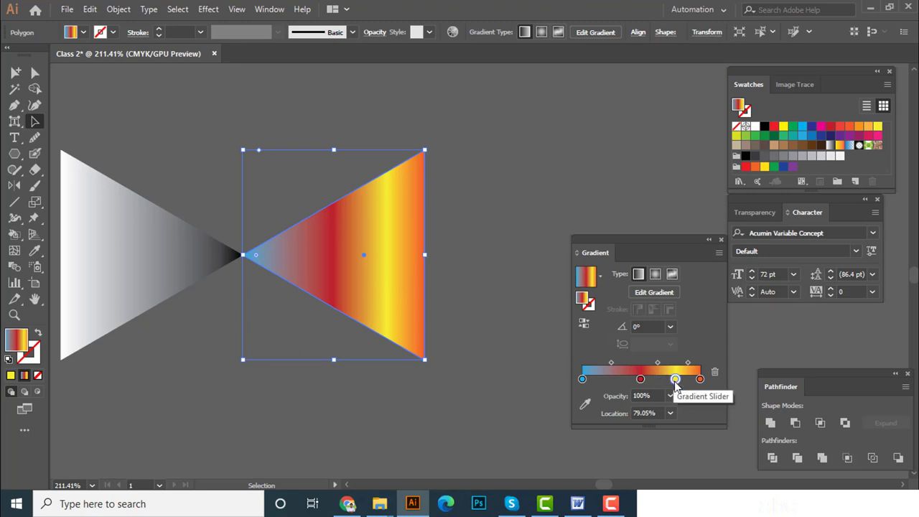
left_click_drag(676, 379, 674, 428)
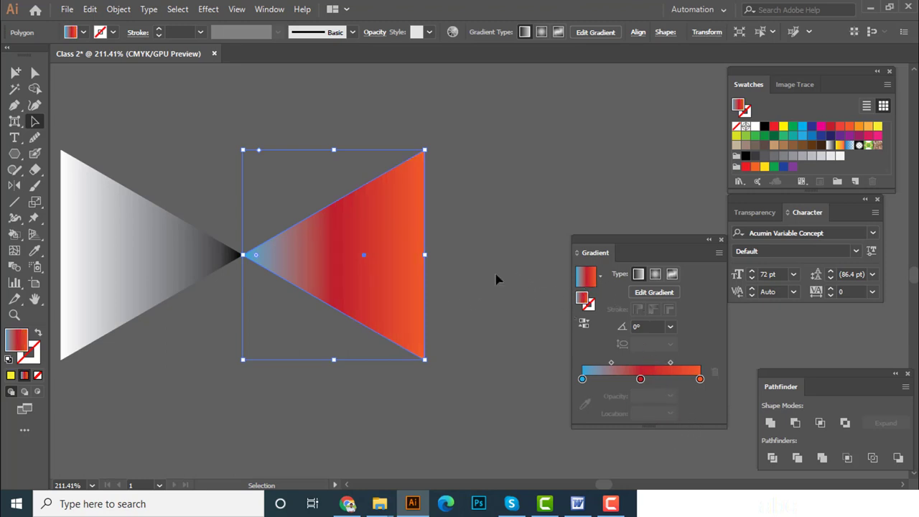
left_click(654, 274)
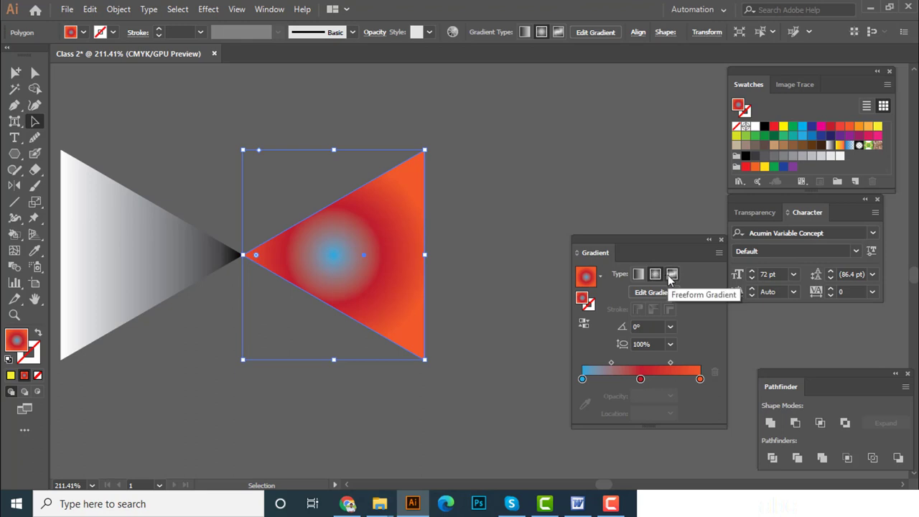
left_click(671, 275)
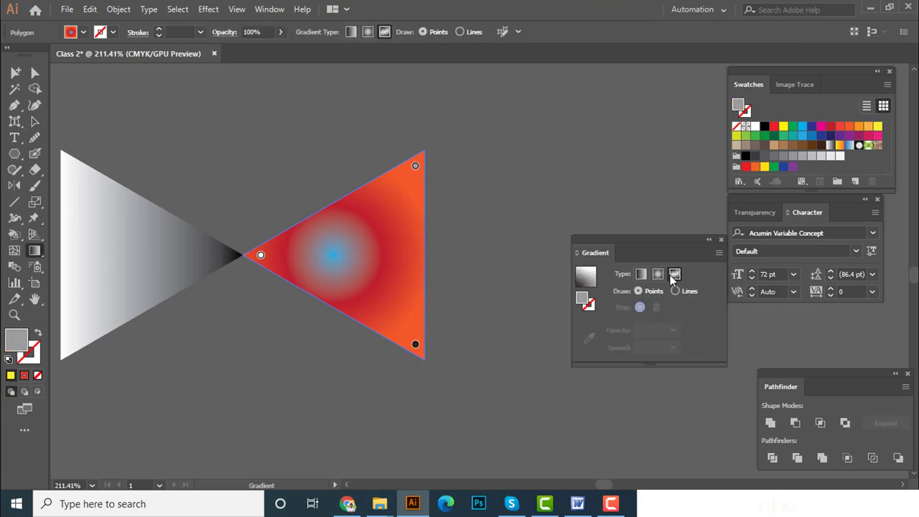
left_click(660, 279)
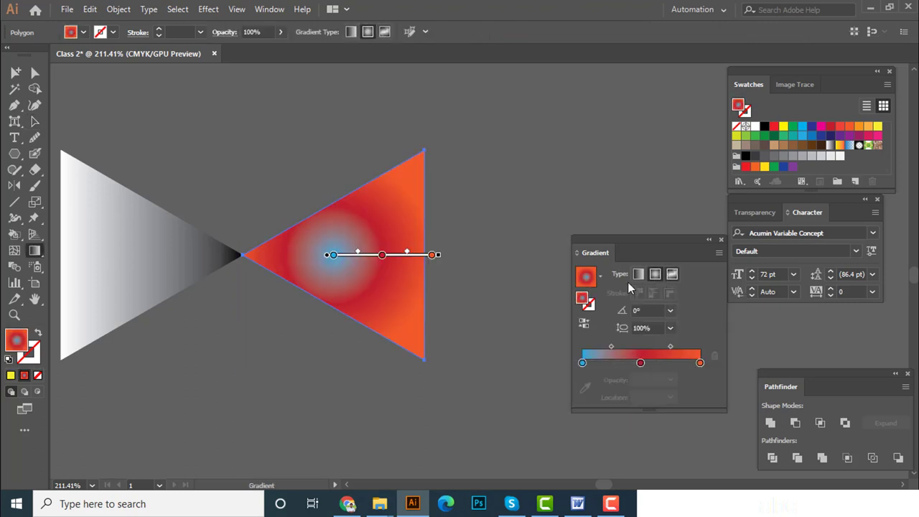
left_click(672, 274)
key("z")
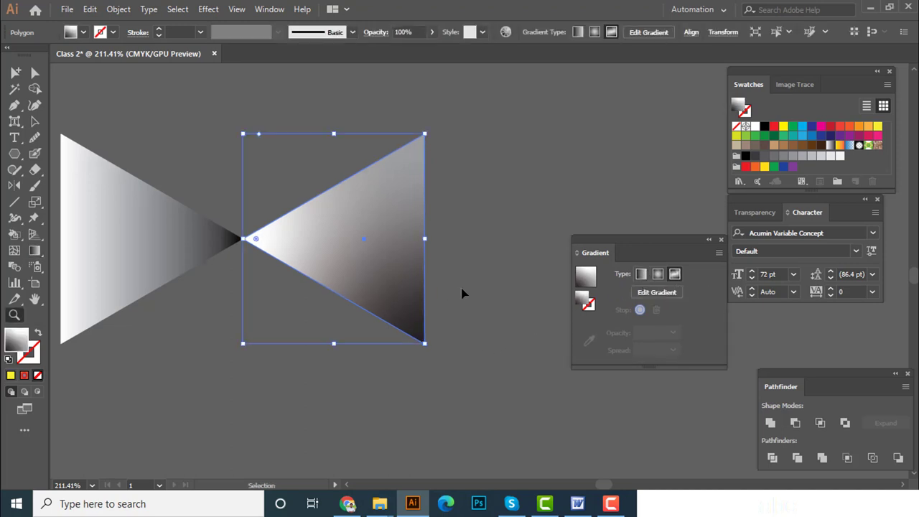
key("ctrl+z")
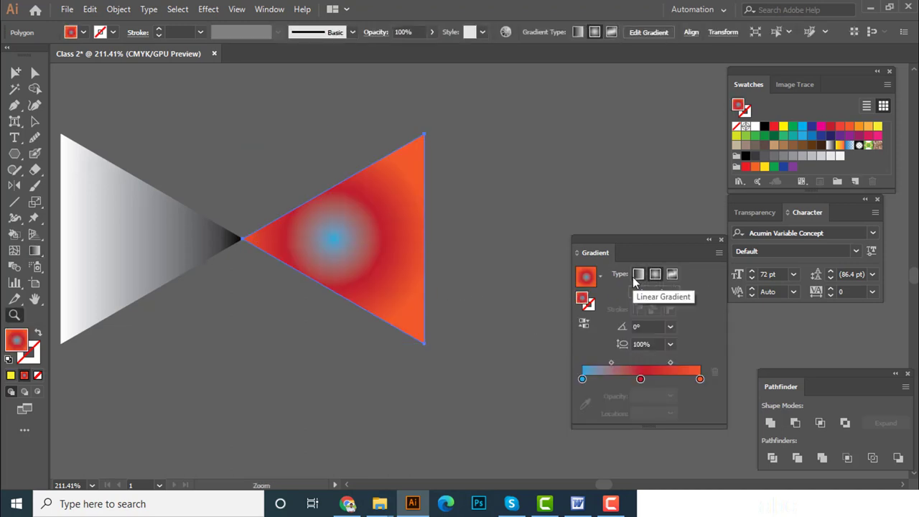
left_click(636, 276)
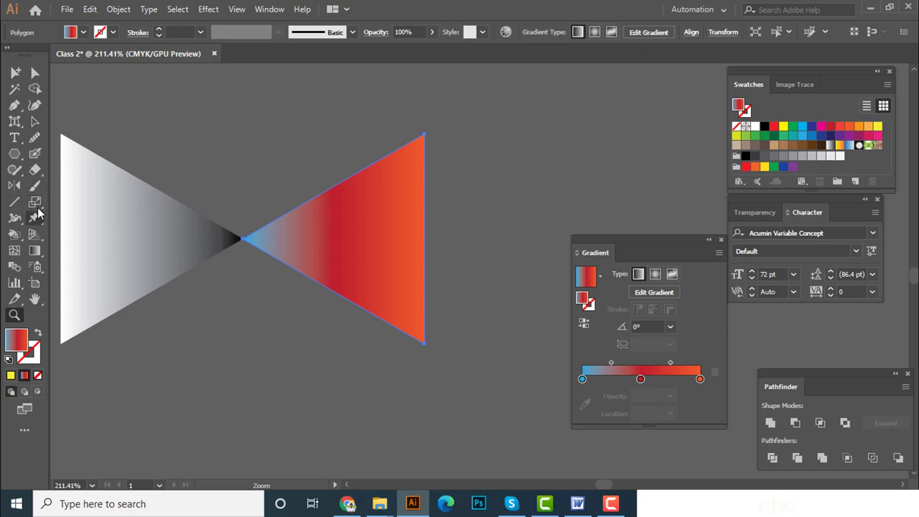
left_click(38, 250)
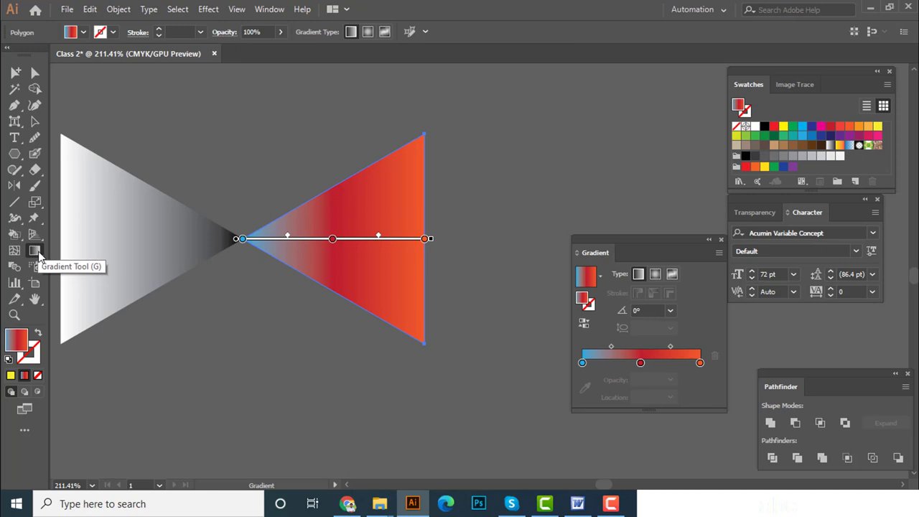
Step: Redraw the red triangle's gradient top to bottom, then undo it
scroll(306, 299, "down", 1)
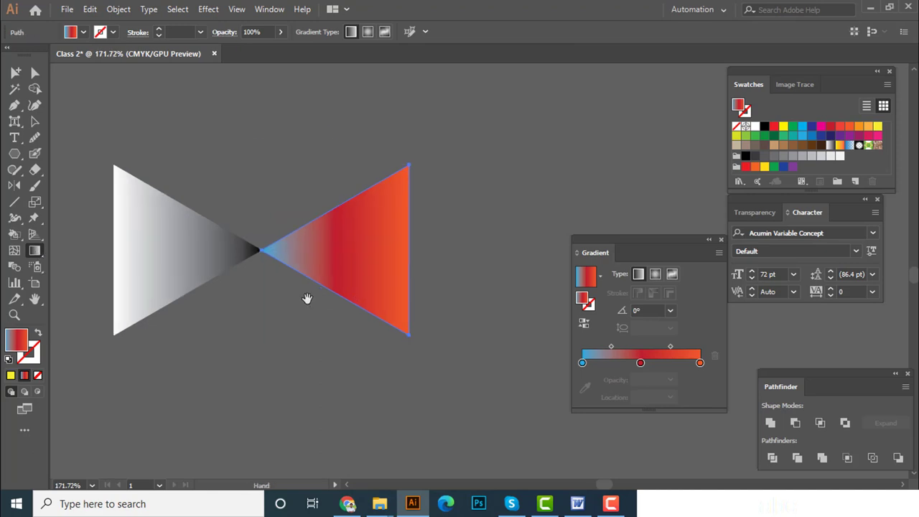
scroll(301, 300, "down", 1)
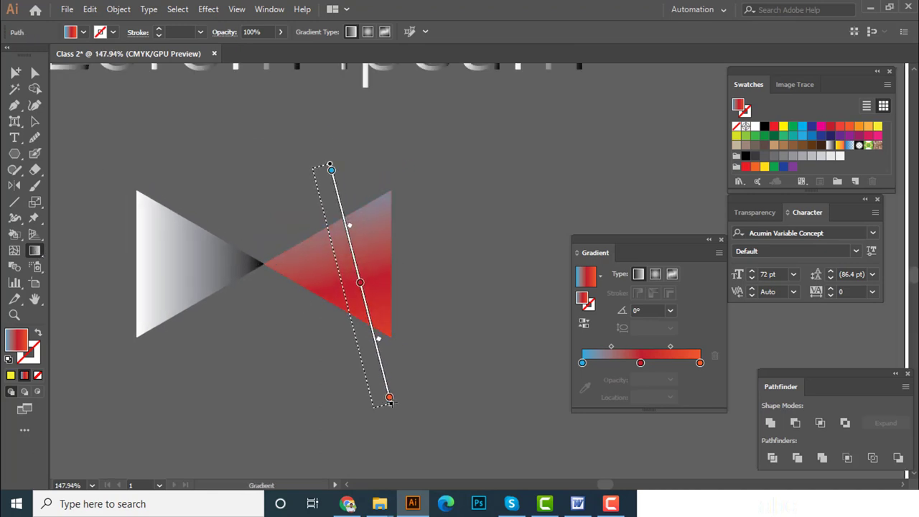
mouse_move(331, 170)
left_mouse_down()
mouse_move(388, 398)
mouse_move(335, 156)
mouse_move(378, 392)
left_mouse_up()
key("ctrl+z")
key("ctrl+z")
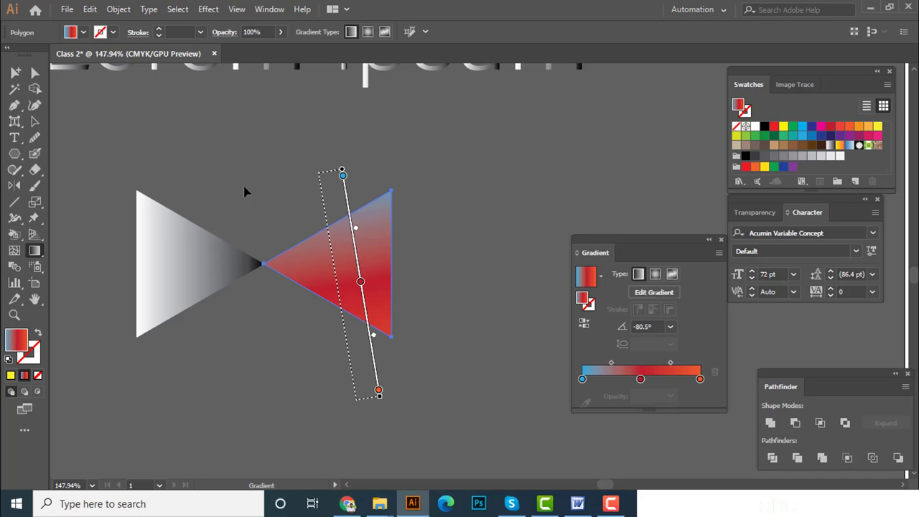
Step: Redraw the grey triangle's gradient on canvas at a 105.9° angle
key("v")
left_click(177, 259)
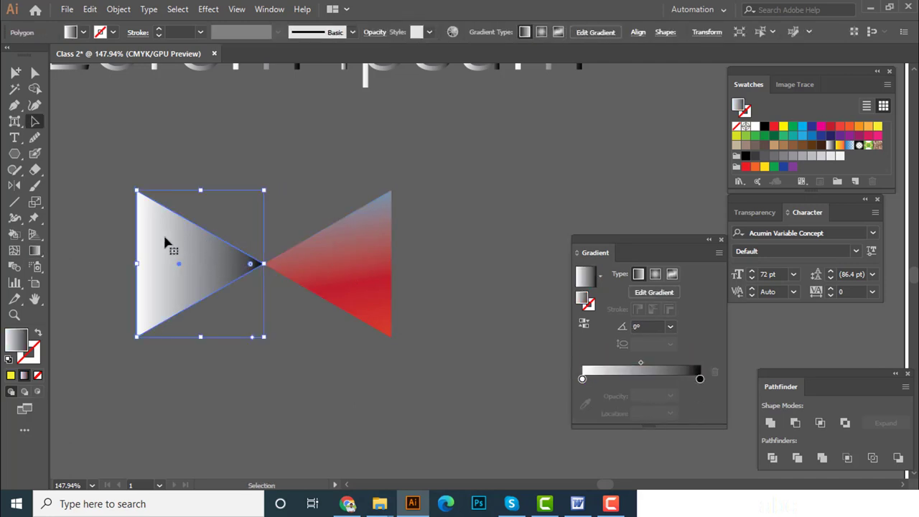
left_click(34, 251)
mouse_move(210, 173)
left_mouse_down()
mouse_move(186, 359)
mouse_move(241, 224)
mouse_move(279, 219)
mouse_move(294, 171)
mouse_move(207, 248)
mouse_move(258, 220)
mouse_move(318, 207)
mouse_move(340, 230)
mouse_move(294, 244)
mouse_move(410, 306)
mouse_move(174, 199)
mouse_move(115, 191)
mouse_move(91, 164)
left_mouse_up()
key("v")
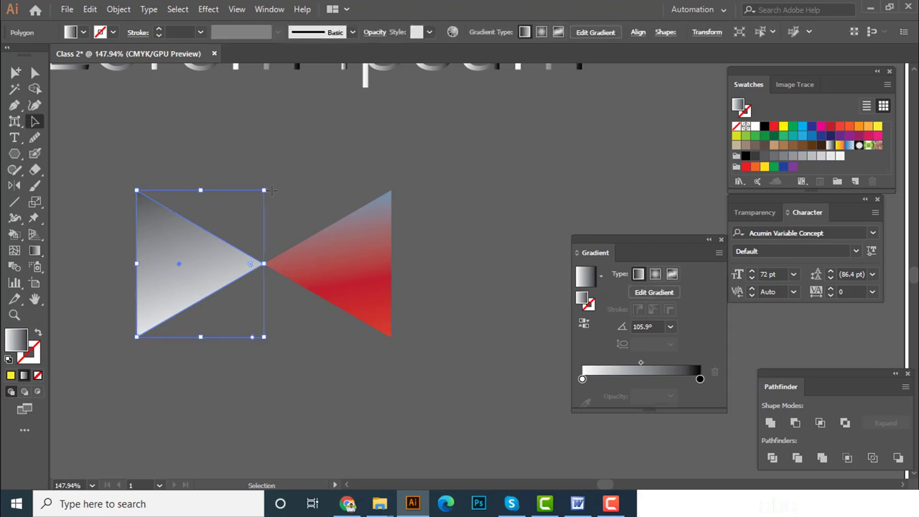
left_click(263, 246)
scroll(263, 247, "down", 2)
left_click(225, 266)
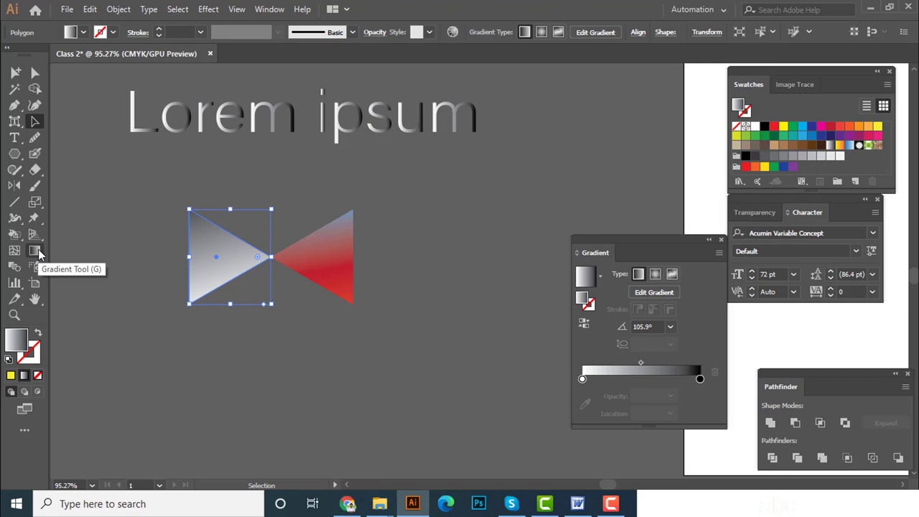
Step: Delete all artwork: the name text, the Lorem ipsum line and both gradient triangles
scroll(184, 314, "down", 2)
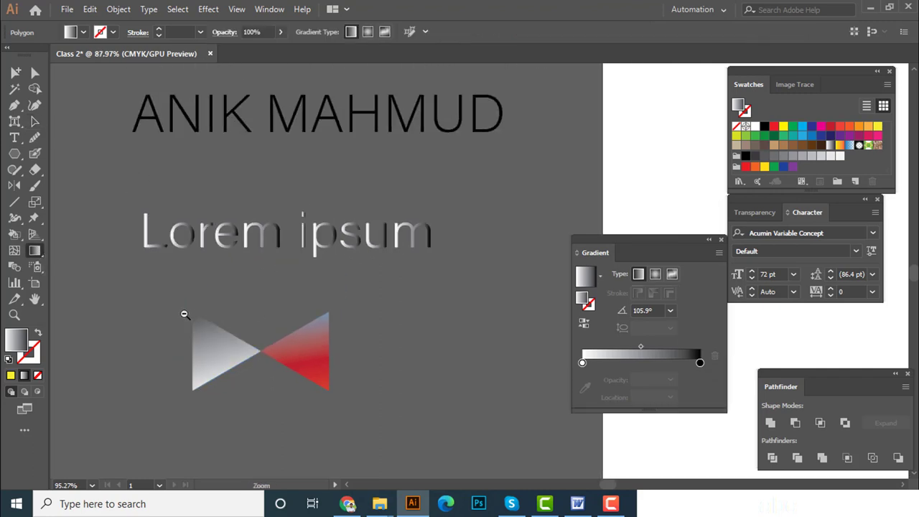
left_click(399, 316)
scroll(348, 323, "down", 2)
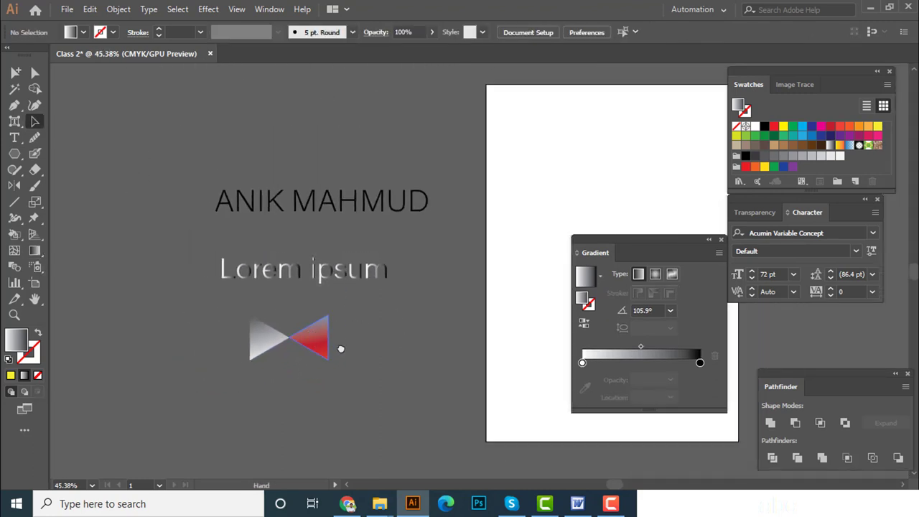
left_click_drag(341, 349, 347, 355)
left_click(577, 503)
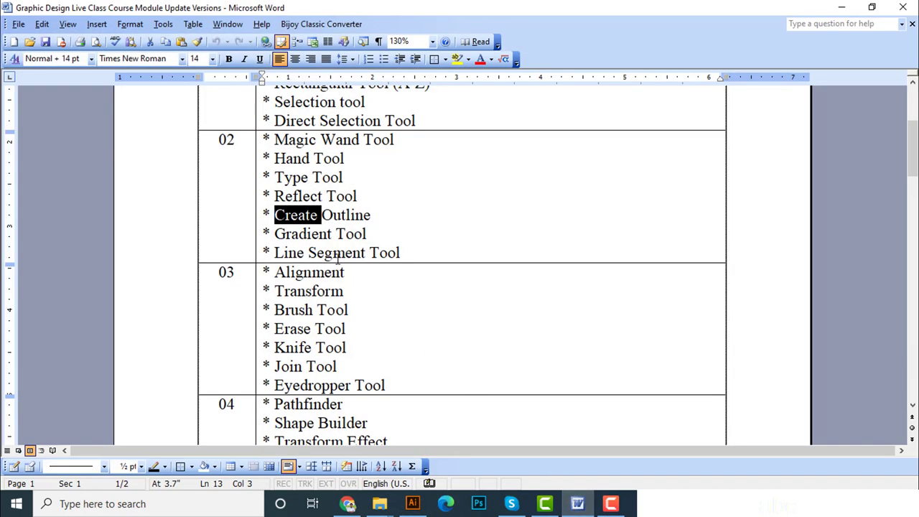
left_click(842, 7)
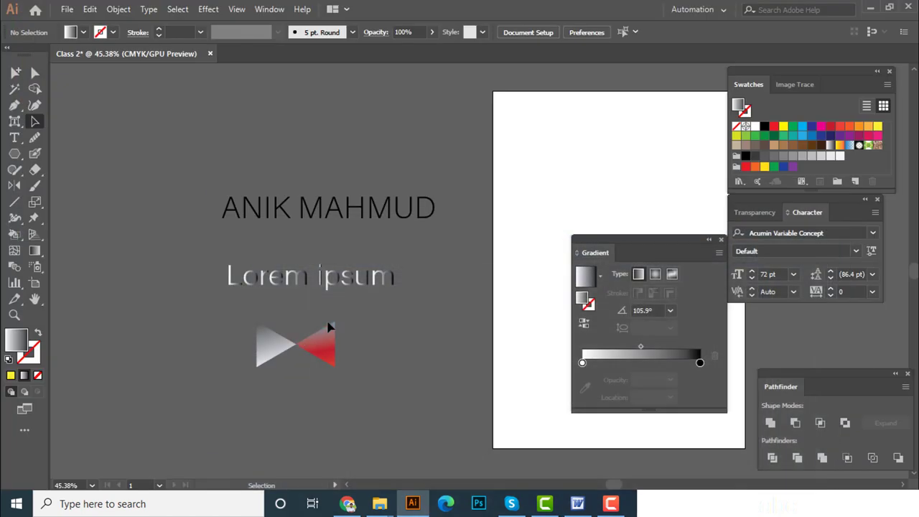
key("ctrl+a")
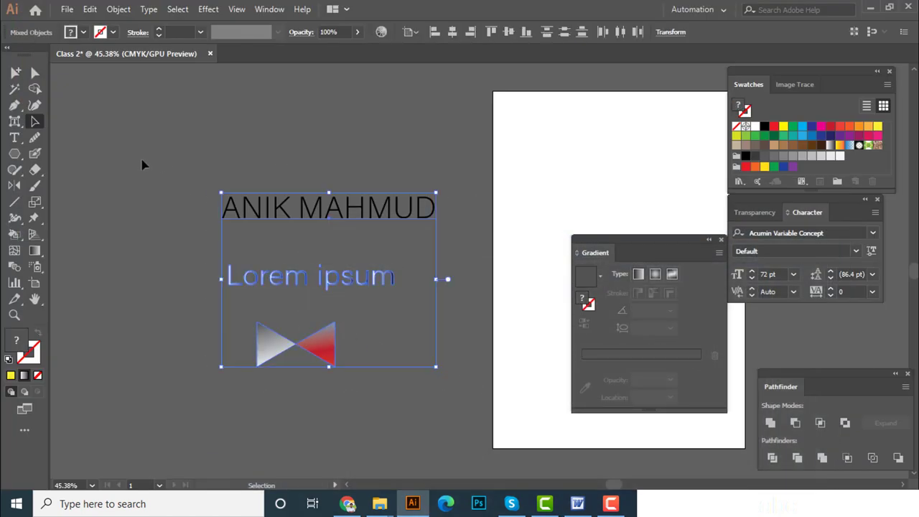
key("Delete")
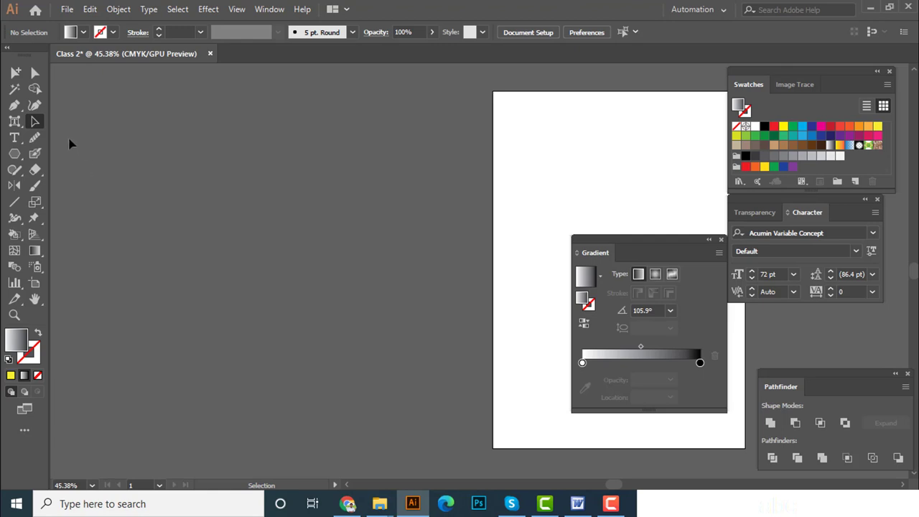
Step: Draw a horizontal line with the Line Segment Tool from the shape flyout
key("l")
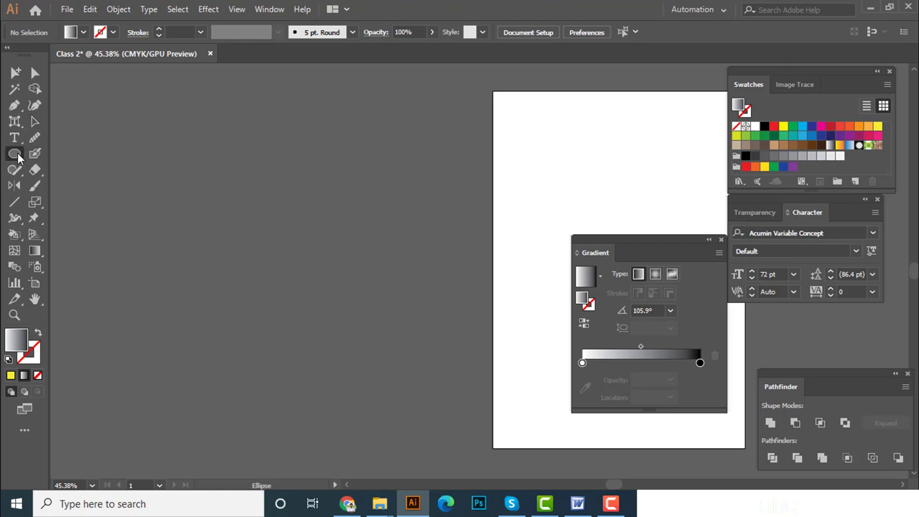
left_click(17, 156)
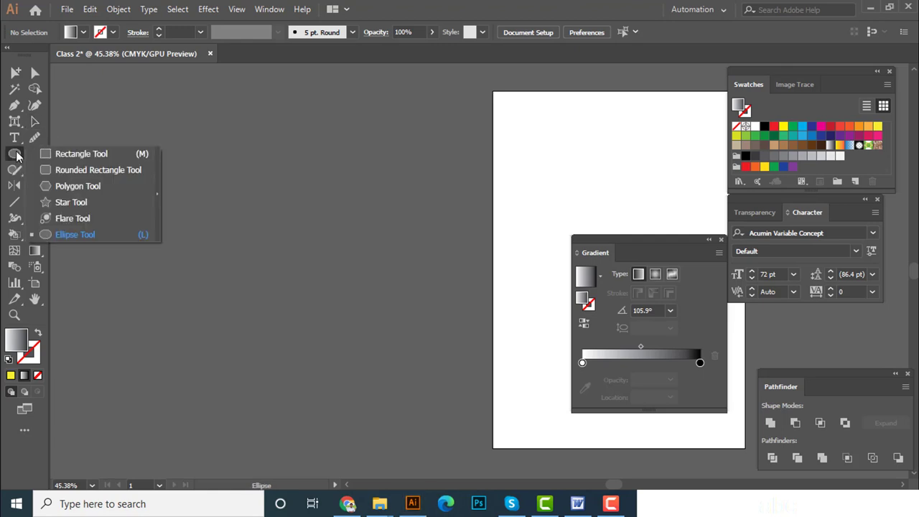
left_click(17, 206)
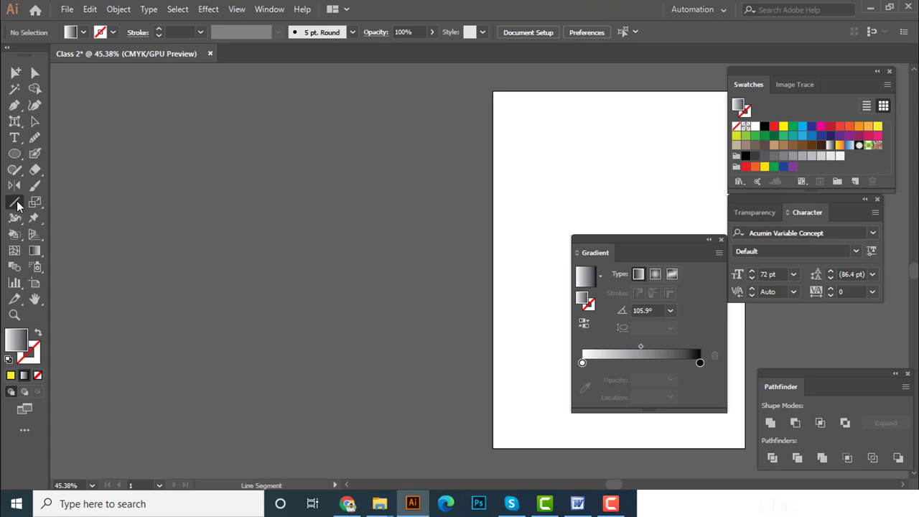
scroll(182, 239, "up", 1)
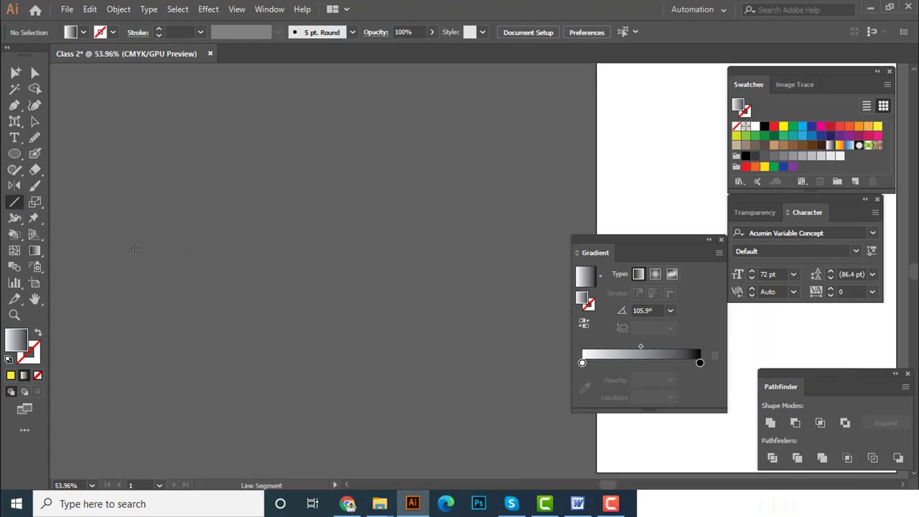
left_click_drag(125, 229, 290, 240)
scroll(326, 261, "up", 2)
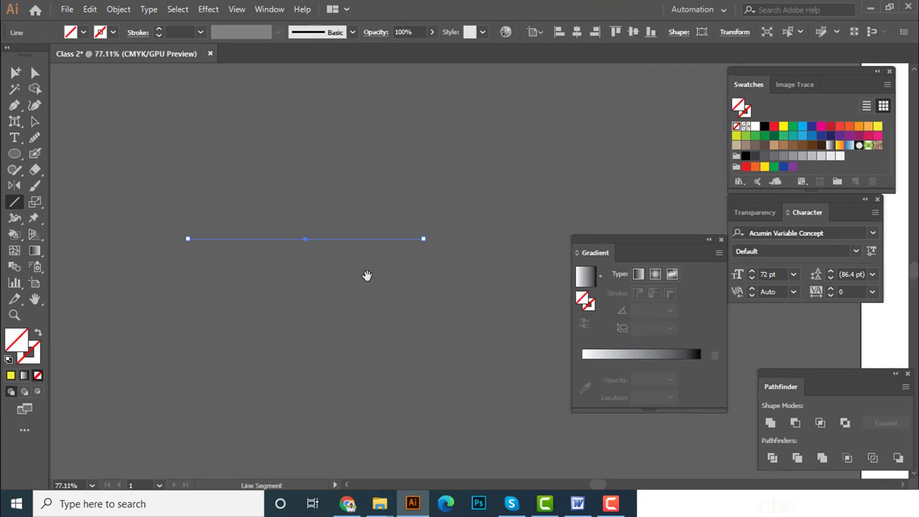
Step: Select the new line, undo, and inspect its stroke colour options
key("v")
left_click(356, 244)
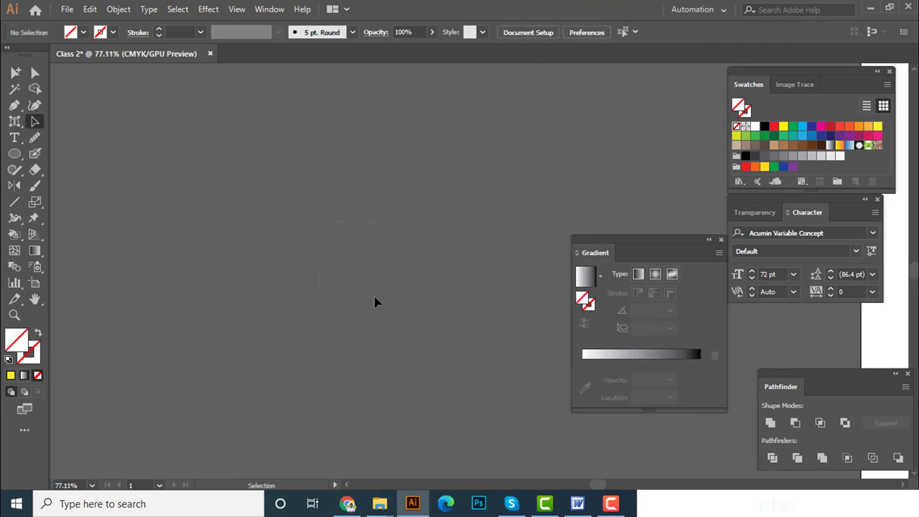
key("ctrl+z")
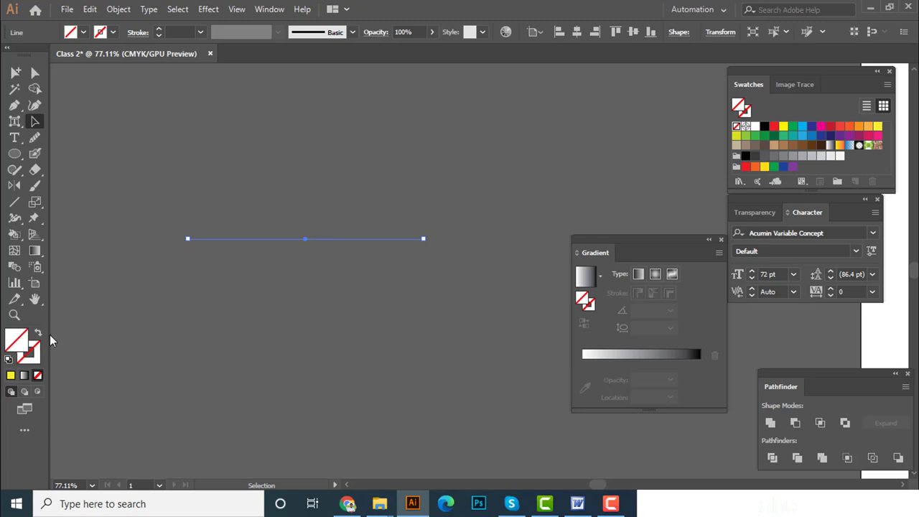
left_click(113, 32)
left_click(171, 188)
Step: Repeatedly select all and click to select and deselect the invisible line
key("ctrl+a")
left_click(480, 300)
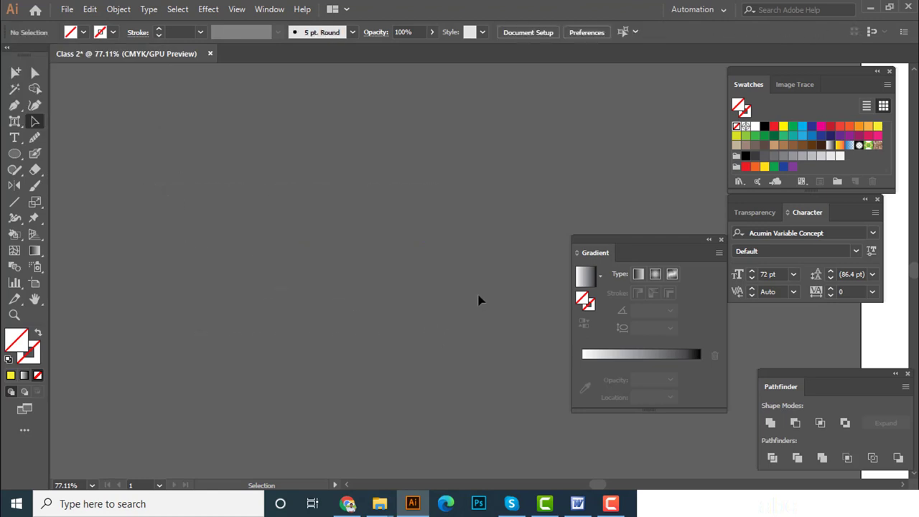
key("ctrl+a")
left_click(116, 167)
key("ctrl+a")
left_click(328, 311)
key("ctrl+a")
left_click(131, 150)
key("ctrl+a")
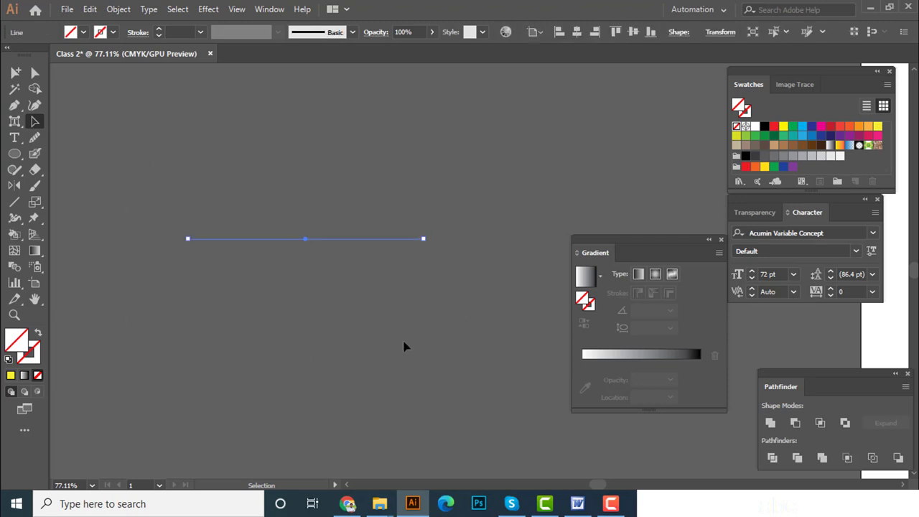
left_click(406, 342)
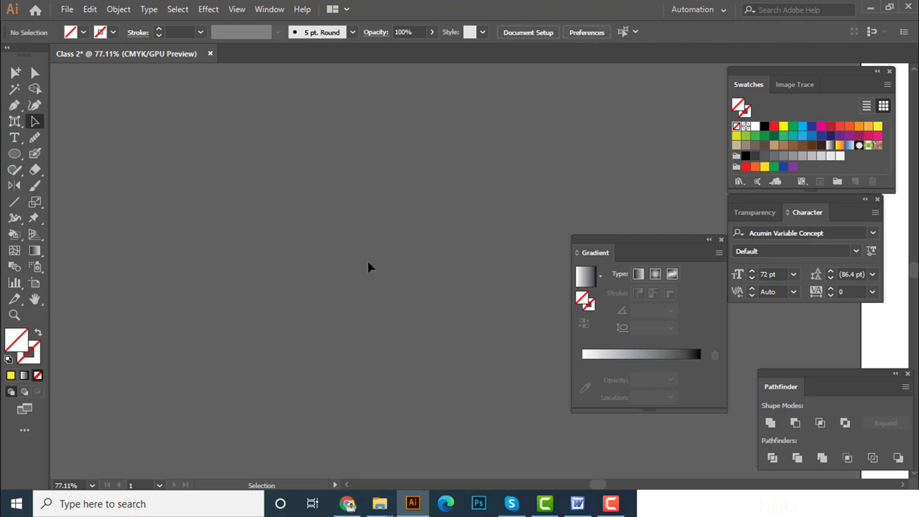
left_click(237, 9)
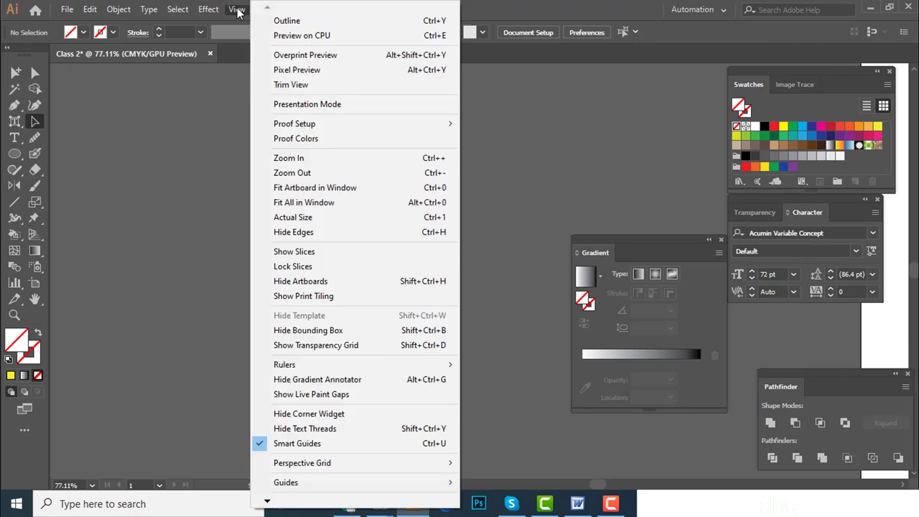
left_click(286, 21)
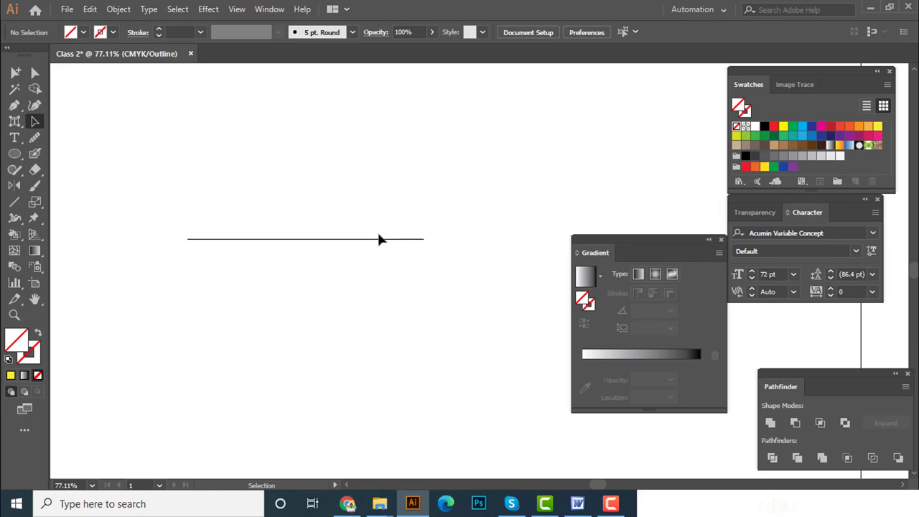
scroll(323, 193, "up", 1)
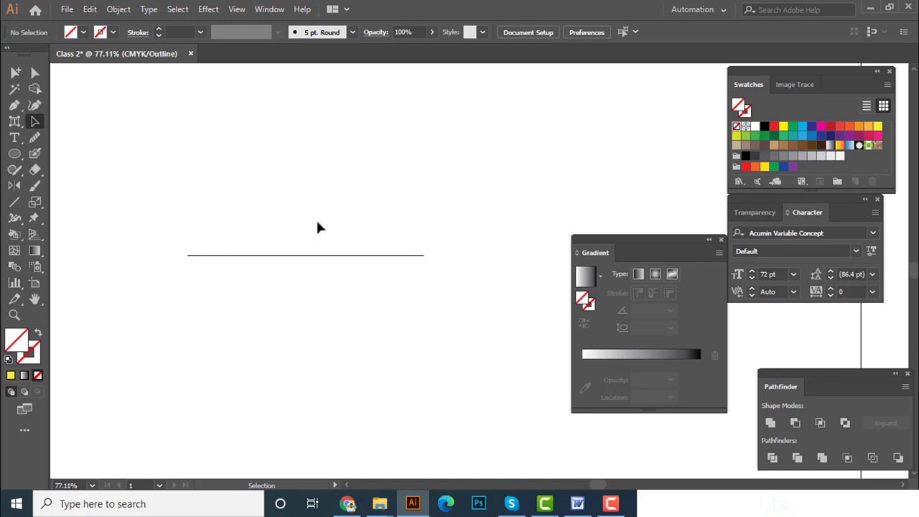
left_click(293, 256)
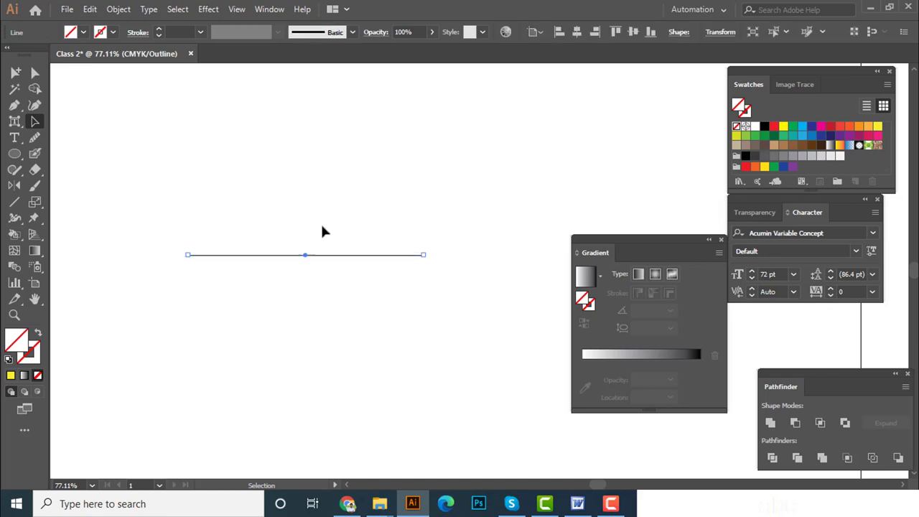
left_click(323, 179)
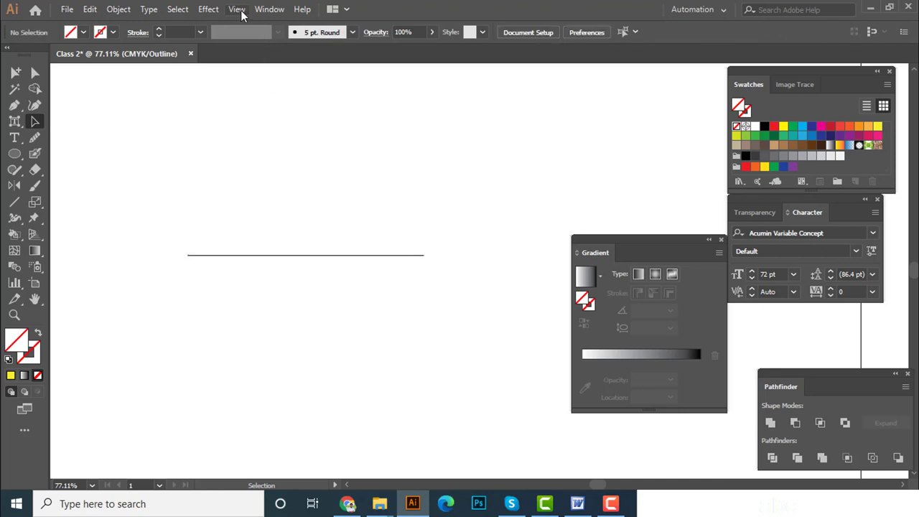
left_click(238, 9)
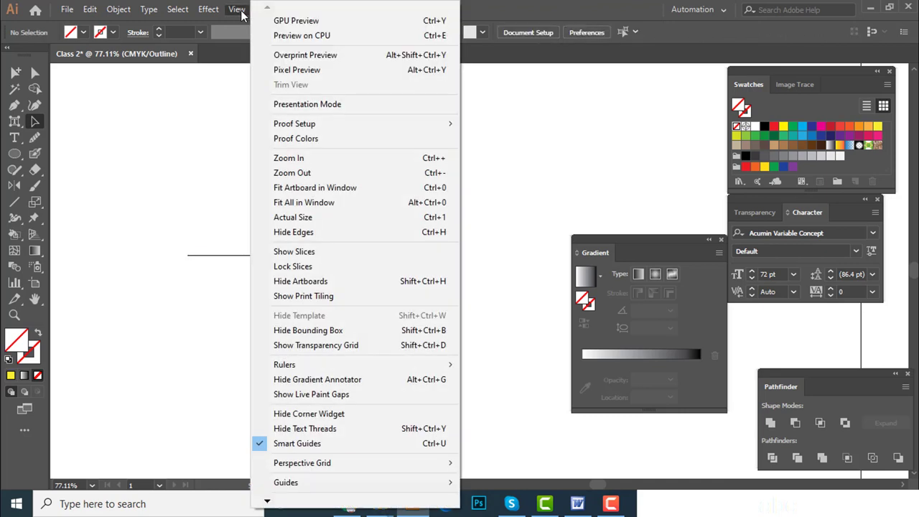
left_click(296, 21)
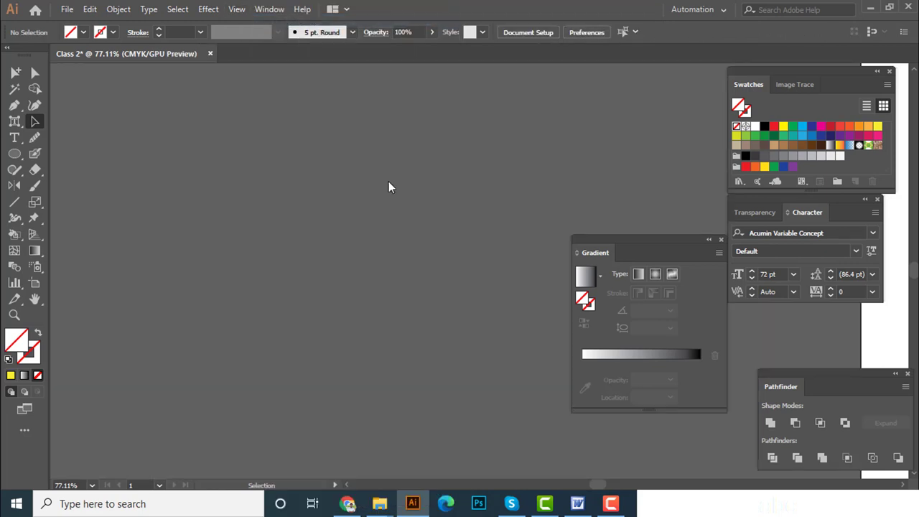
Step: Give the line a yellow stroke and move it down and to the left
key("ctrl+a")
left_click(113, 34)
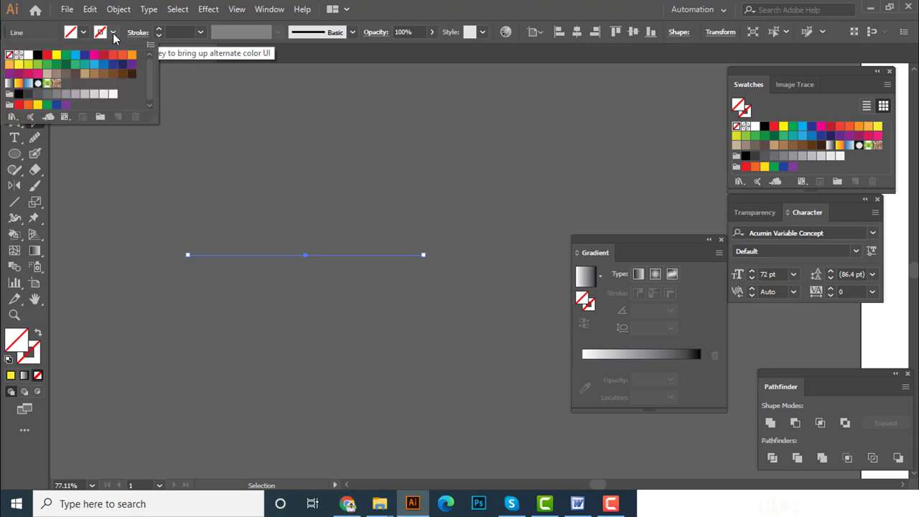
left_click(56, 57)
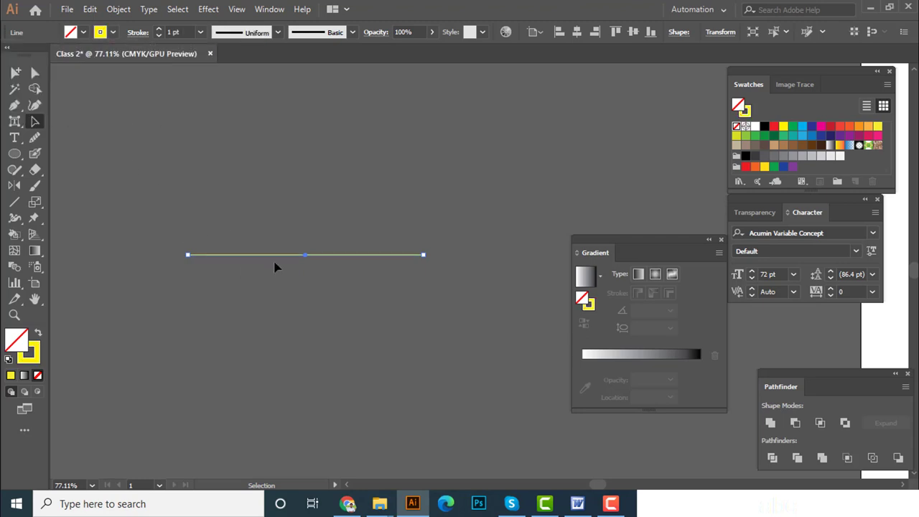
left_click_drag(277, 255, 231, 300)
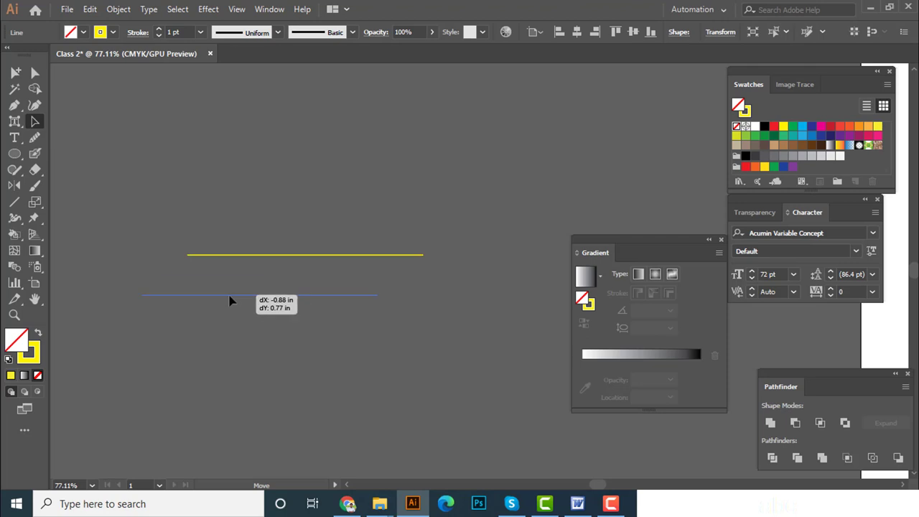
Step: Set the line's stroke weight to 18 pt, making a thick yellow bar
left_click(201, 32)
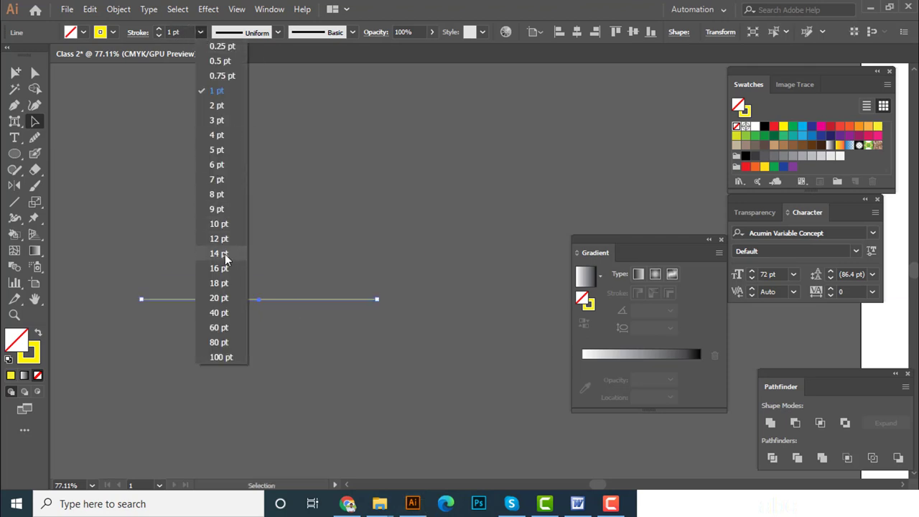
left_click(222, 282)
left_click(345, 285)
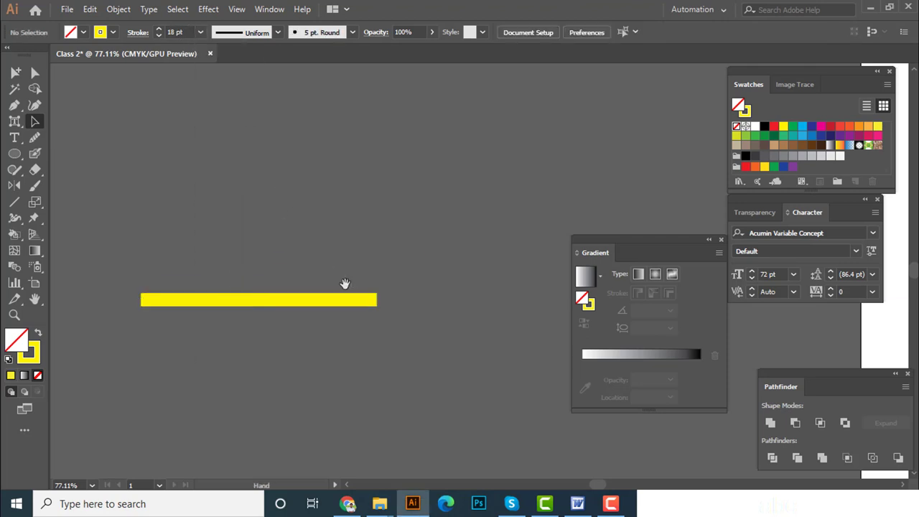
scroll(266, 307, "down", 2)
scroll(318, 316, "up", 2)
left_click_drag(318, 315, 255, 343)
Step: Draw five scattered yellow line segments, diagonal and short, around the bar
left_click(144, 230)
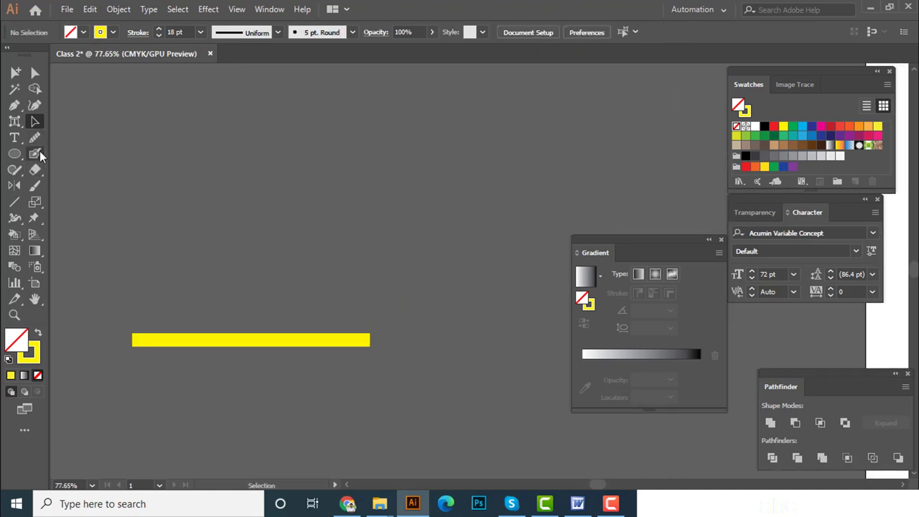
left_click(15, 202)
left_click_drag(201, 254, 369, 128)
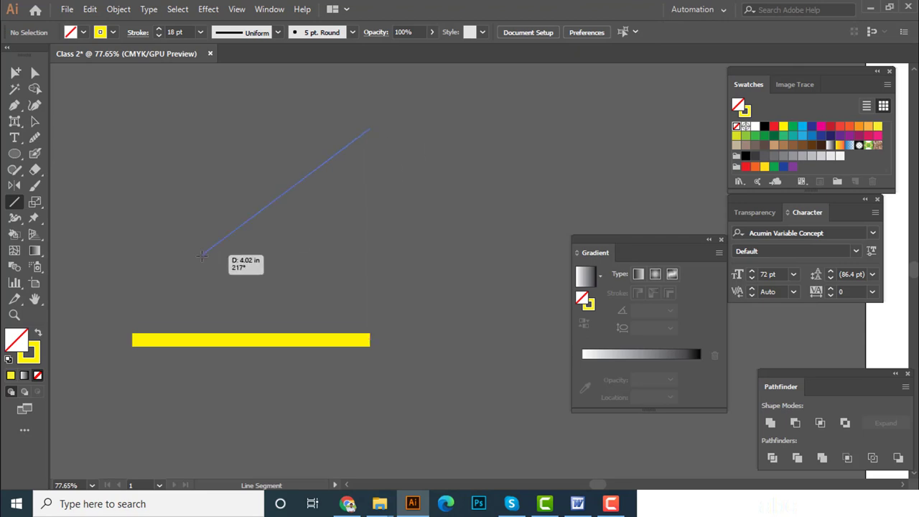
left_click_drag(434, 155, 543, 318)
scroll(442, 272, "down", 1)
scroll(445, 277, "down", 2)
left_click_drag(470, 353, 354, 427)
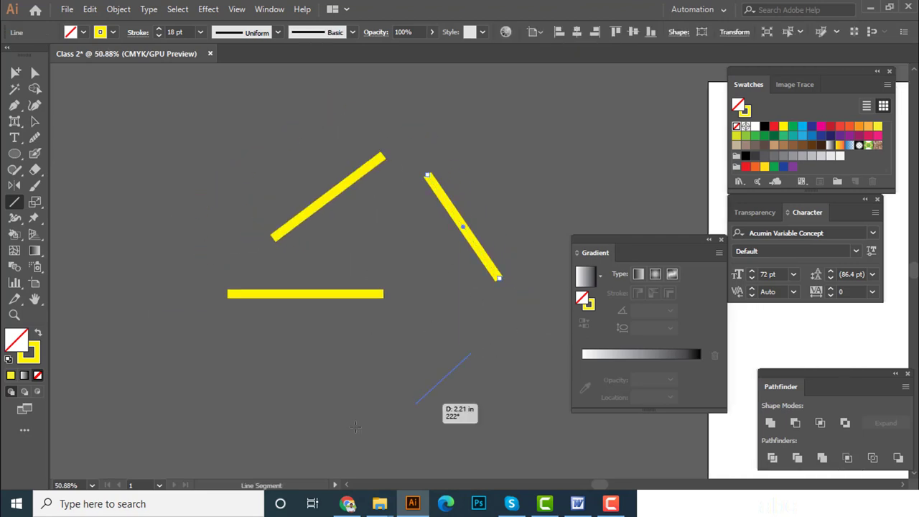
left_click_drag(119, 328, 196, 419)
left_click_drag(137, 188, 148, 155)
scroll(211, 275, "up", 1)
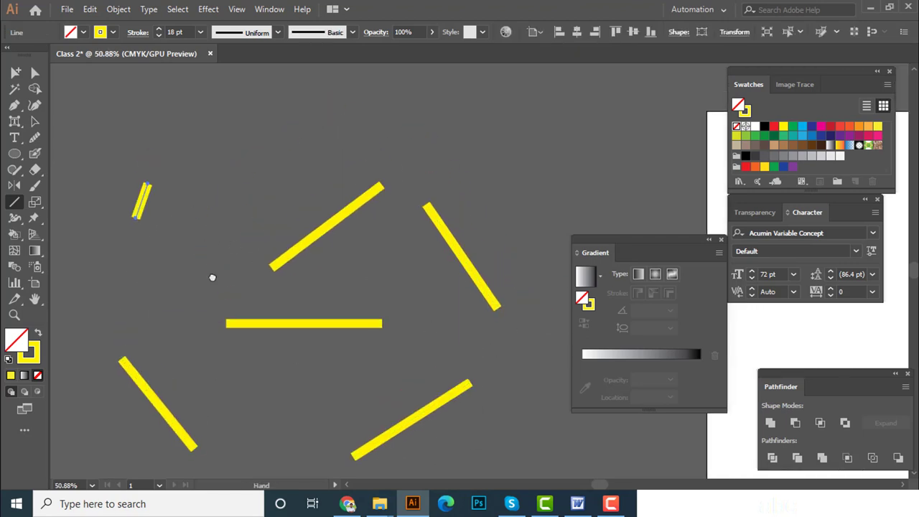
Step: Draw a horizontal line near the top and a short line of length 2
left_click_drag(209, 135, 381, 135)
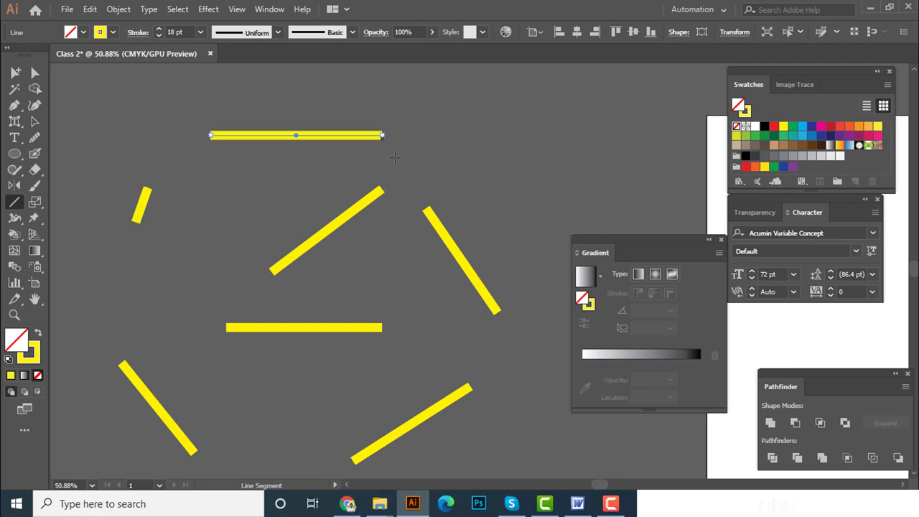
scroll(295, 222, "down", 1)
scroll(298, 216, "down", 1)
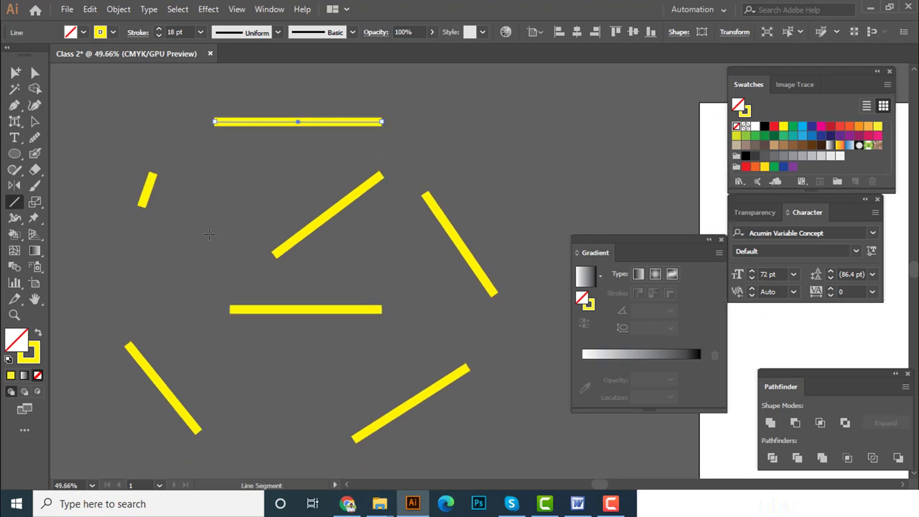
left_click(258, 244)
type("2")
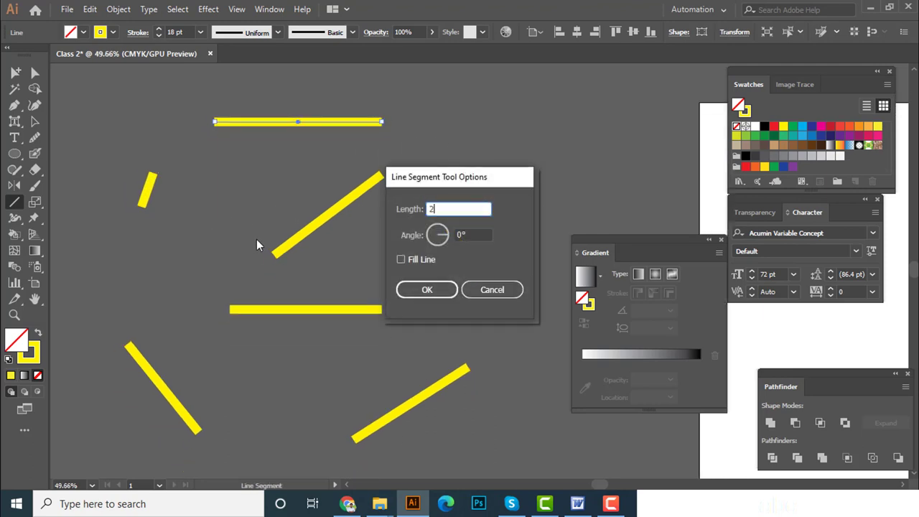
key("Return")
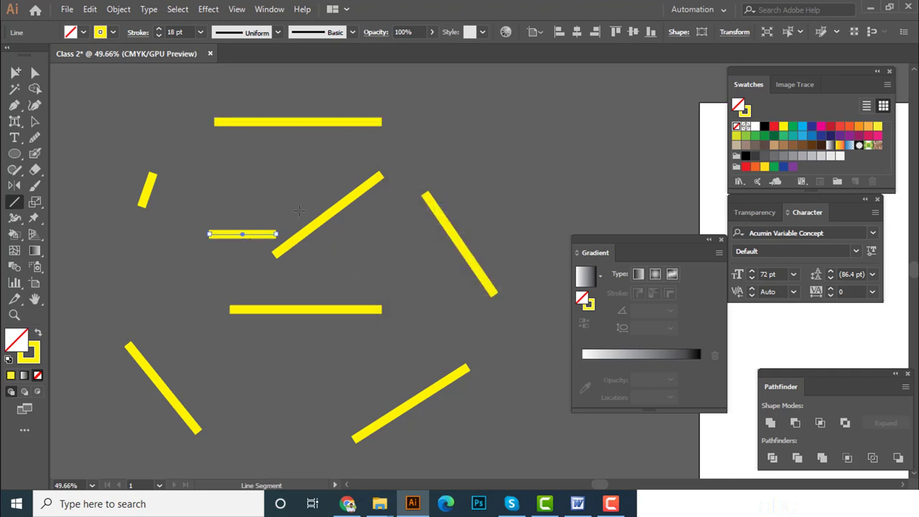
Step: Move the top line left and zoom in closely on it
left_click(30, 127)
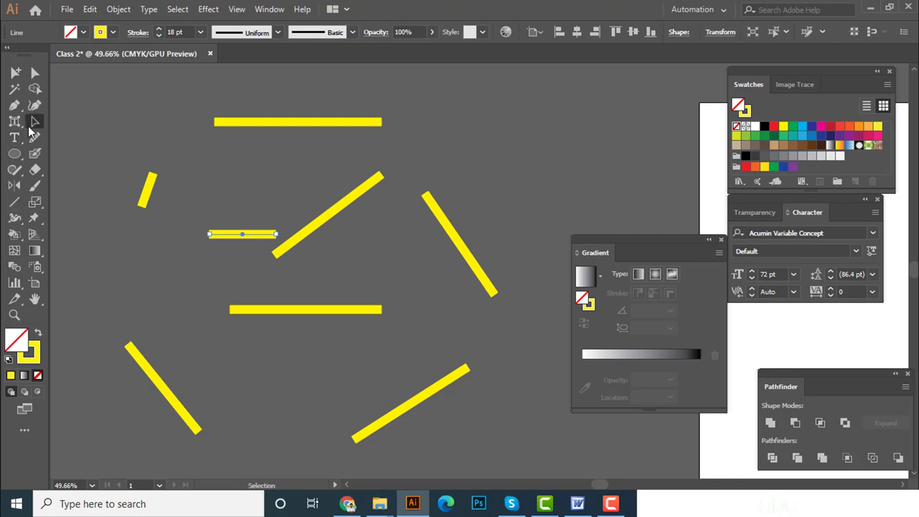
left_click(264, 123)
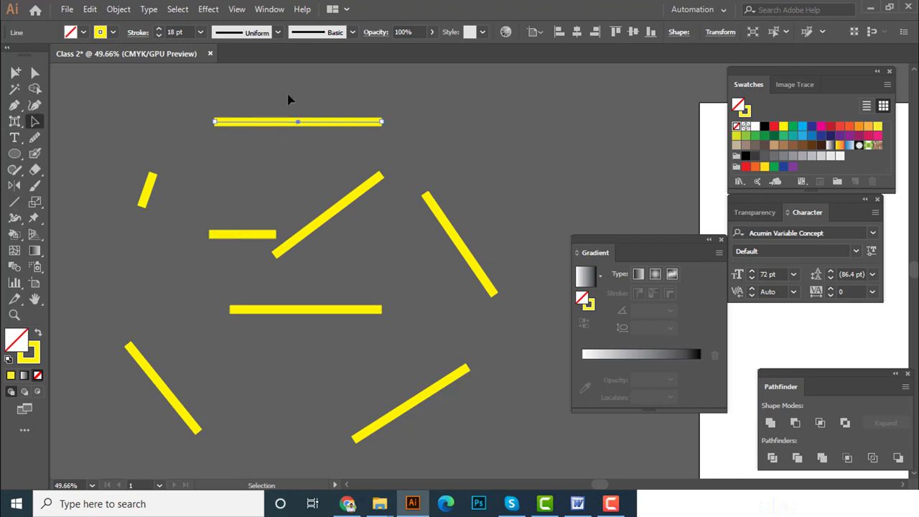
left_click_drag(292, 122, 216, 122)
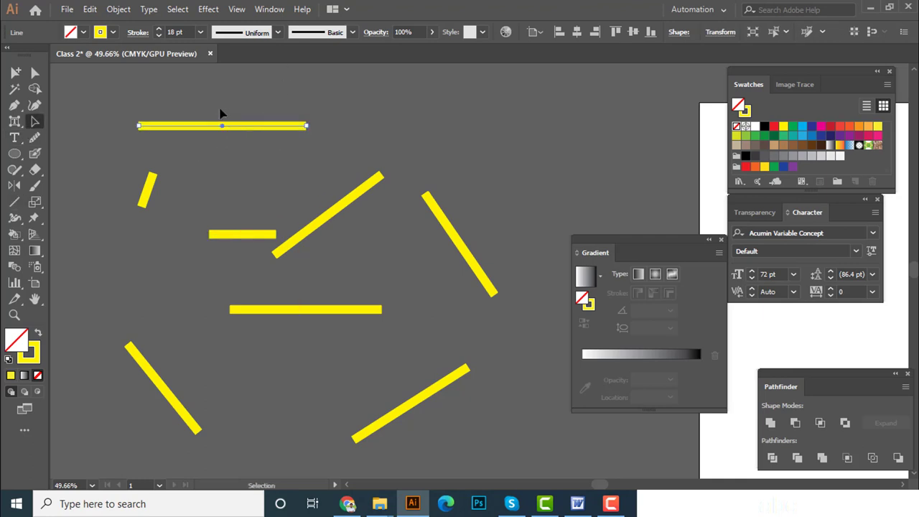
key("z")
left_click(216, 123)
left_click_drag(393, 148, 332, 189)
left_click(333, 188)
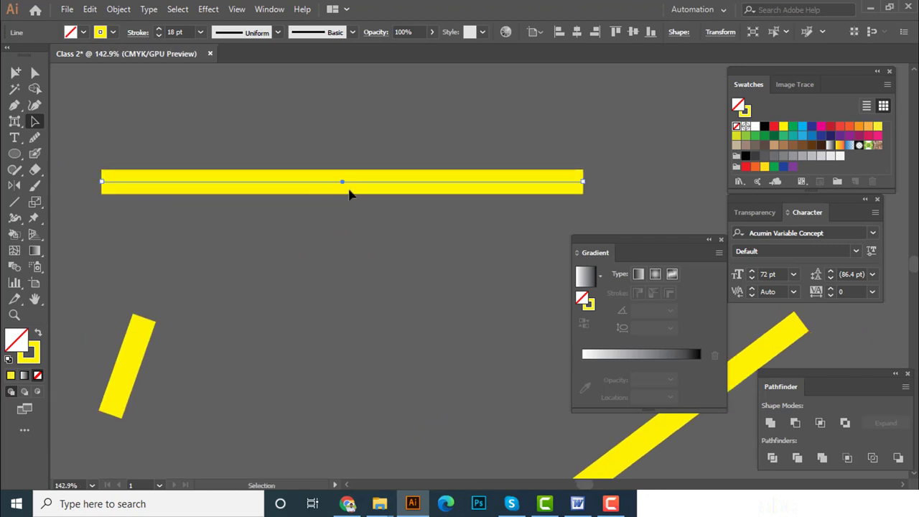
left_click(721, 240)
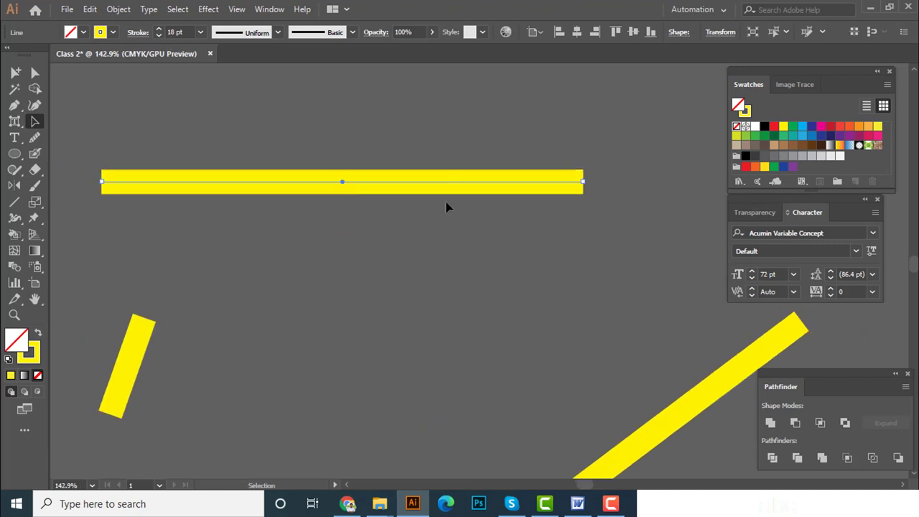
left_click_drag(395, 183, 370, 196)
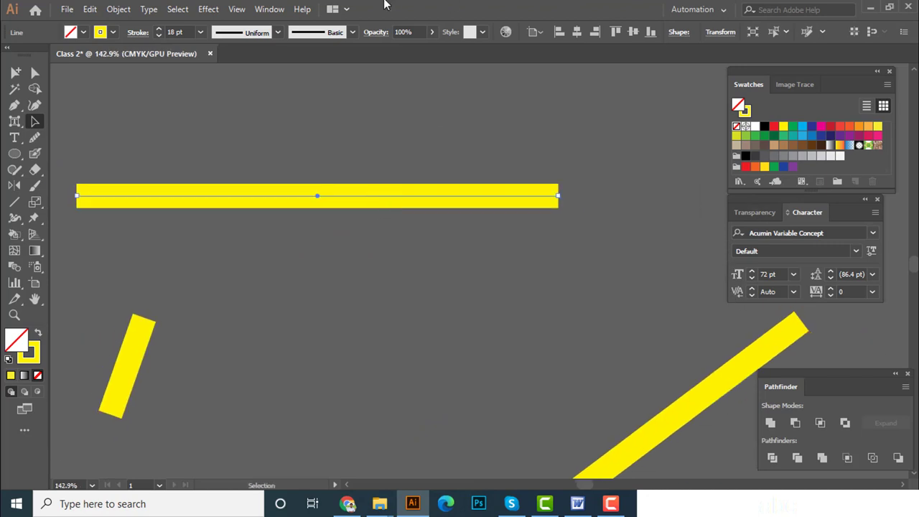
Step: Apply a width profile tapering the line at both ends
left_click(253, 34)
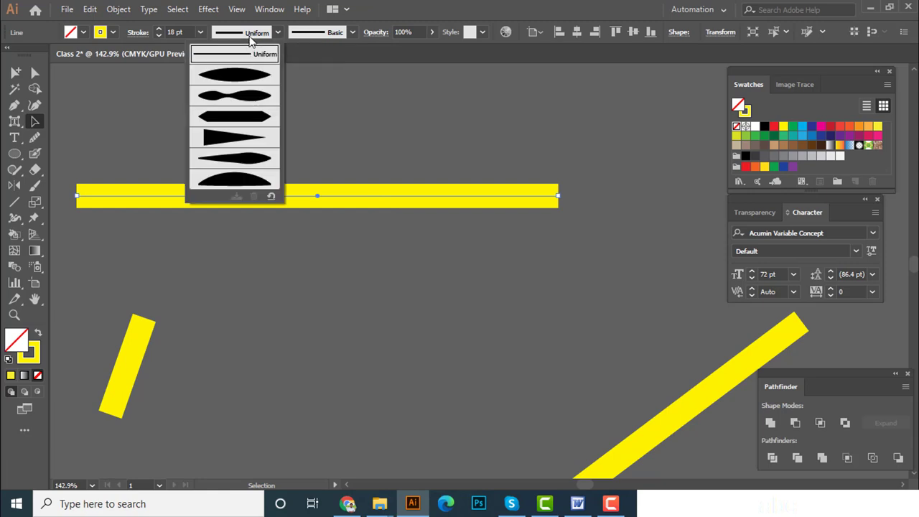
left_click(239, 76)
left_click(342, 303)
scroll(323, 220, "up", 1)
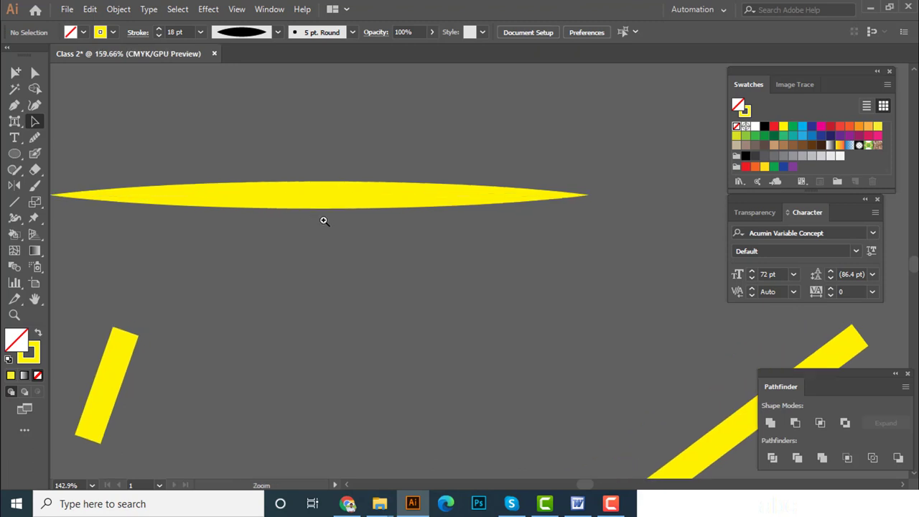
left_click(321, 204)
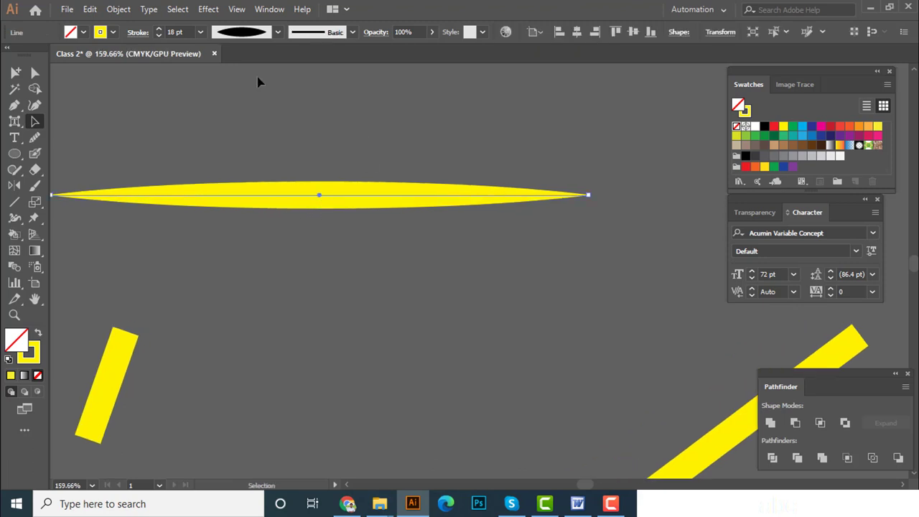
Step: Try the flat-body pointed-ends profile, then the left-to-right wedge profile
left_click(244, 37)
left_click(245, 116)
left_click(247, 32)
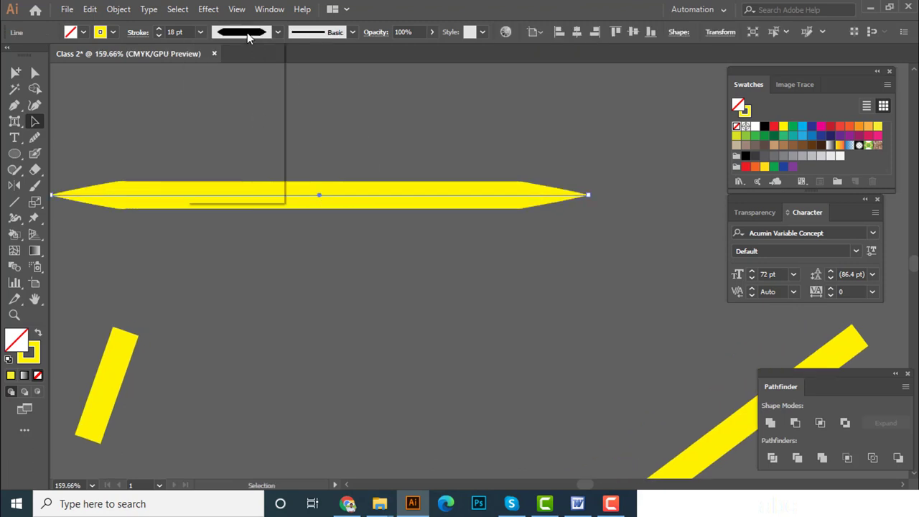
left_click(231, 142)
left_click(298, 151)
scroll(297, 151, "left", 3)
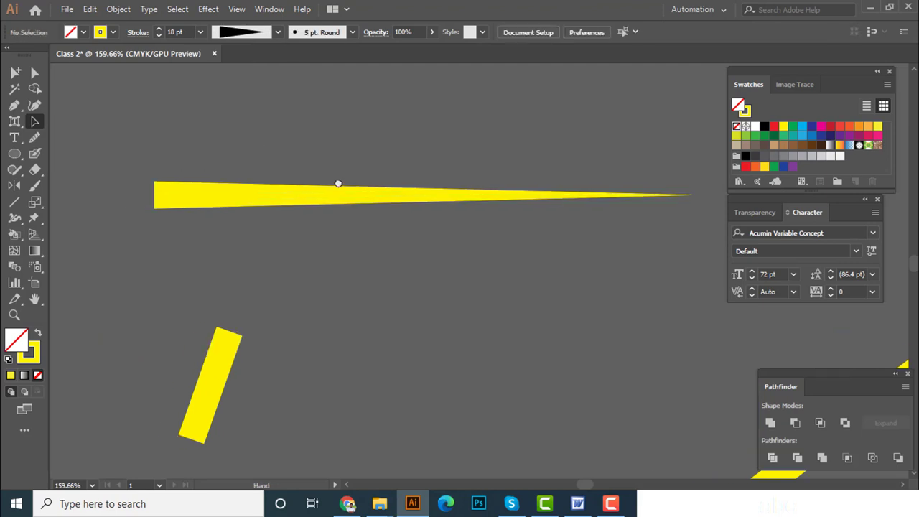
scroll(297, 187, "down", 2)
scroll(287, 193, "right", 2)
Step: Give the top line the arc width profile and preview it
left_click(257, 176)
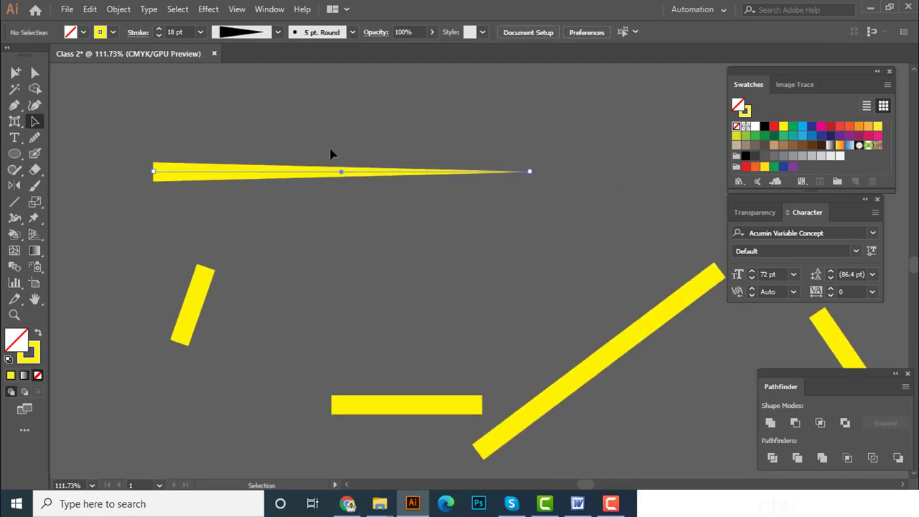
left_click(258, 33)
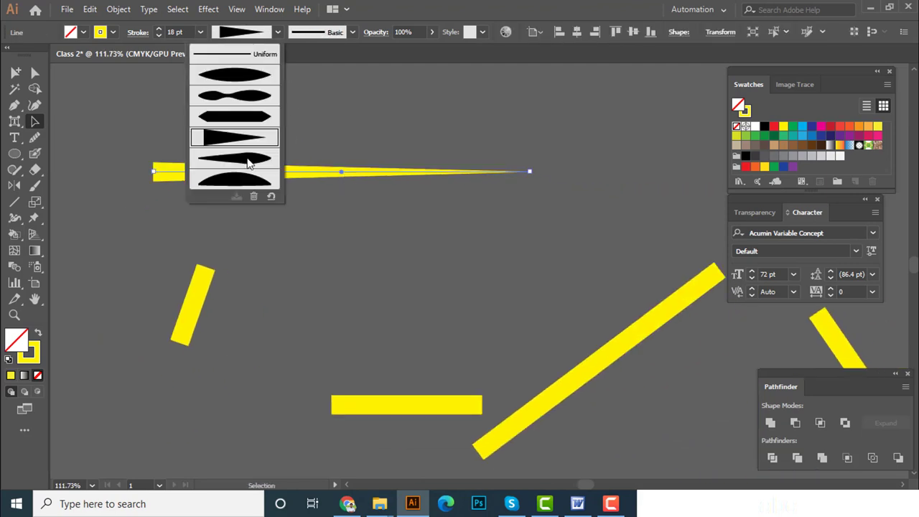
left_click(240, 185)
left_click(359, 207)
scroll(366, 220, "up", 1)
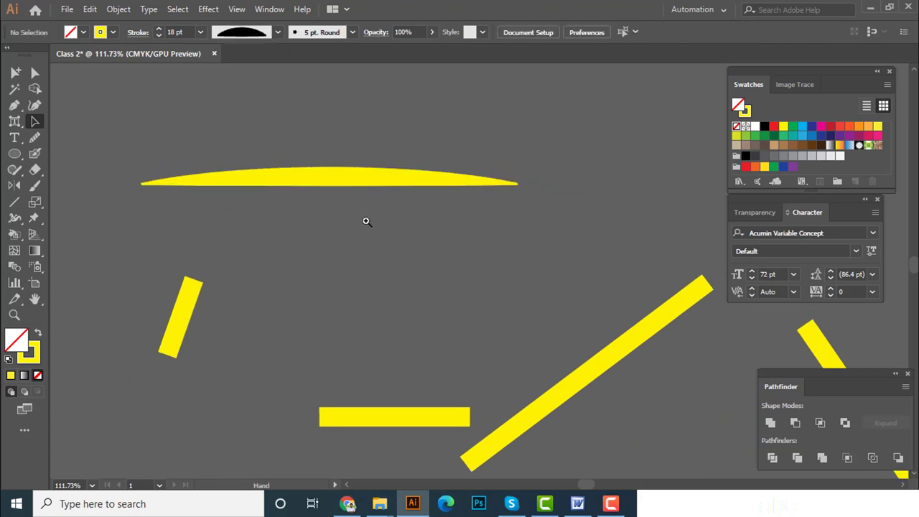
scroll(464, 228, "up", 1)
scroll(486, 237, "up", 1)
scroll(373, 197, "down", 4)
Step: Raise the arched line's stroke weight to 47 pt
scroll(359, 211, "down", 2)
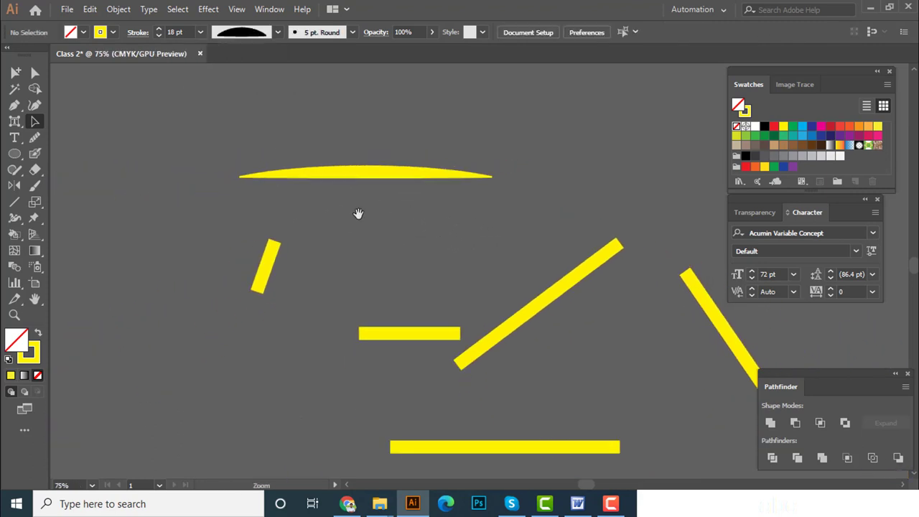
scroll(298, 196, "down", 3)
scroll(301, 203, "down", 1)
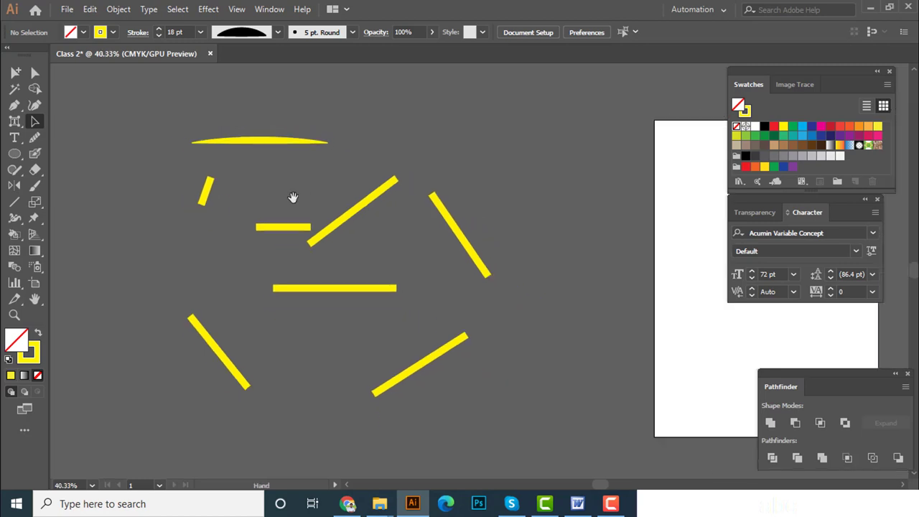
left_click(260, 140)
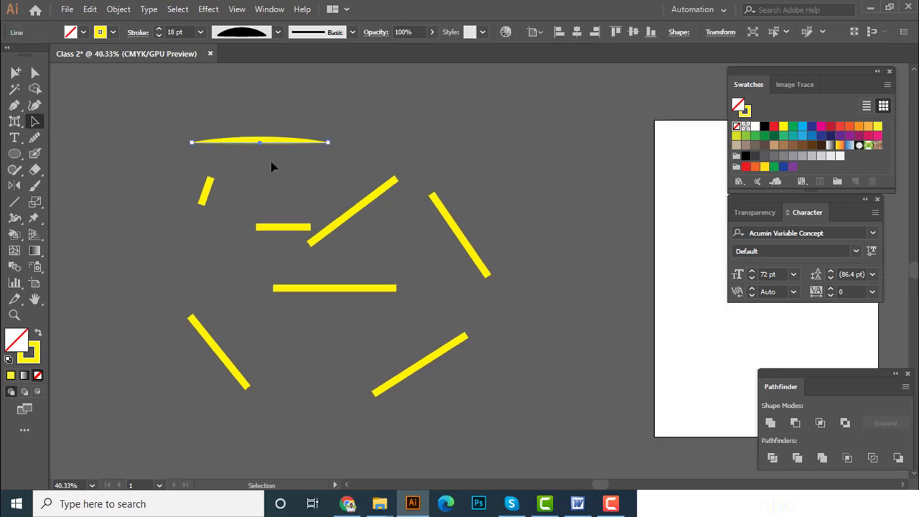
left_click(158, 29)
left_click(158, 29)
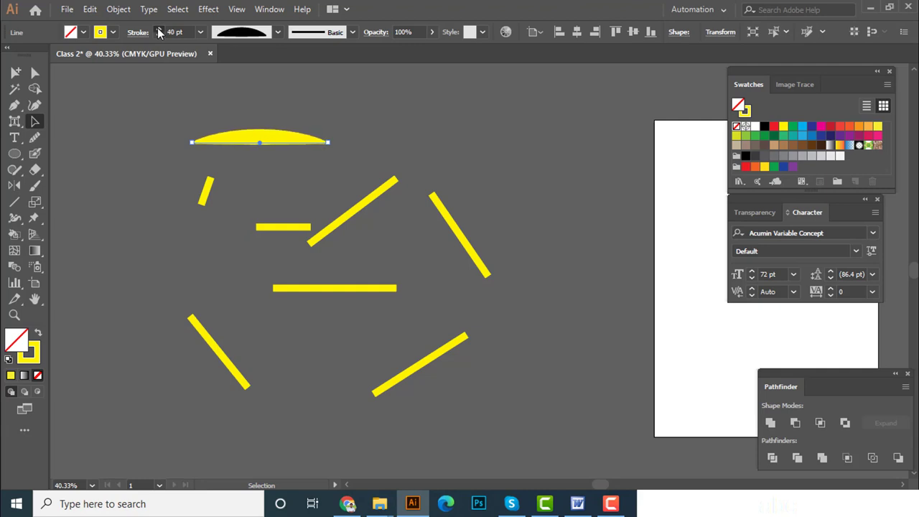
left_click(158, 29)
left_click(158, 29)
left_click(158, 29)
left_click(163, 105)
Step: Change the arc's stroke colour to bright blue
scroll(240, 125, "up", 1)
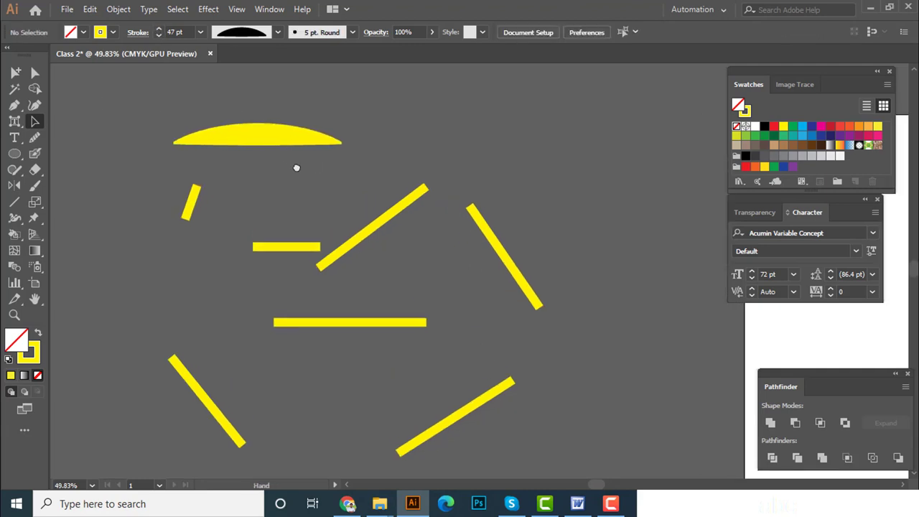
scroll(298, 168, "up", 2)
left_click(297, 164)
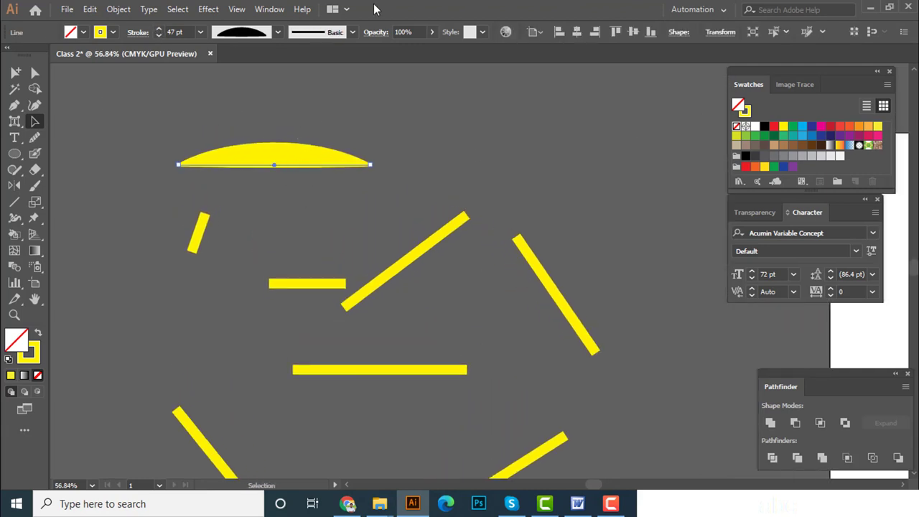
left_click(113, 32)
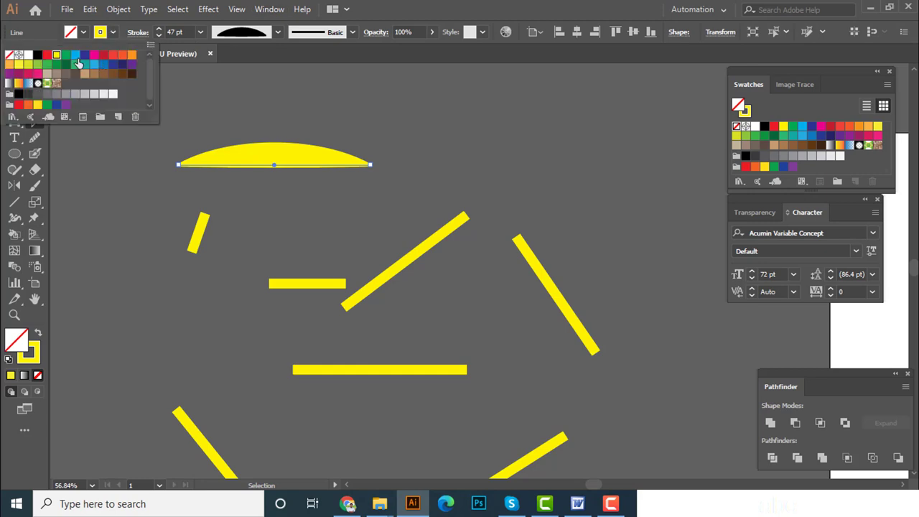
left_click(75, 57)
left_click(102, 75)
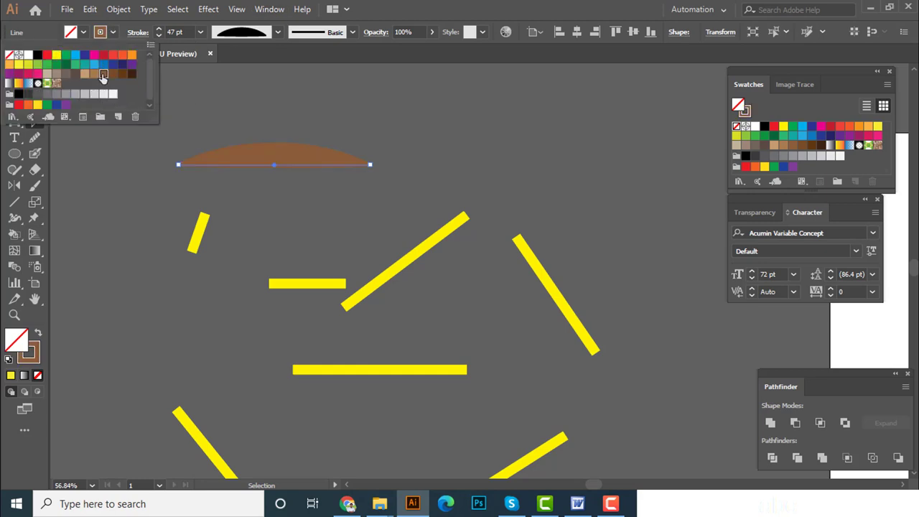
key("Escape")
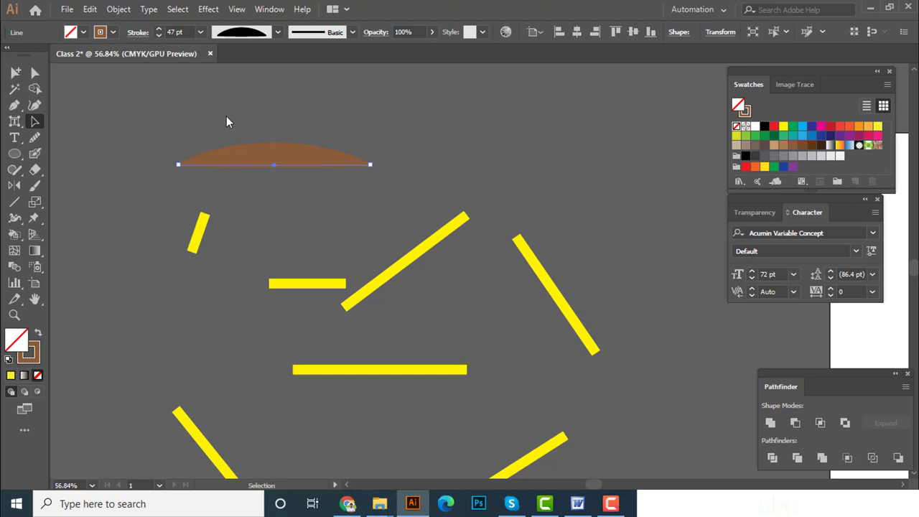
key("ctrl+z")
left_click(181, 103)
Step: Move the blue arc to the upper left of the canvas
scroll(427, 252, "down", 2)
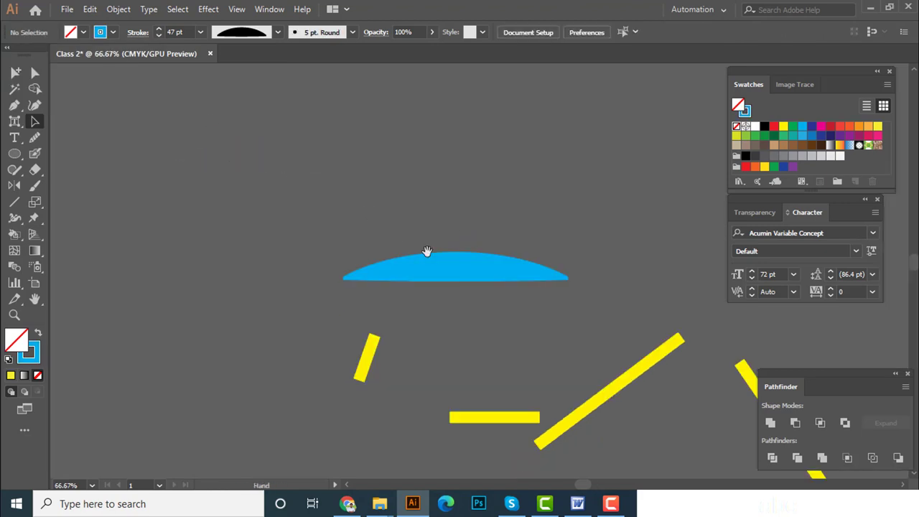
scroll(406, 285, "down", 3)
scroll(366, 245, "down", 1)
left_click_drag(364, 237, 179, 234)
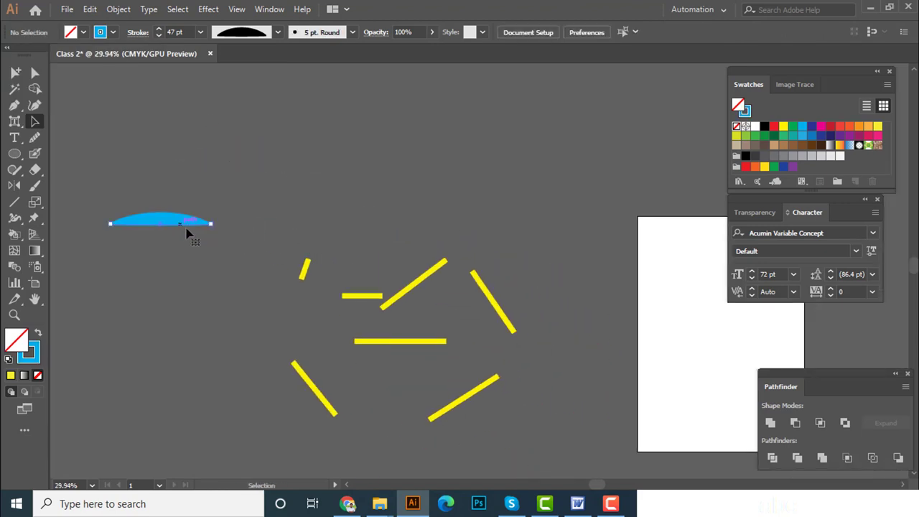
Step: Expand the arc's appearance into a filled path via Object > Expand Appearance
left_click(118, 8)
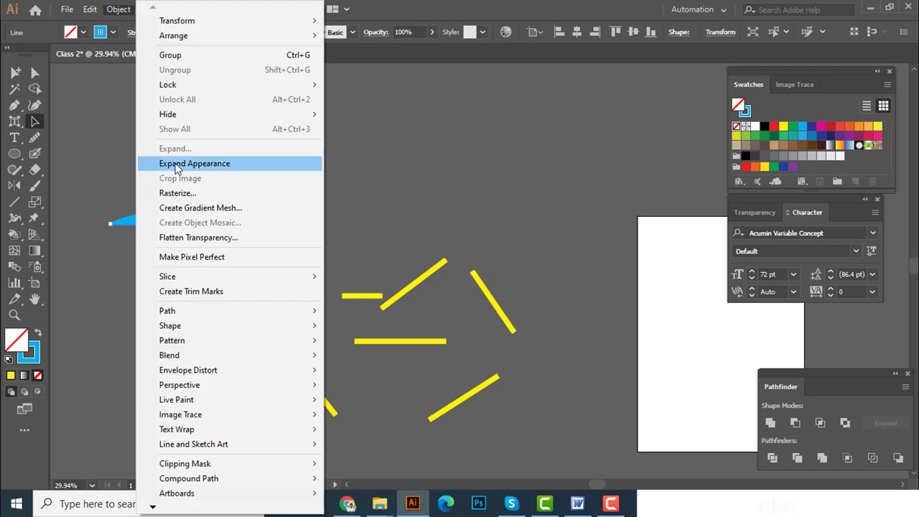
left_click(175, 165)
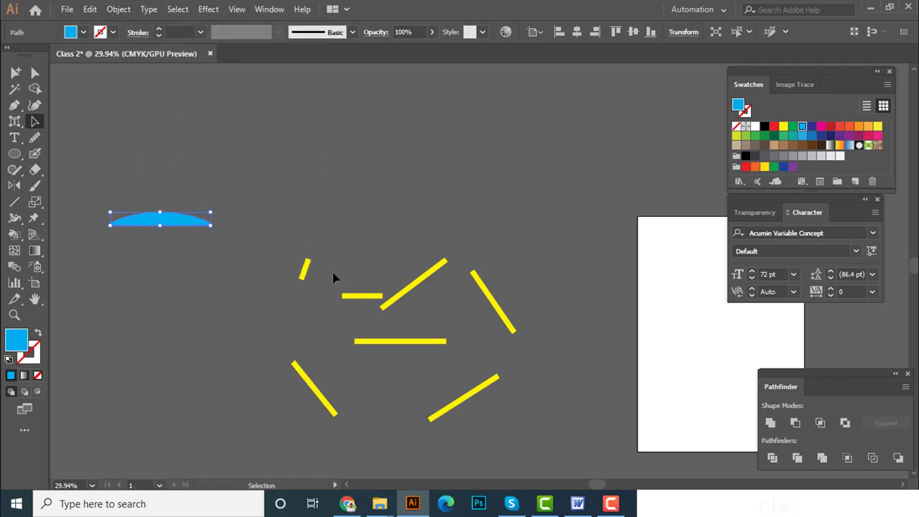
scroll(211, 248, "up", 2)
scroll(209, 281, "up", 2)
scroll(216, 267, "up", 1)
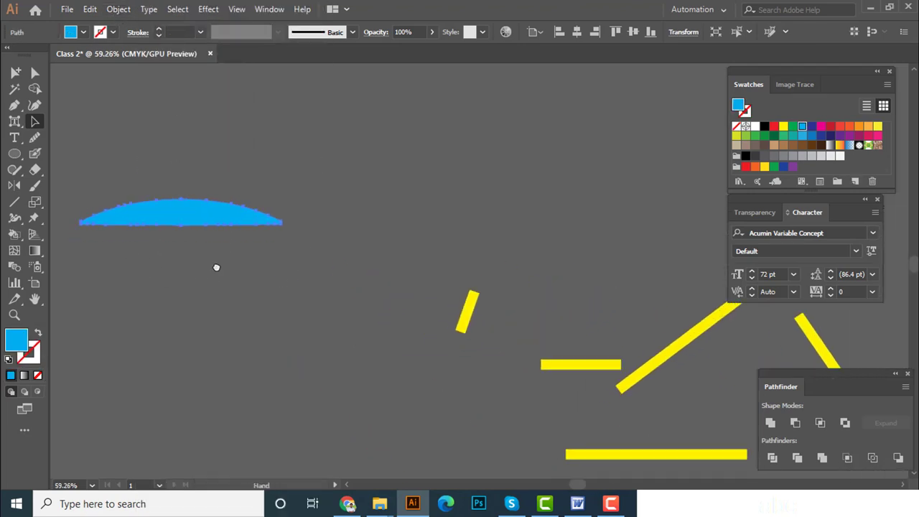
Step: Nudge the expanded blue shape slightly and zoom out on the canvas
key("ctrl")
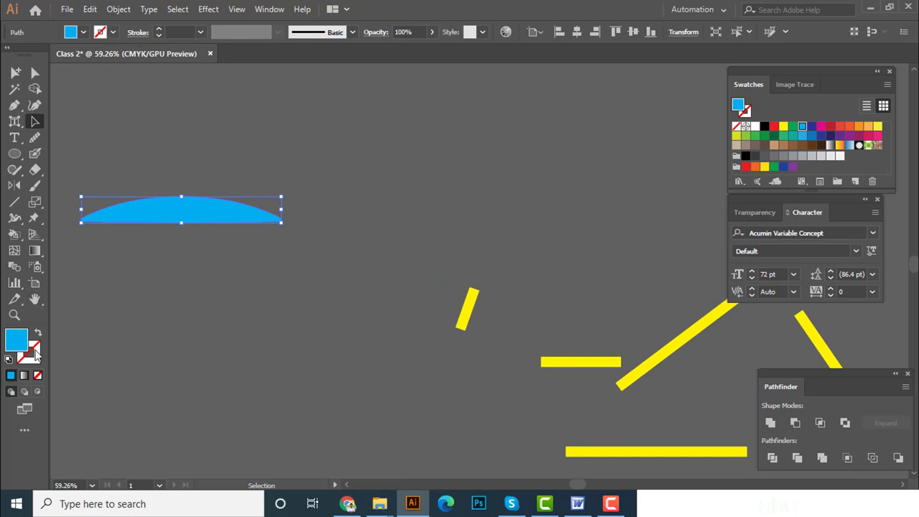
left_click_drag(224, 220, 263, 266)
left_click(324, 272)
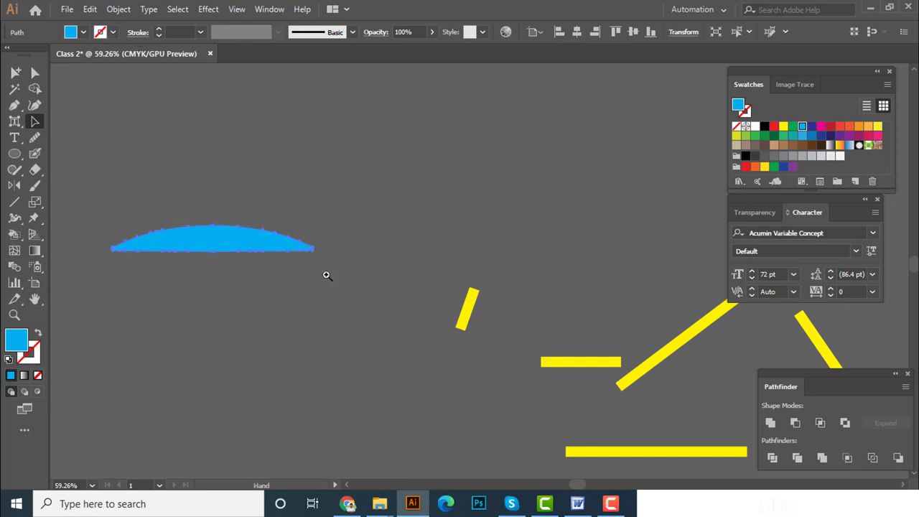
scroll(287, 266, "down", 1)
scroll(223, 254, "down", 1)
scroll(231, 211, "down", 1)
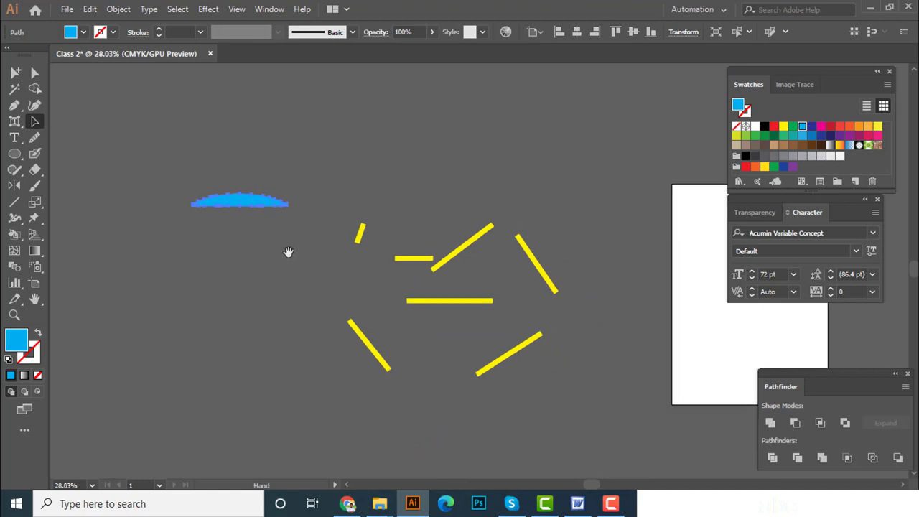
scroll(287, 252, "right", 3)
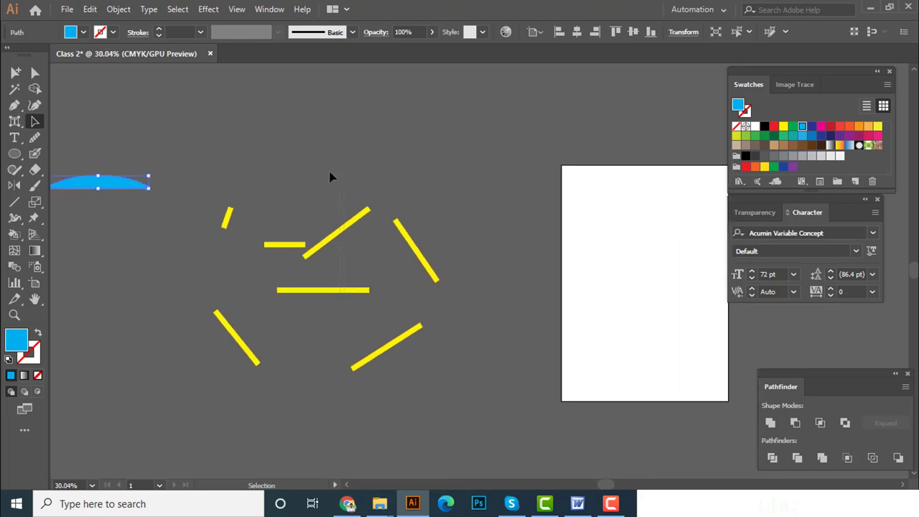
Step: Stretch a horizontal yellow segment far down-right into a long diagonal line and nudge it up-left
left_click(334, 291)
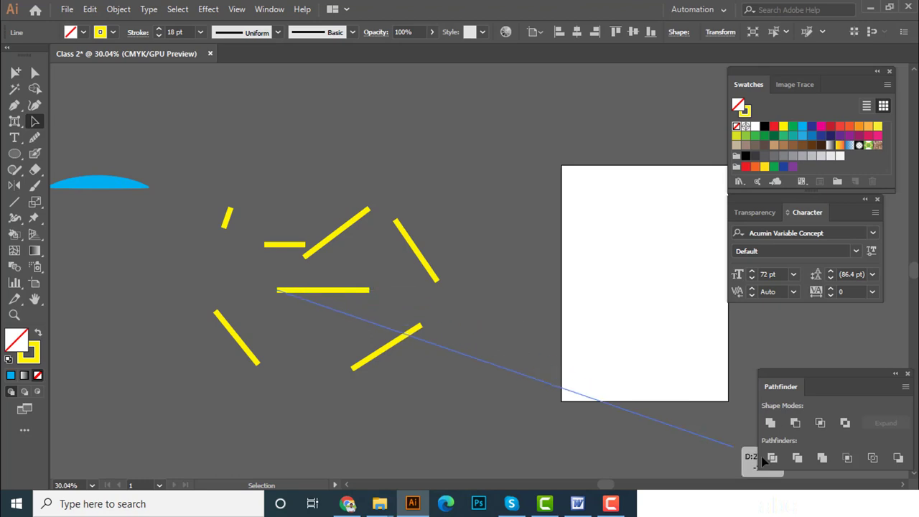
left_click_drag(371, 293, 718, 441)
mouse_move(539, 386)
left_mouse_down()
mouse_move(507, 349)
mouse_move(468, 345)
left_mouse_up()
scroll(430, 331, "down", 3)
scroll(430, 330, "down", 2)
scroll(499, 353, "up", 1)
scroll(349, 336, "up", 1)
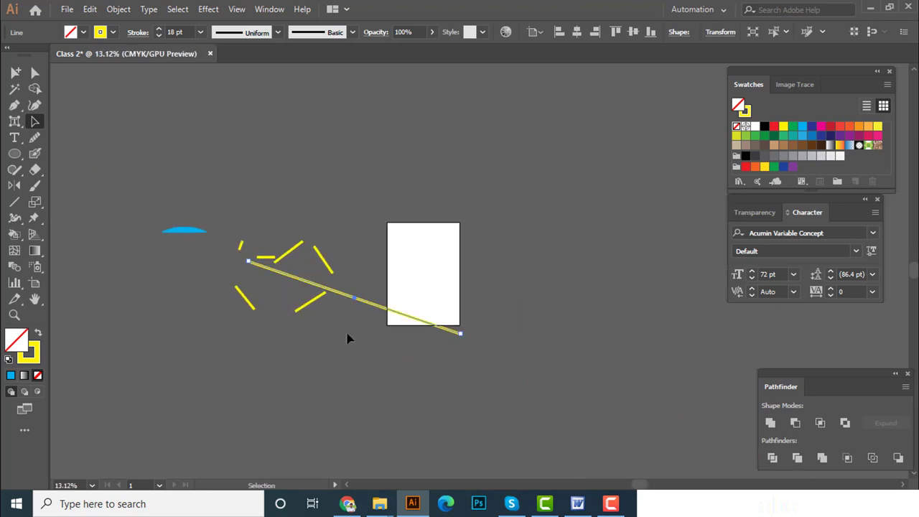
scroll(440, 322, "up", 1)
scroll(723, 344, "up", 5)
scroll(238, 293, "down", 4)
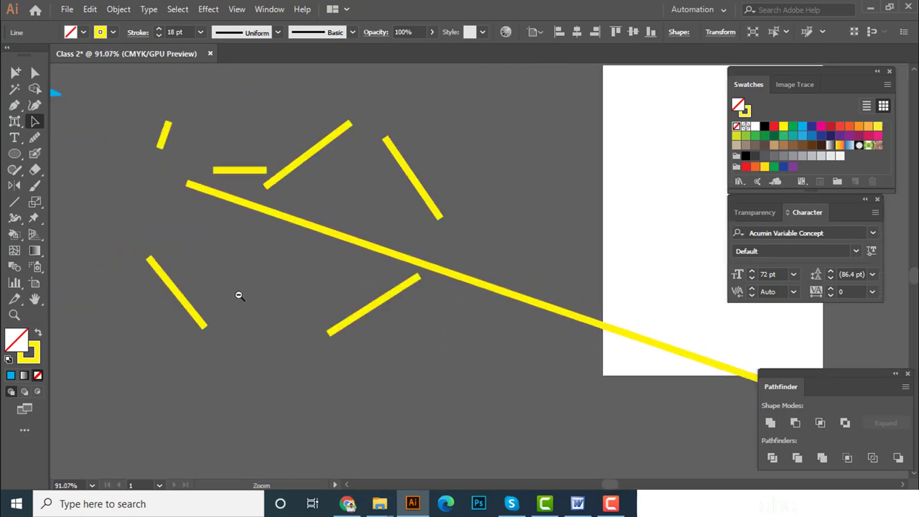
scroll(437, 310, "down", 2)
scroll(455, 355, "up", 2)
scroll(543, 331, "up", 2)
Step: Move the long yellow line further up and left so it cuts through the other segments
left_click(534, 318)
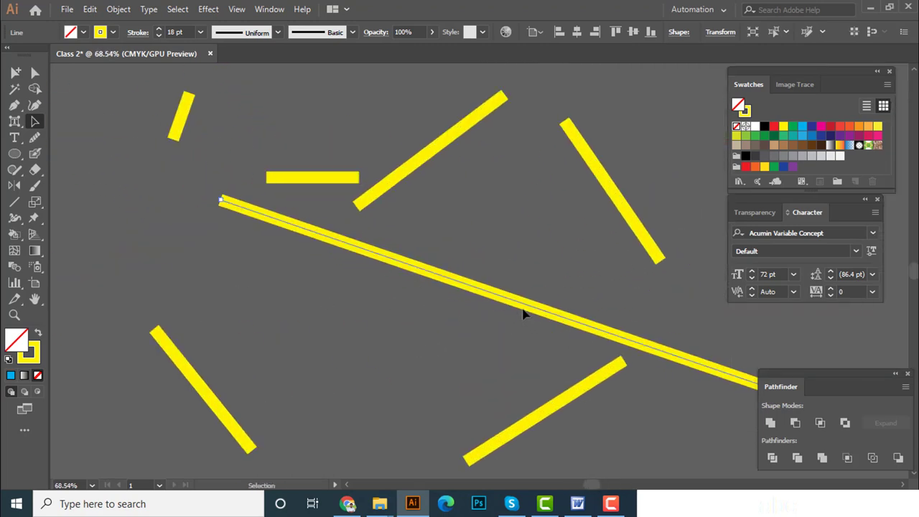
scroll(455, 311, "down", 1)
scroll(550, 335, "up", 2)
scroll(445, 323, "down", 2)
scroll(446, 323, "down", 1)
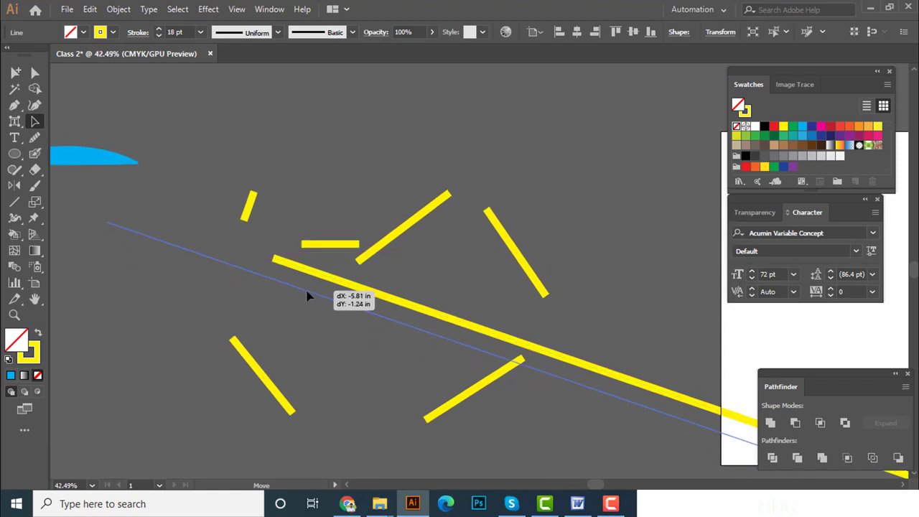
left_click_drag(474, 328, 308, 293)
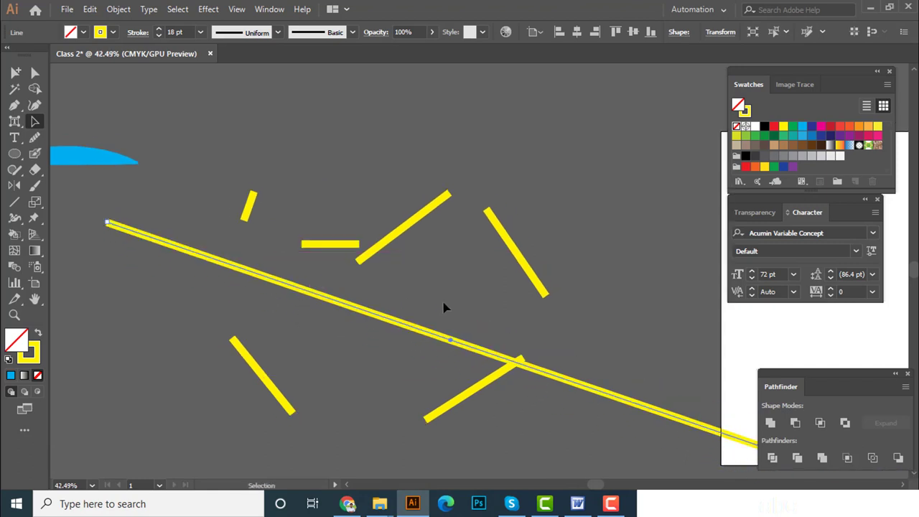
Step: Expand the long line's fill and stroke into shapes via Object > Expand
left_click(119, 10)
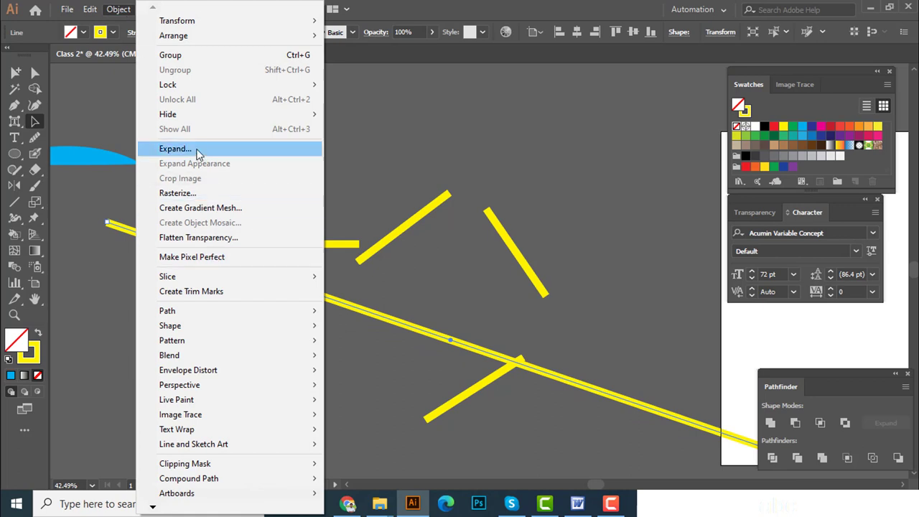
left_click(174, 149)
left_click(423, 327)
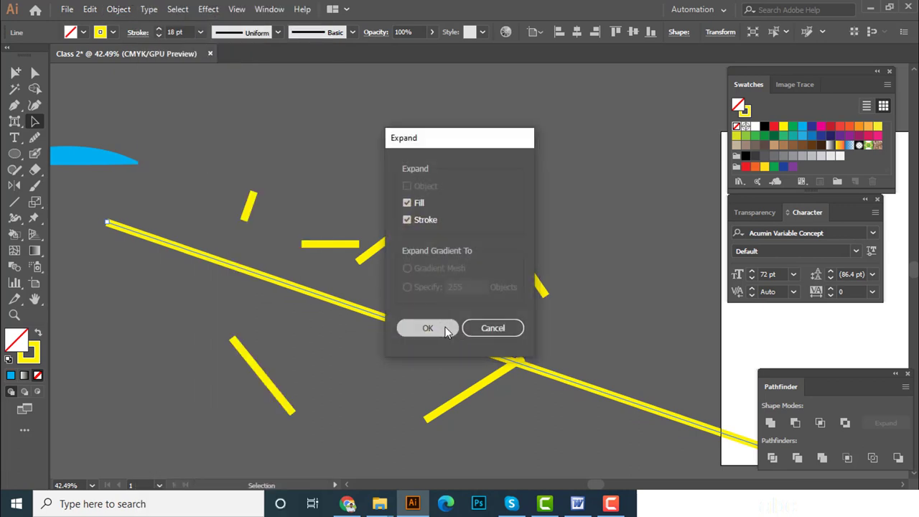
scroll(406, 327, "down", 3)
scroll(328, 318, "up", 2)
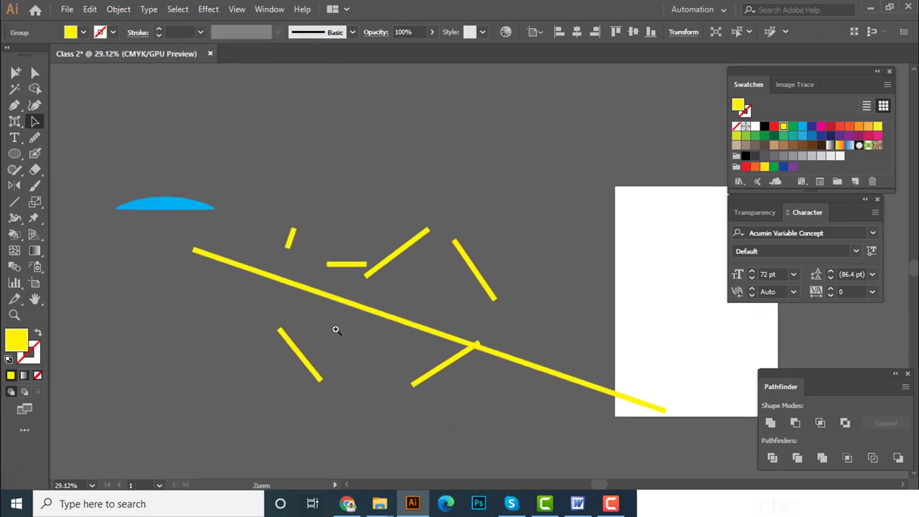
Step: Recolour the expanded line blue by sampling the arc with the Eyedropper
key("i")
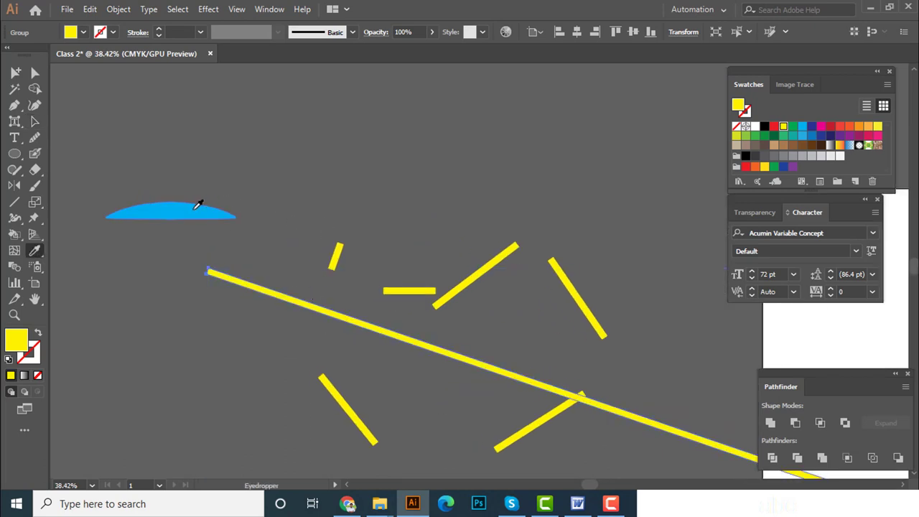
left_click(198, 208)
key("a")
left_click(261, 187)
Step: Select all artwork on the canvas and delete it
scroll(352, 307, "down", 1)
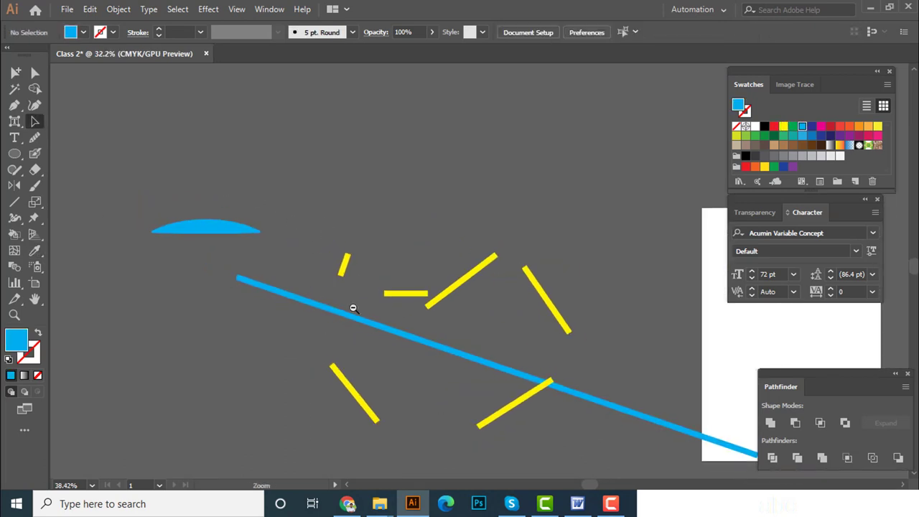
scroll(338, 275, "down", 1)
scroll(287, 222, "down", 1)
left_click_drag(460, 406, 463, 399)
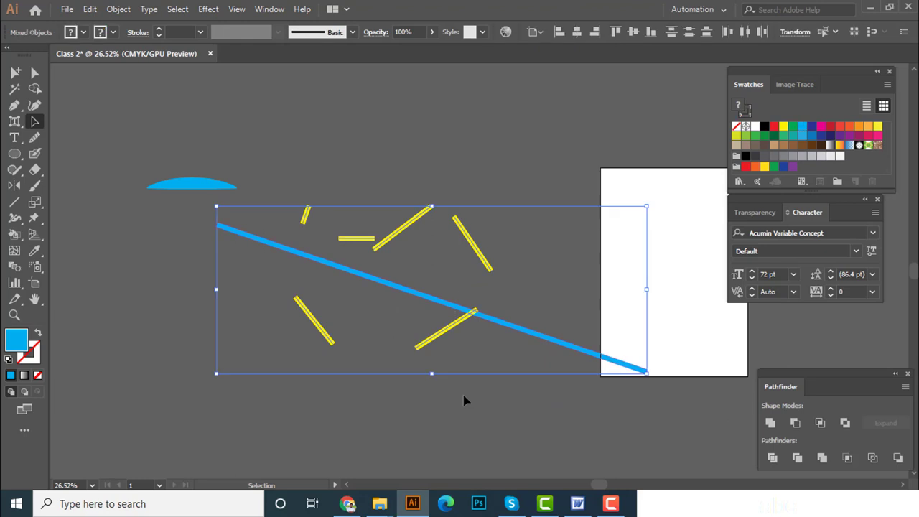
left_click(462, 404)
key("ctrl+a")
key("v")
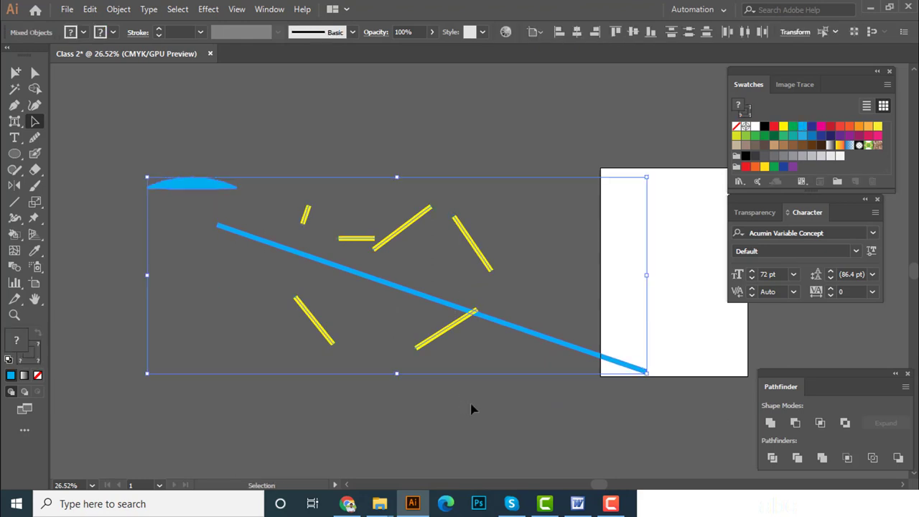
key("Delete")
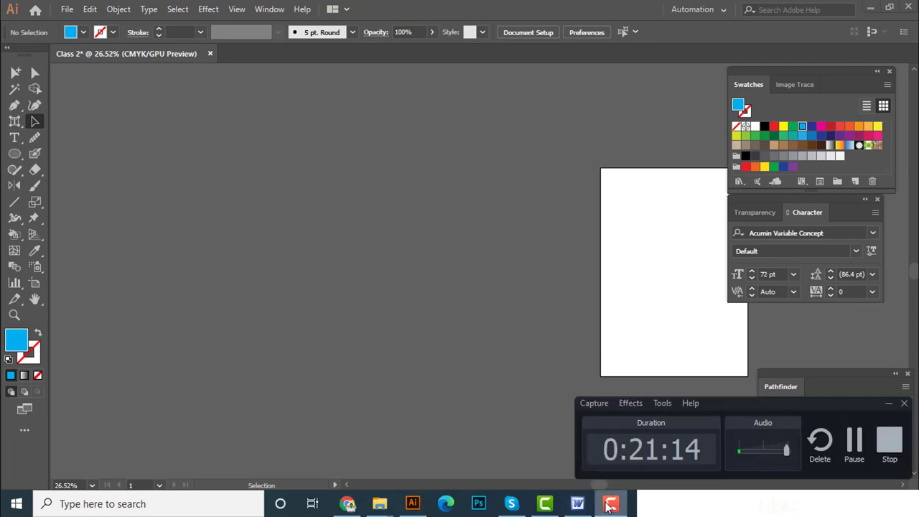
left_click(578, 503)
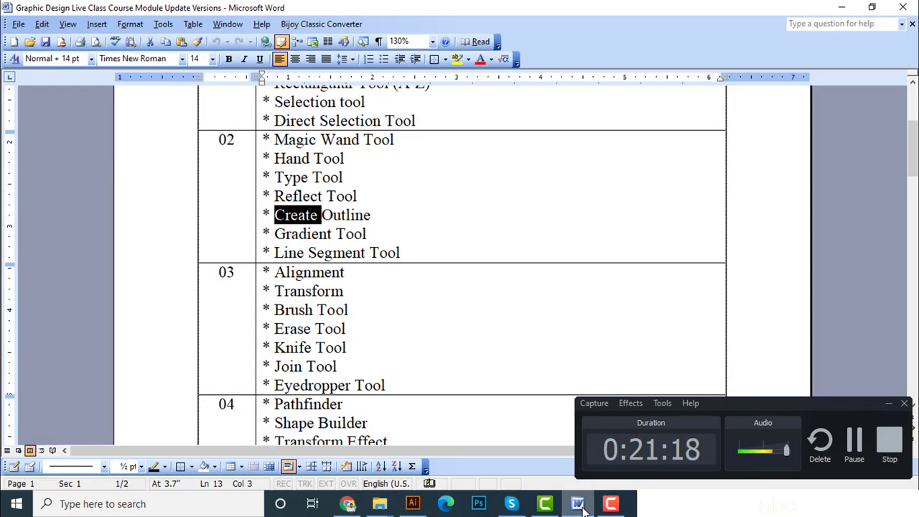
left_click(578, 504)
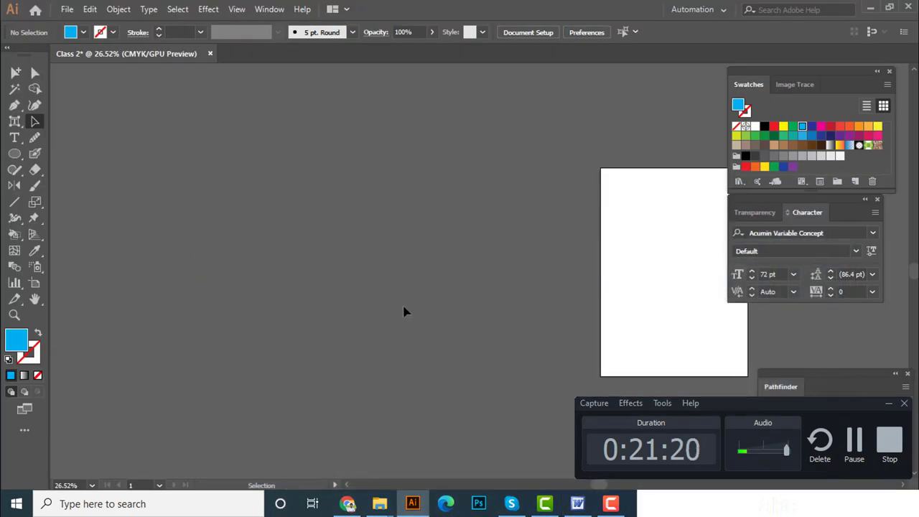